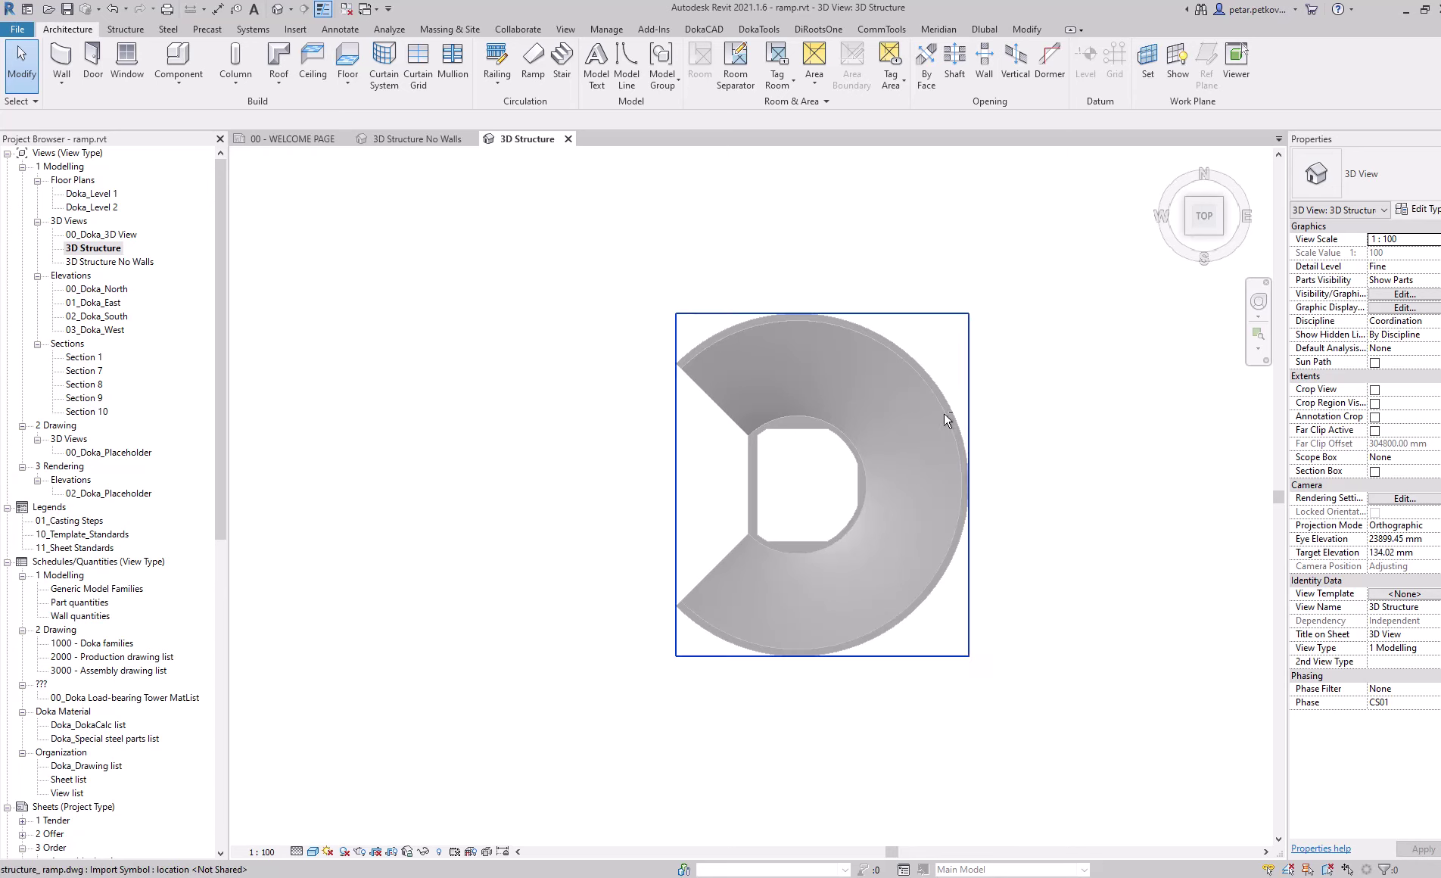
Step: Open the 3D Structure No Walls view of the ramp and orient it to the top view
shift+middle_drag(810, 562, 630, 444)
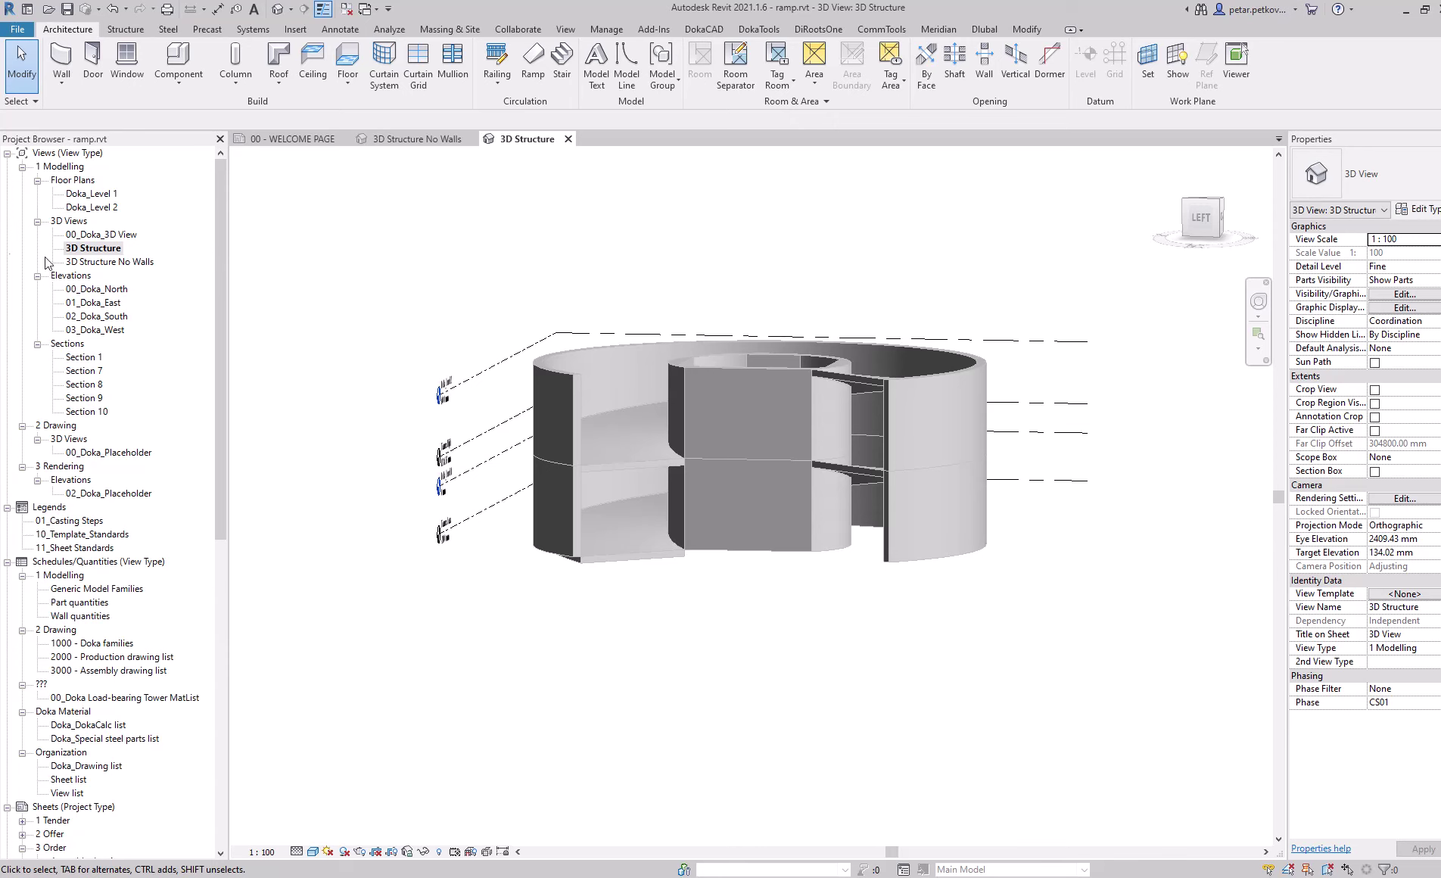
double_click(120, 262)
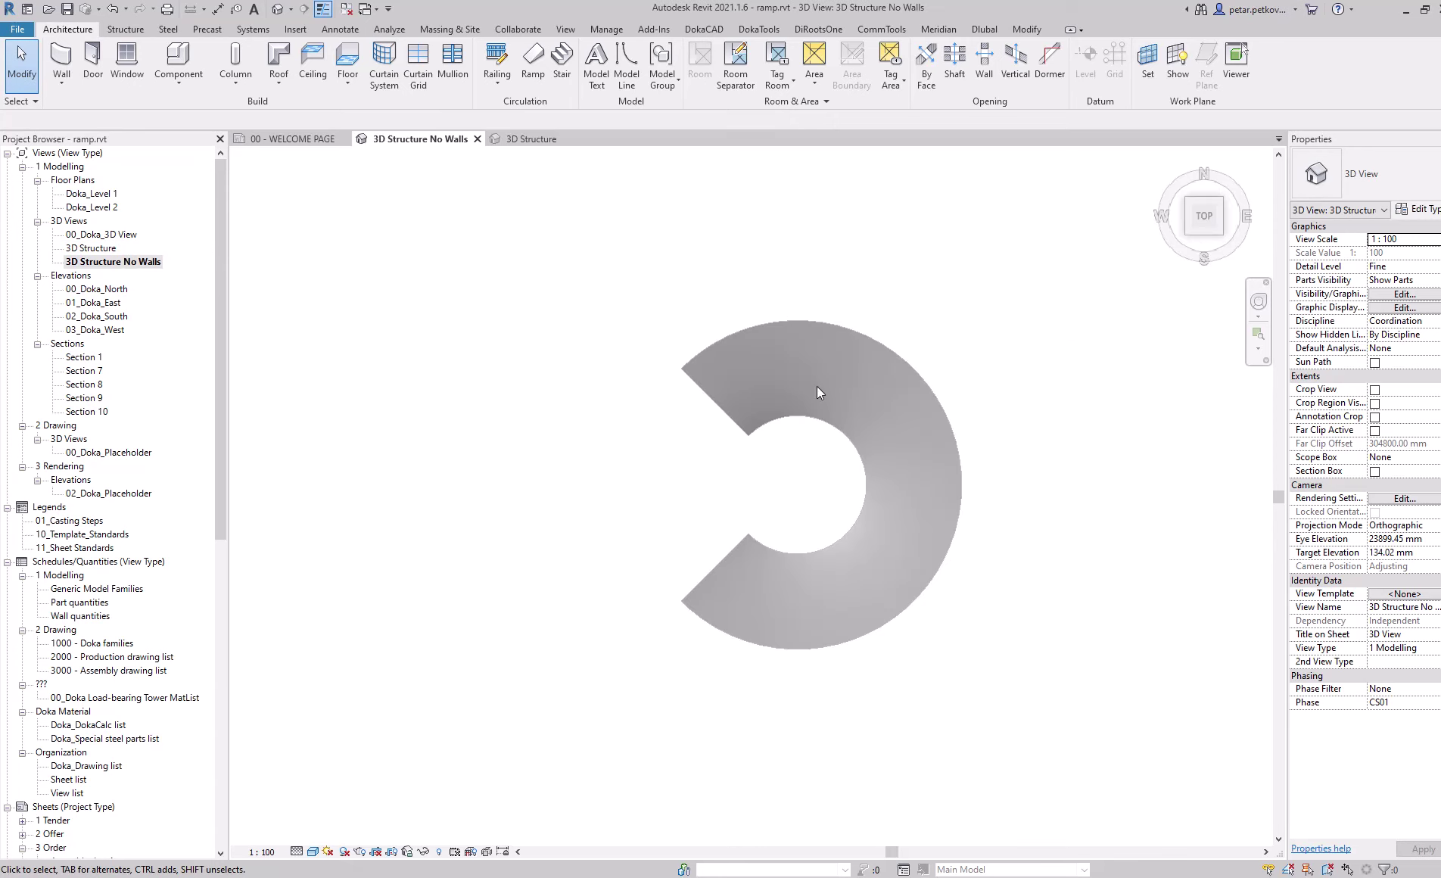
shift+middle_drag(911, 389, 957, 154)
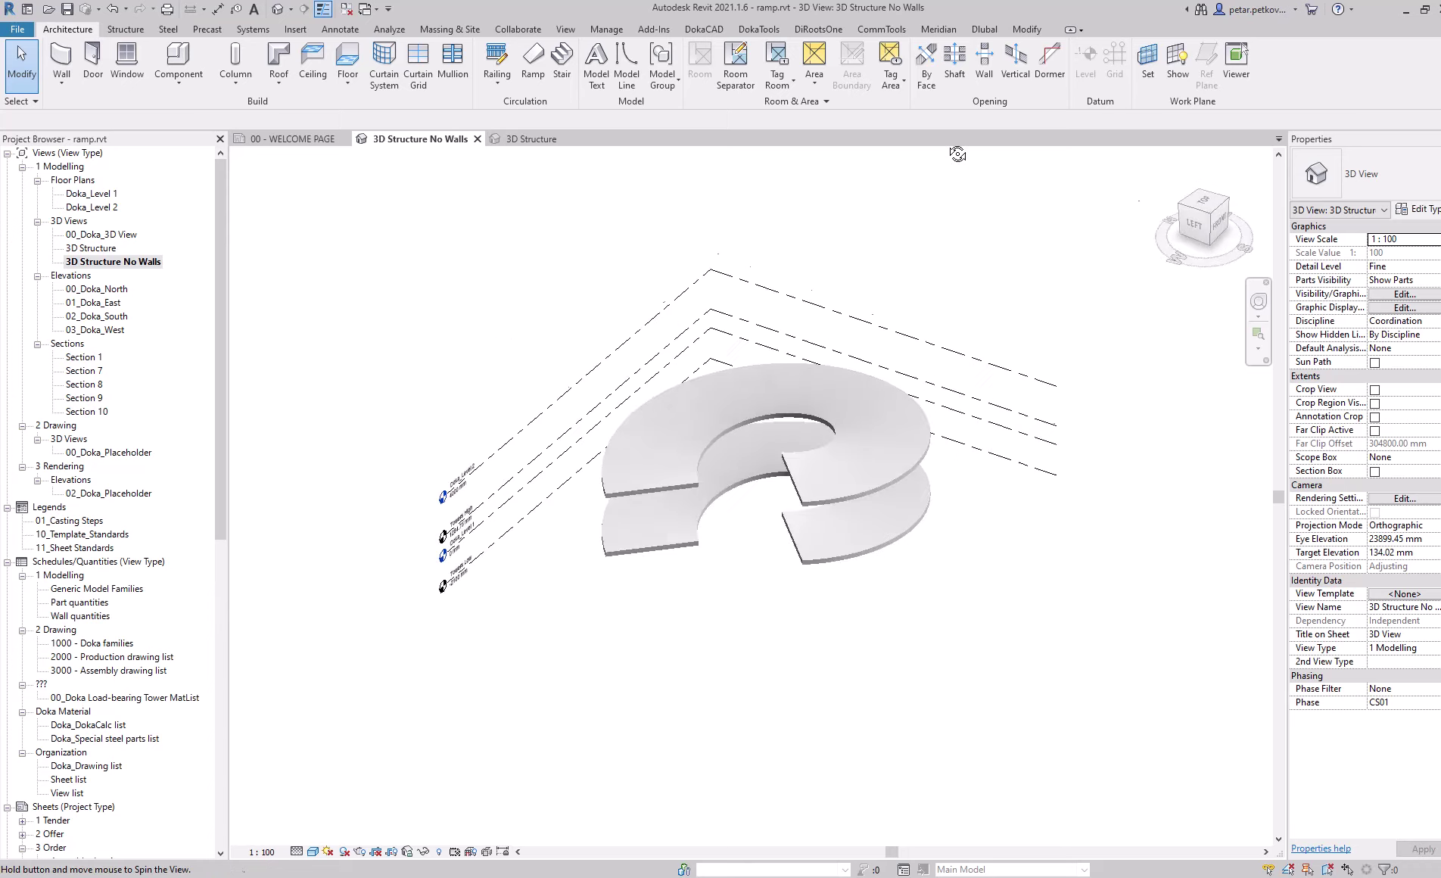
click(1194, 223)
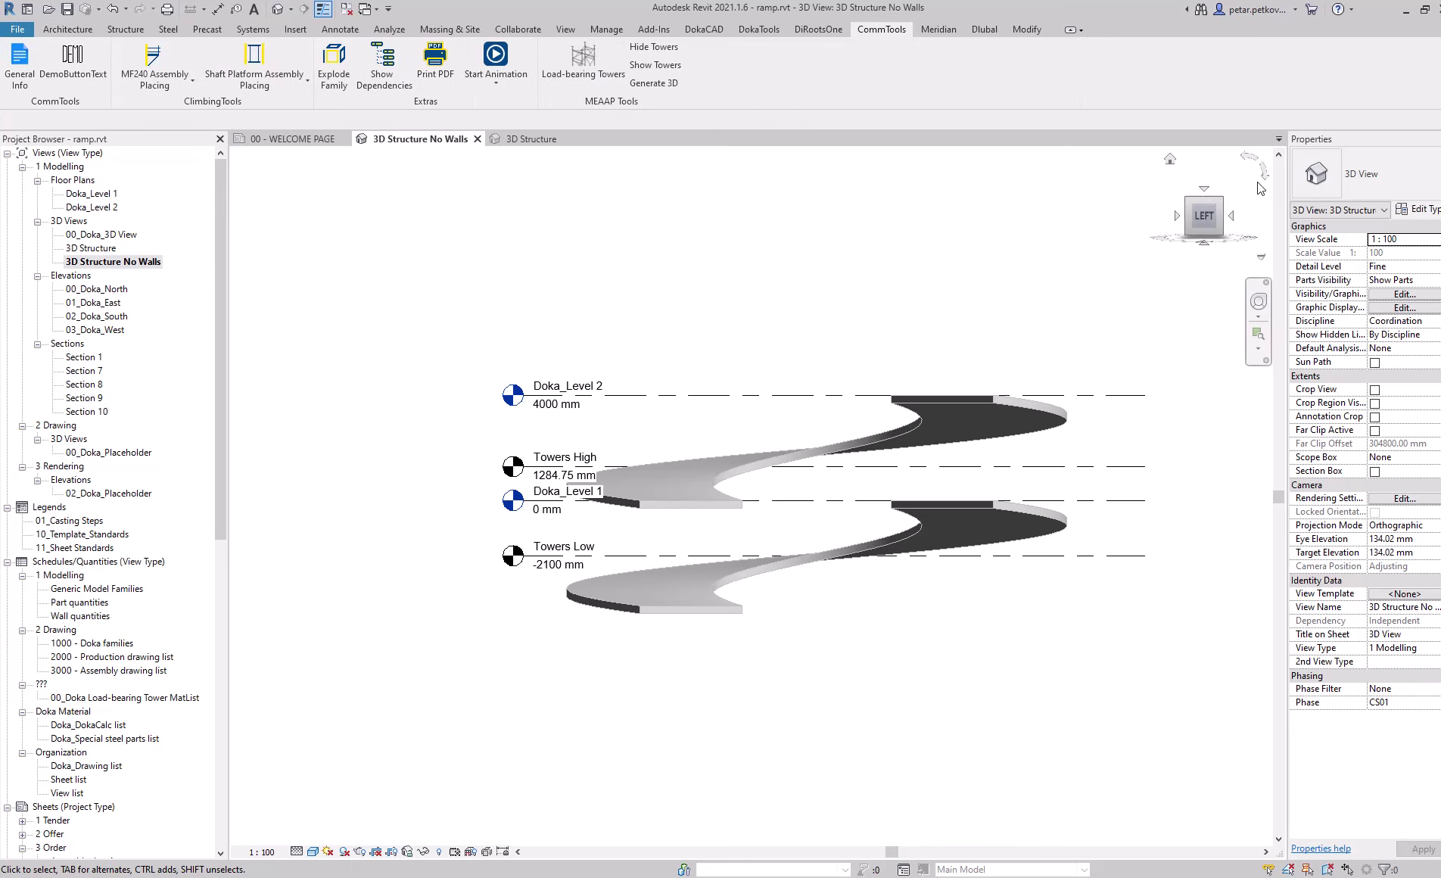
click(1204, 192)
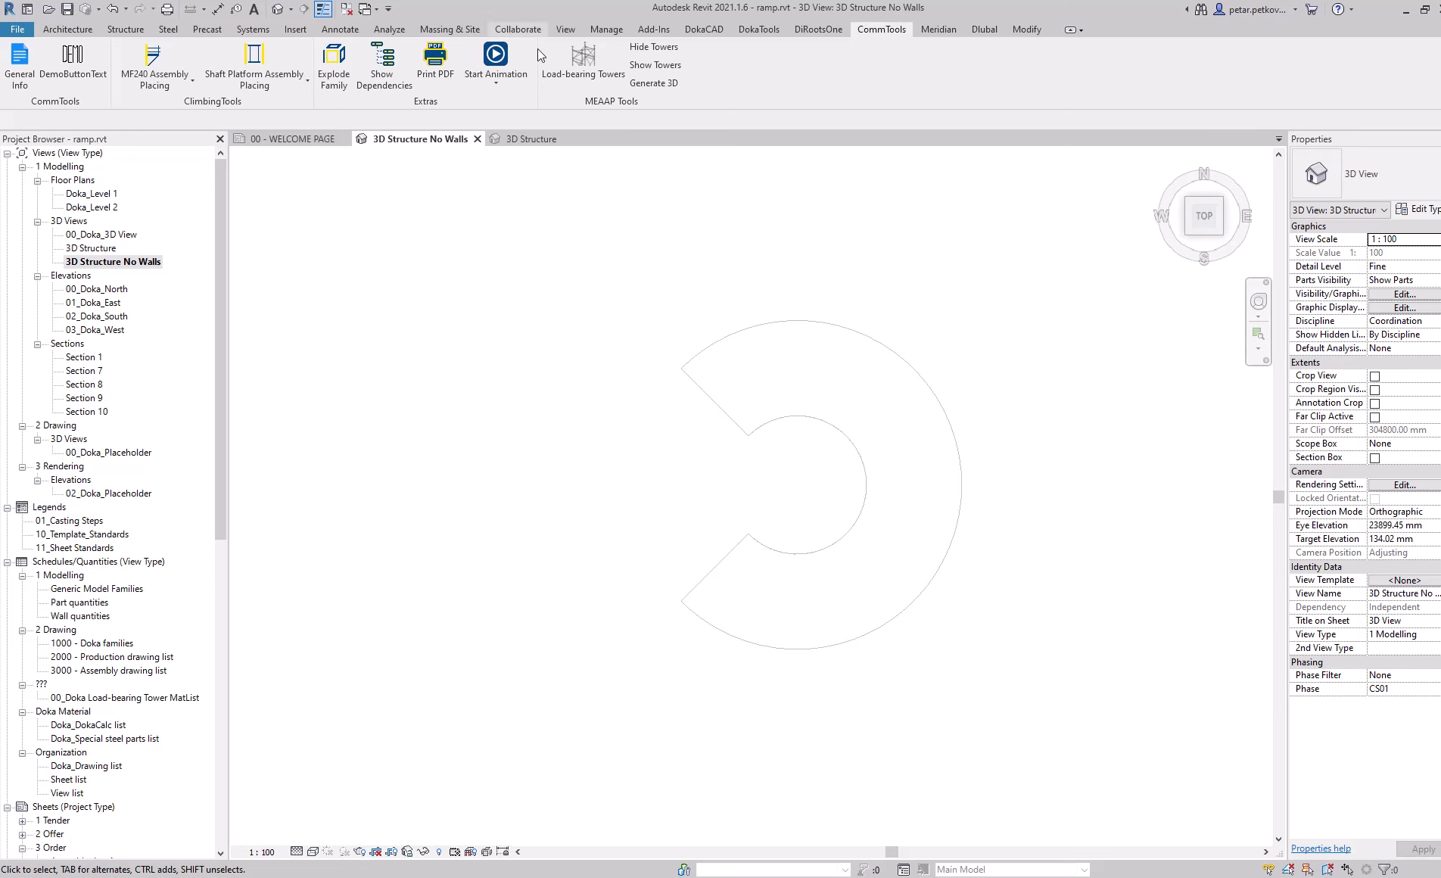
Step: Open the Load Bearing Towers Placing Tool and select the Staxo 100 system
click(583, 60)
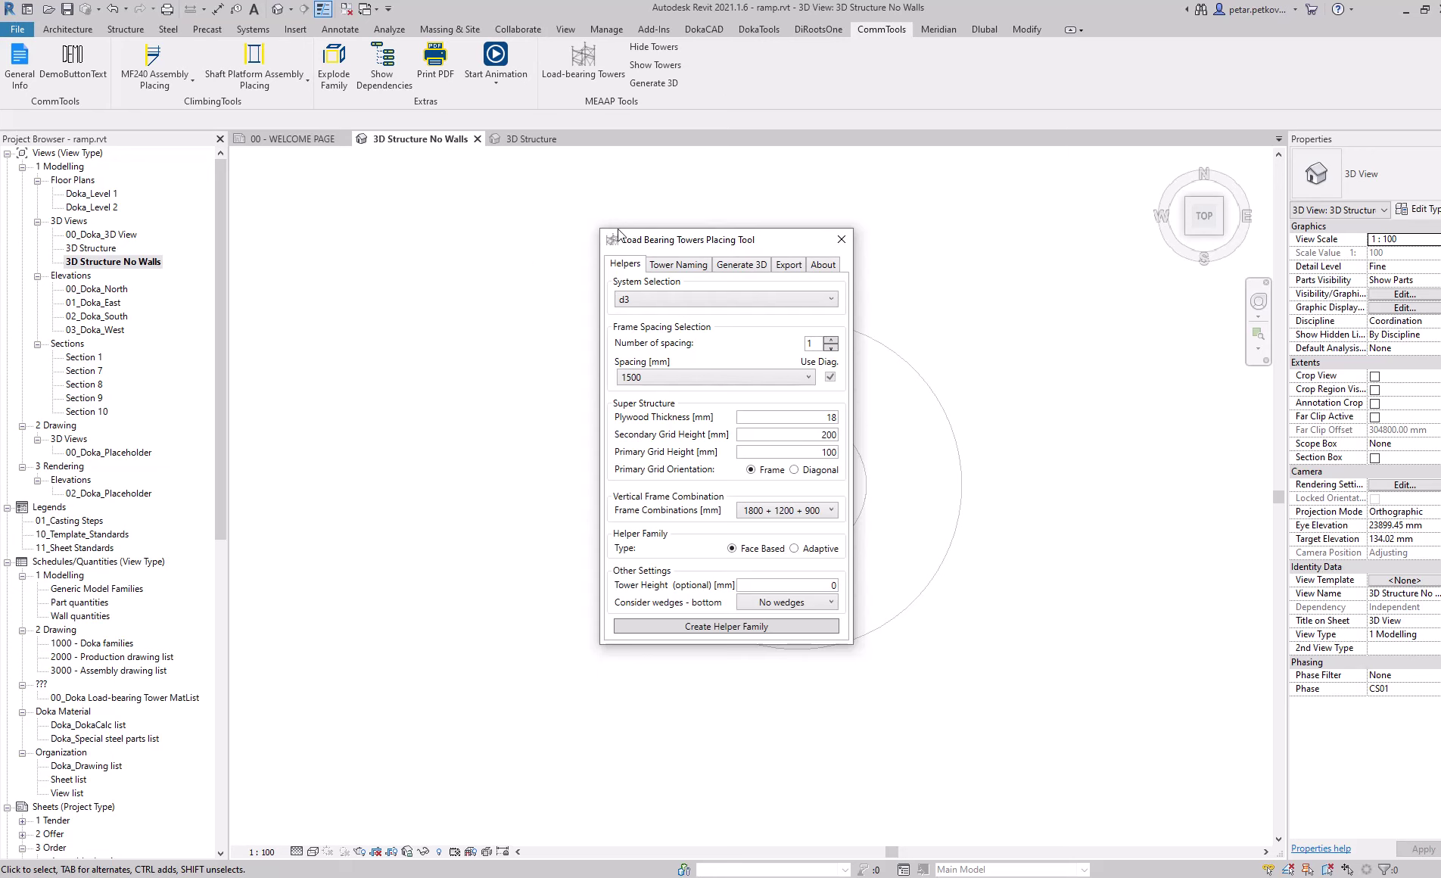
drag(722, 233, 707, 249)
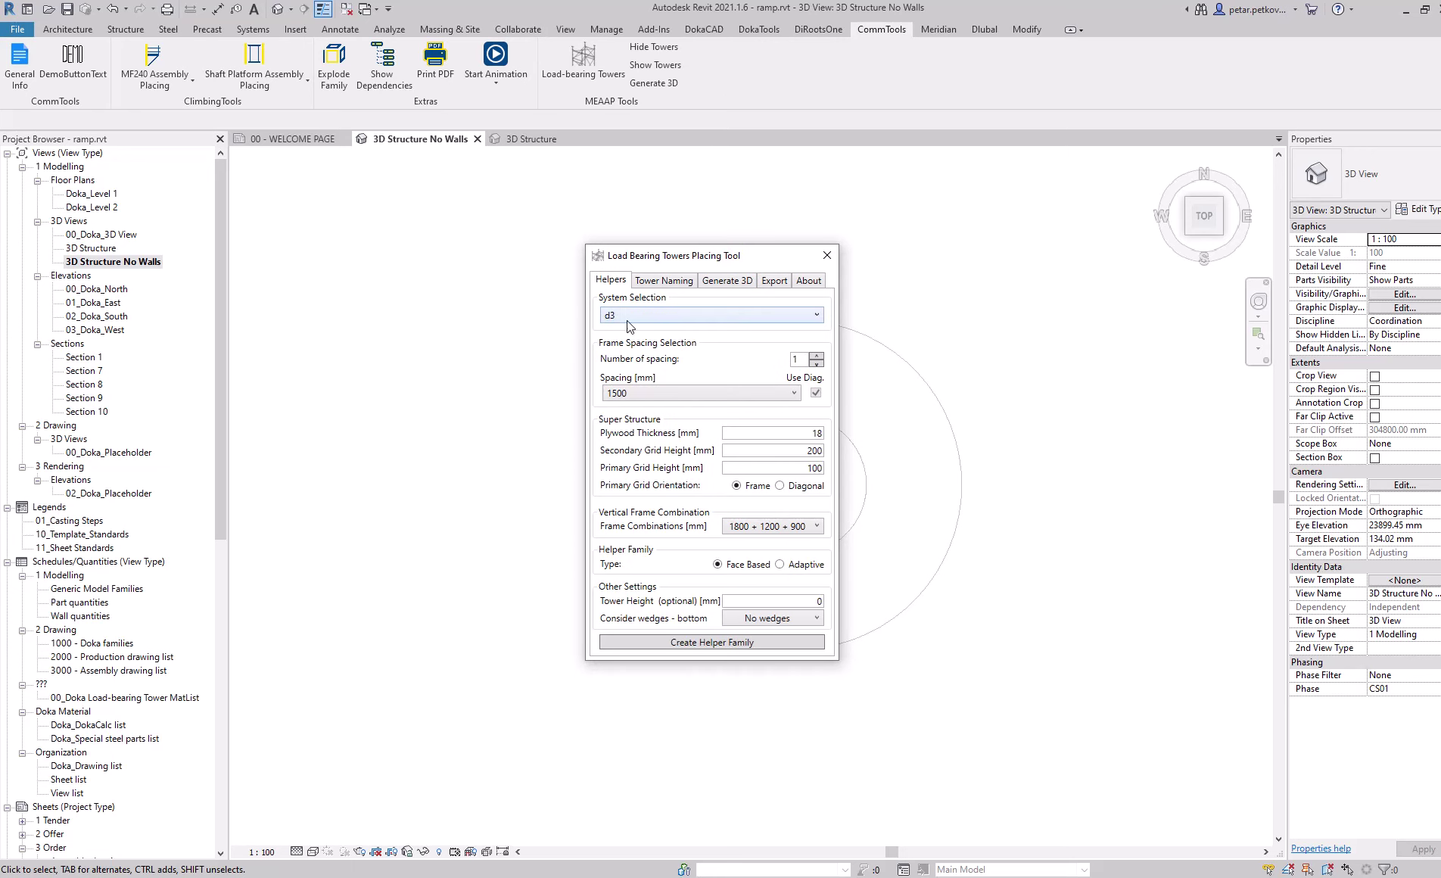
click(669, 324)
click(621, 346)
Step: Try four frame spacings for the tower helper, and return the number of spacings to 1
click(816, 355)
click(817, 356)
click(817, 356)
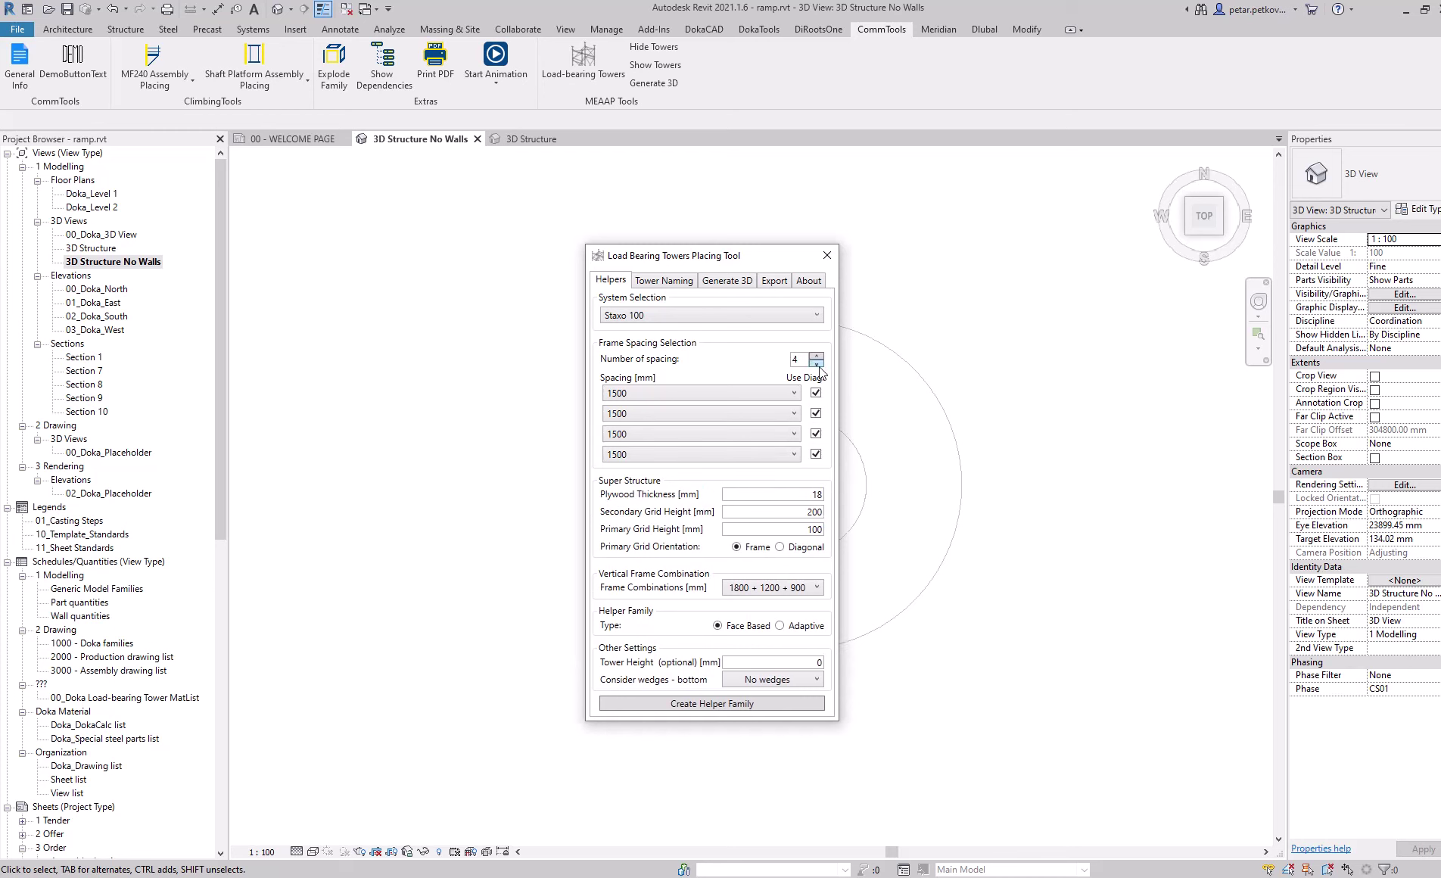
click(817, 364)
click(817, 364)
click(817, 364)
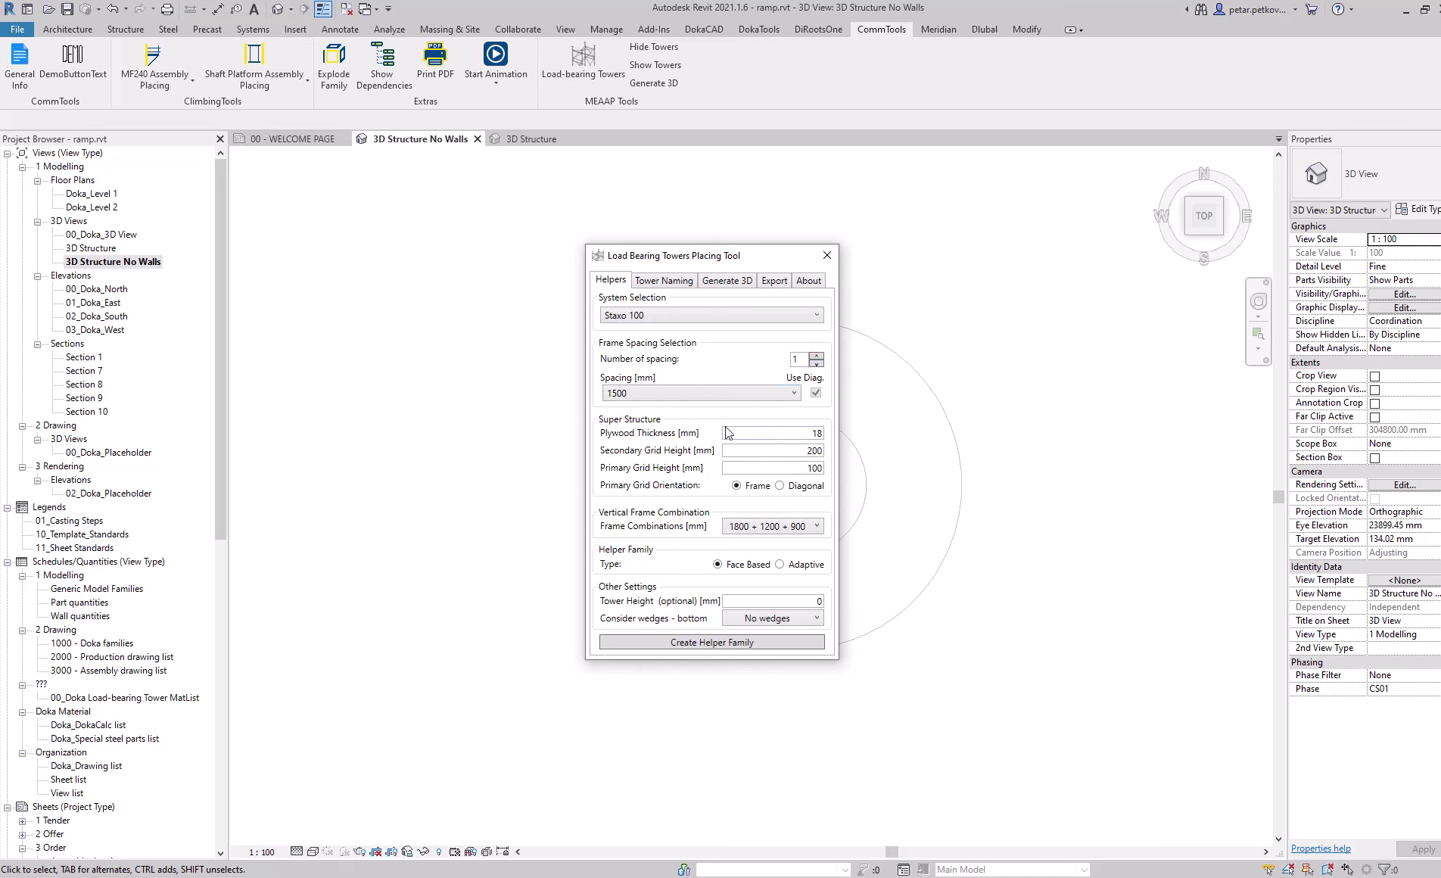
Step: Set the plywood thickness to 21 mm and keep the frame combination 1800 + 1200 + 900
double_click(803, 435)
text(2)
click(773, 454)
click(777, 473)
click(800, 528)
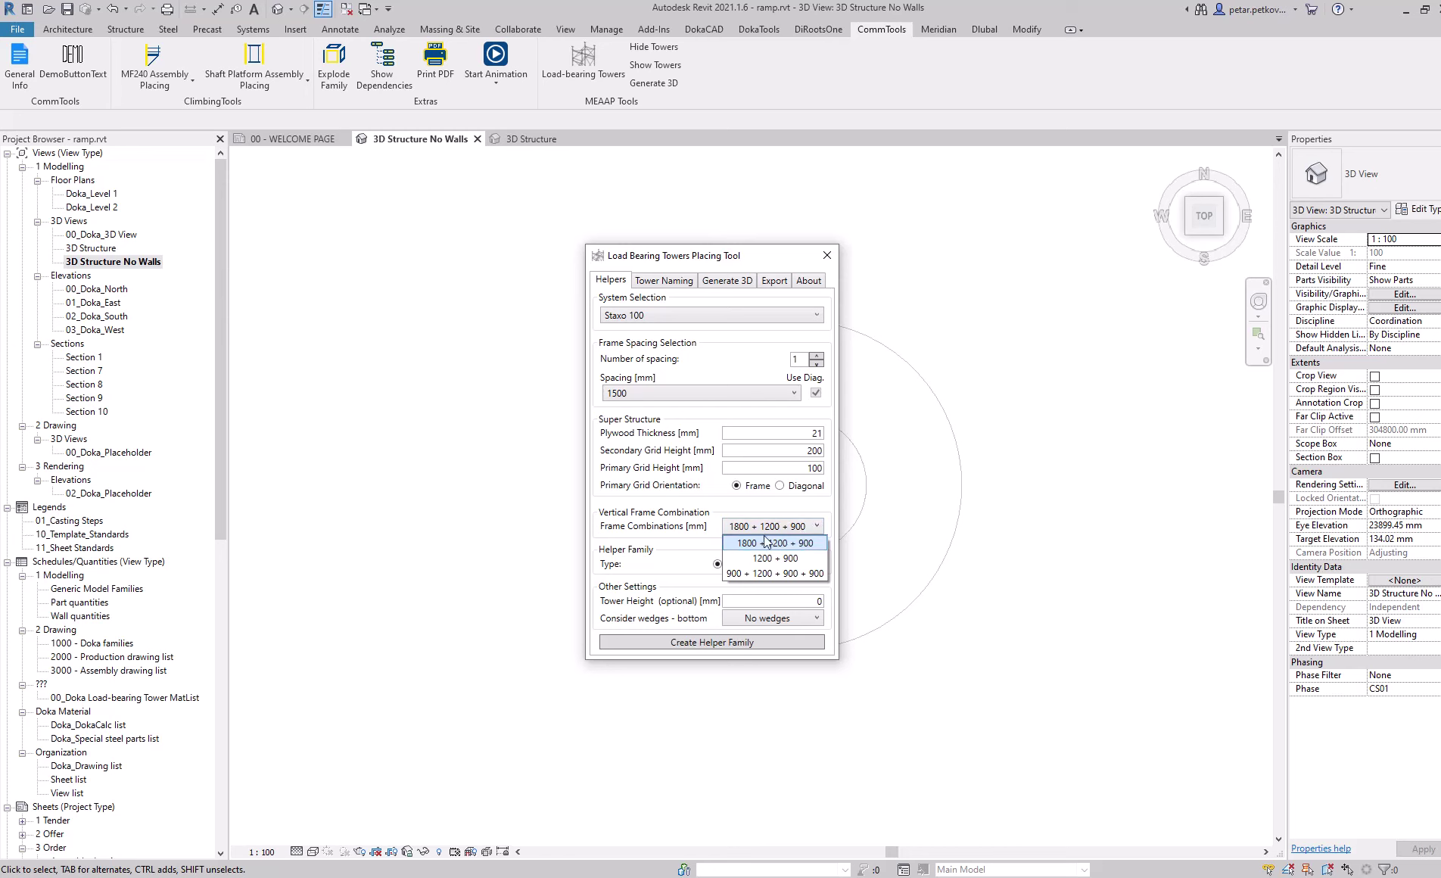
click(711, 528)
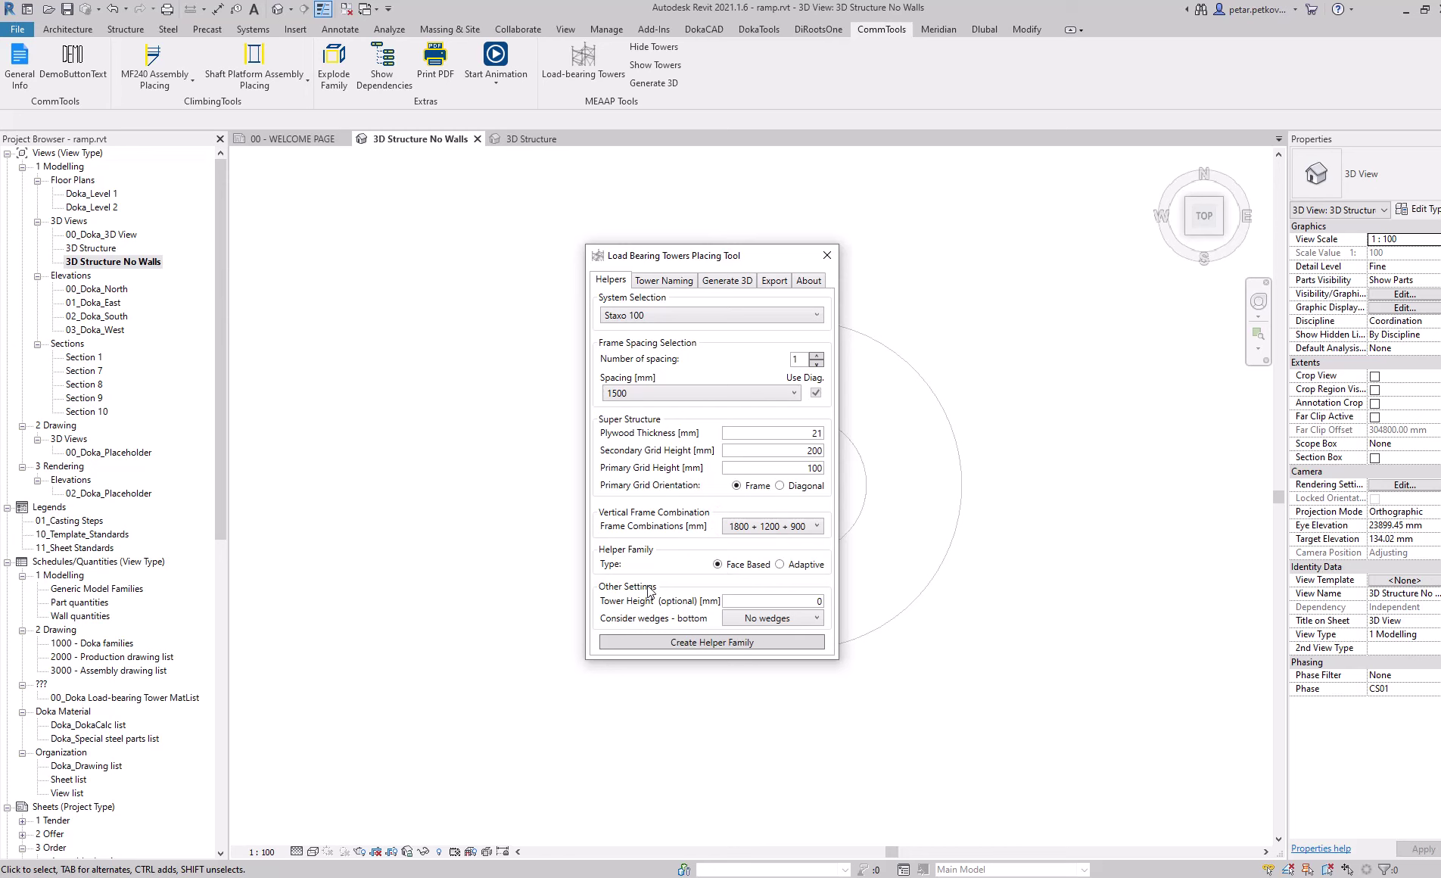
Step: Set the bottom wedges to Wooden Wages and create the tower helper family
click(771, 619)
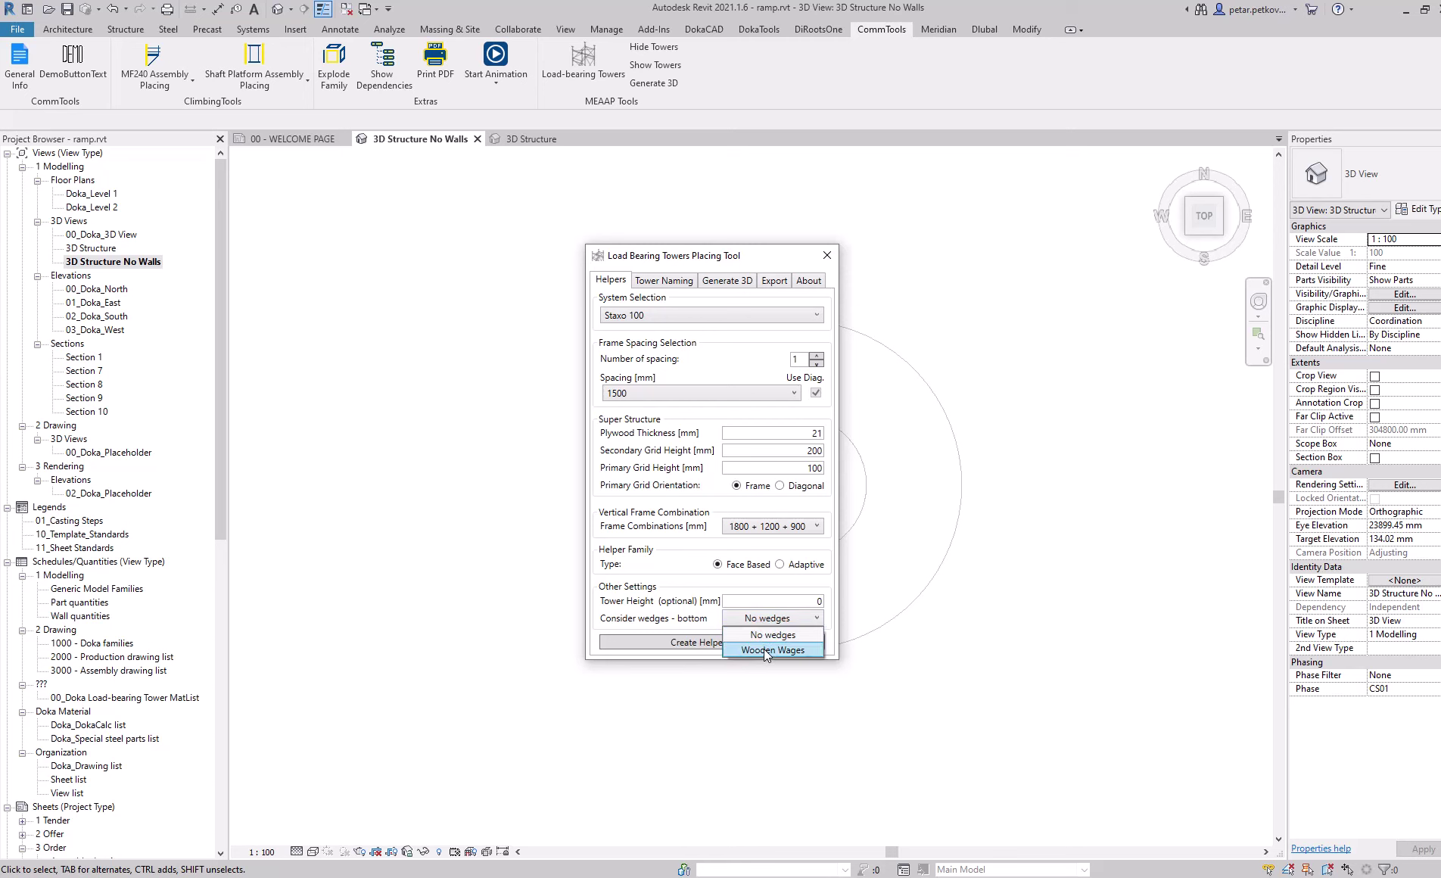
click(767, 650)
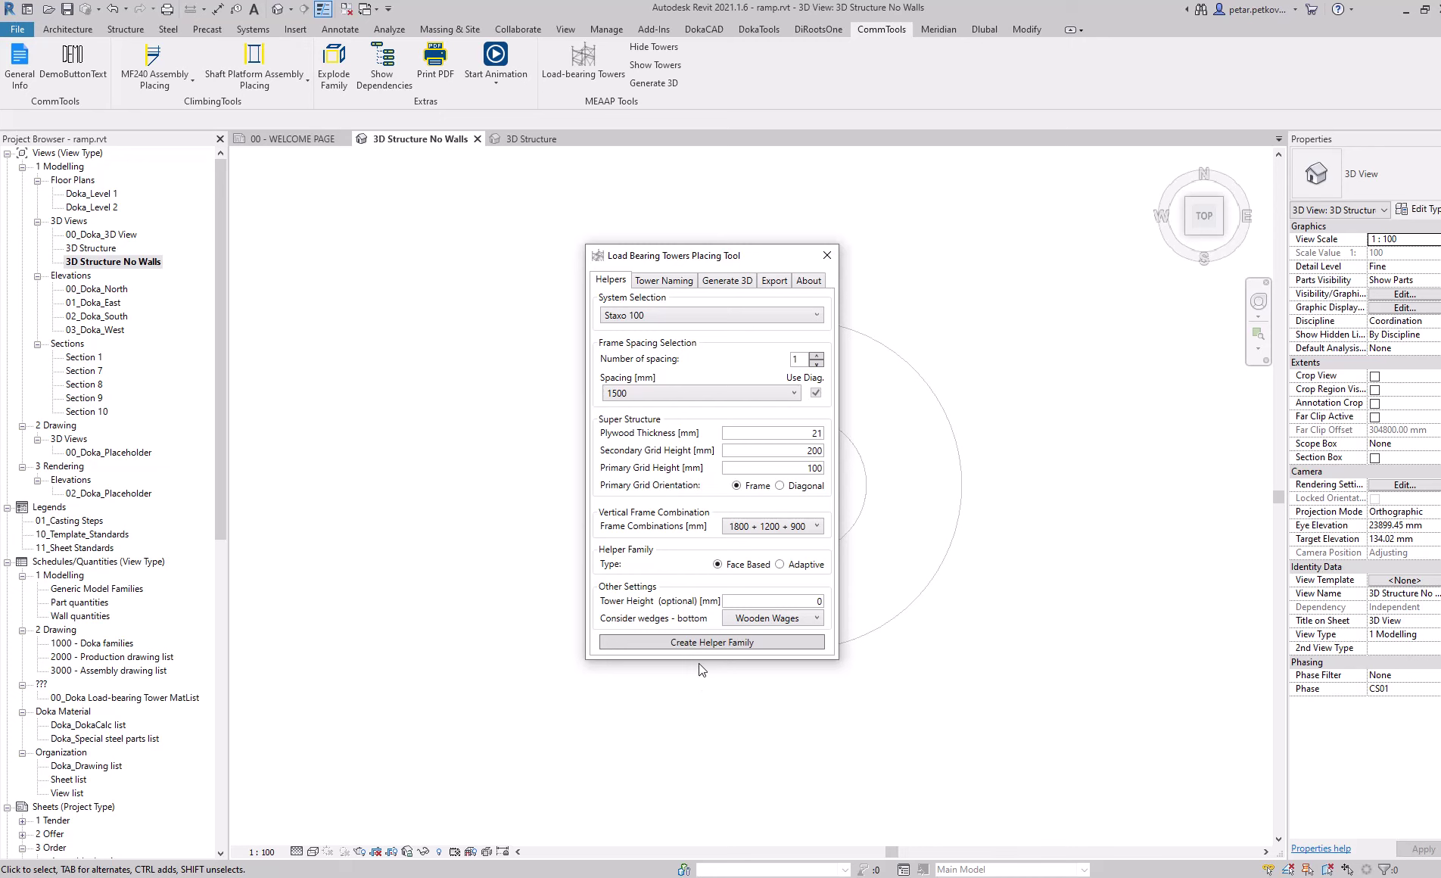
click(728, 647)
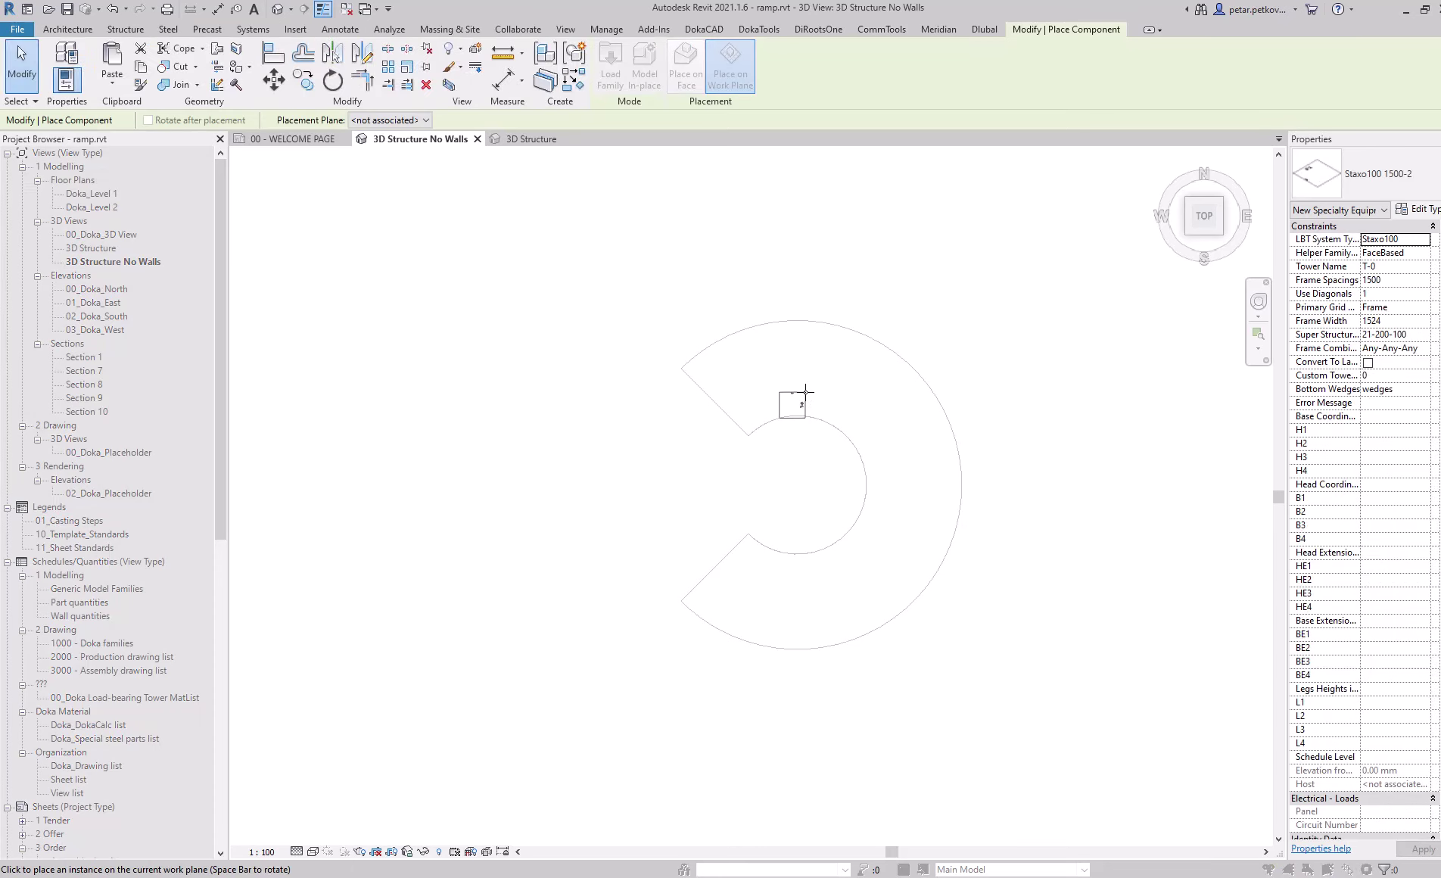
Step: Place two tower helper families between the ramp's inner and outer arcs, one behind the other, and end placement
scroll(806, 390, up, 5)
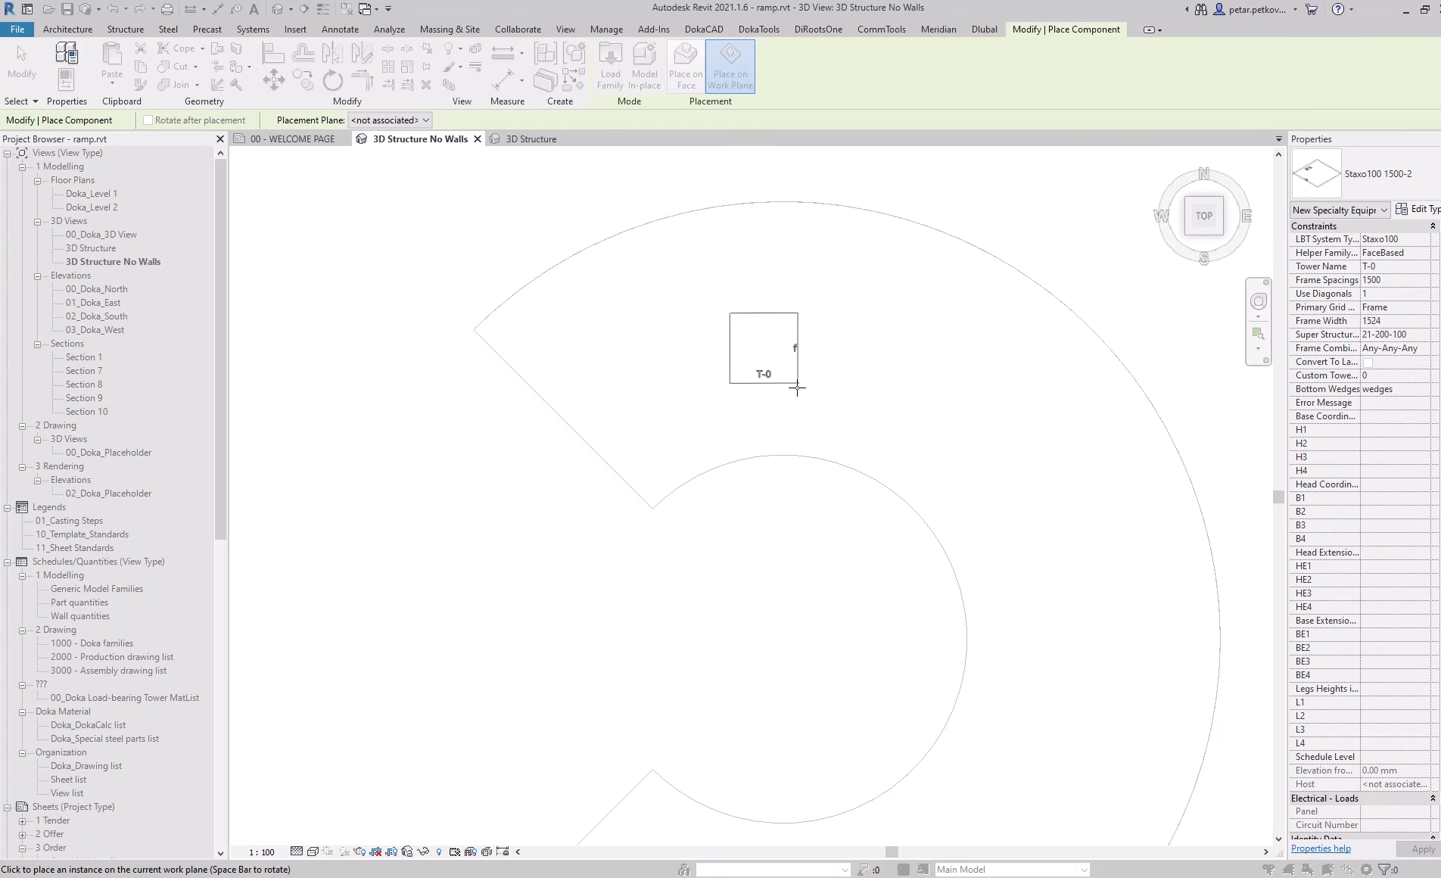
click(830, 432)
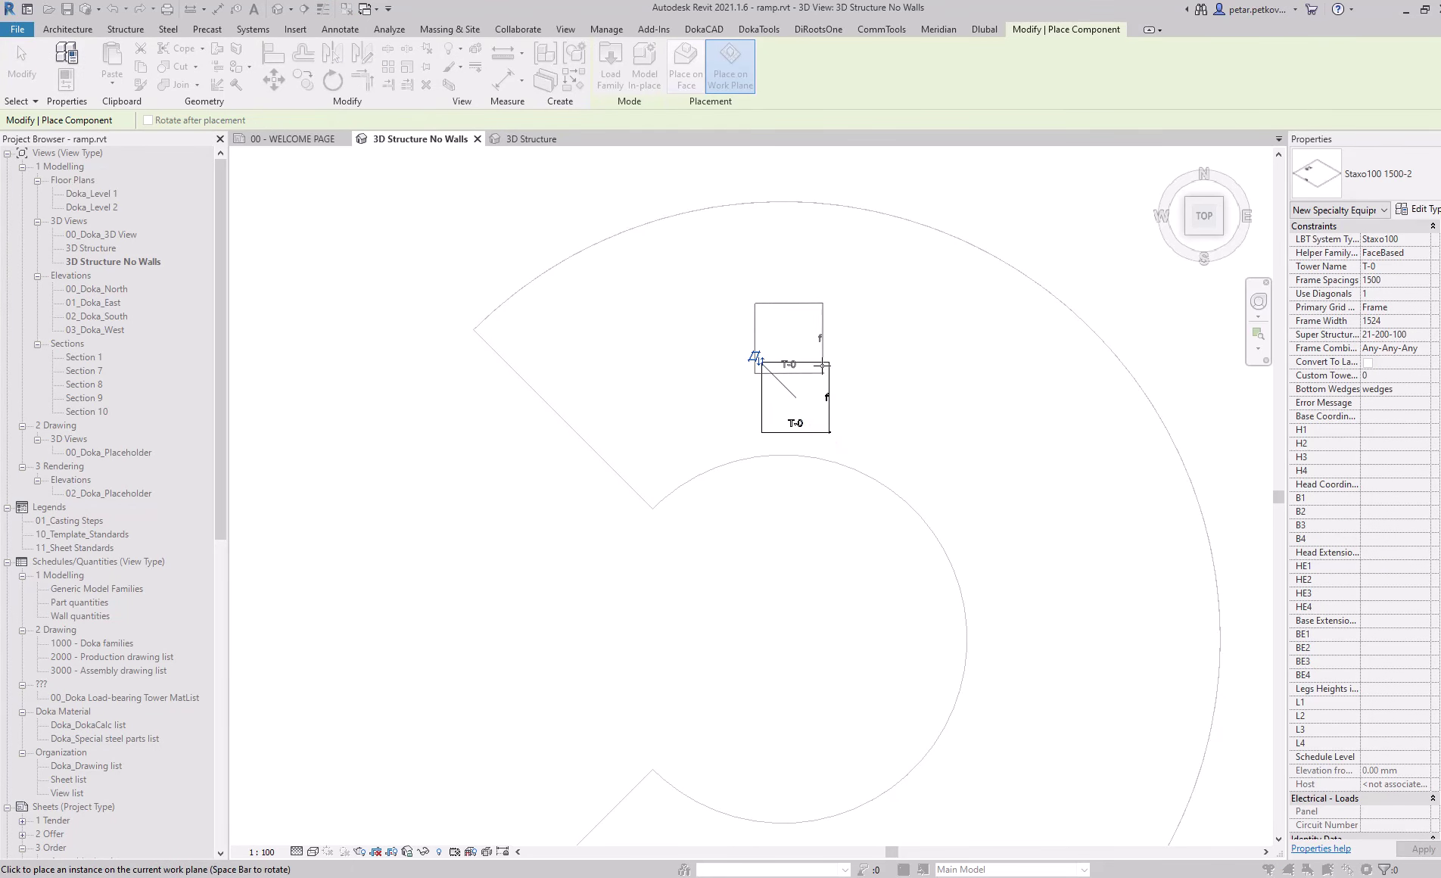
click(829, 328)
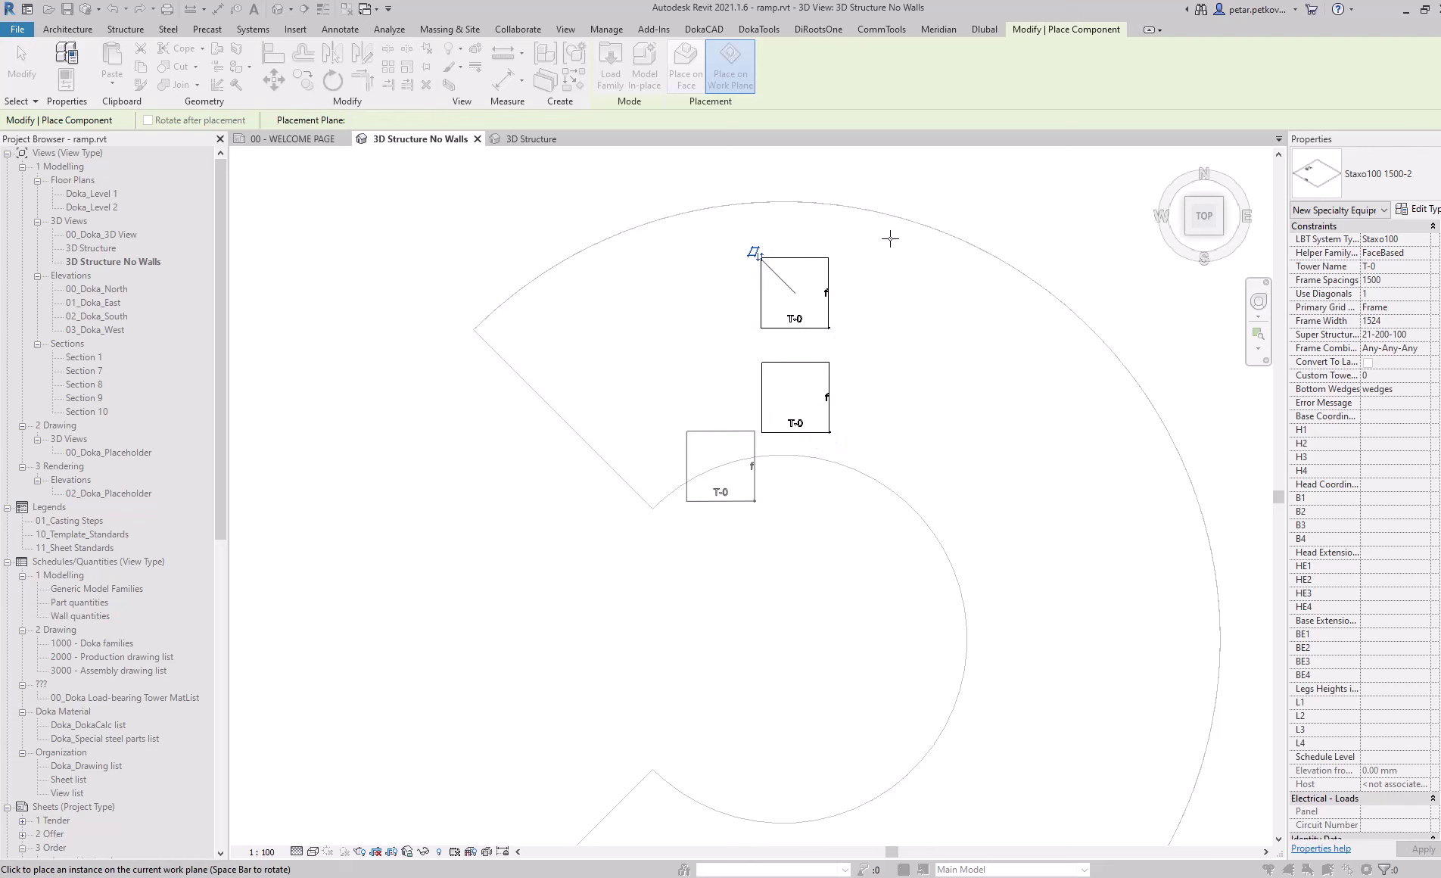
key(Escape)
key(Escape)
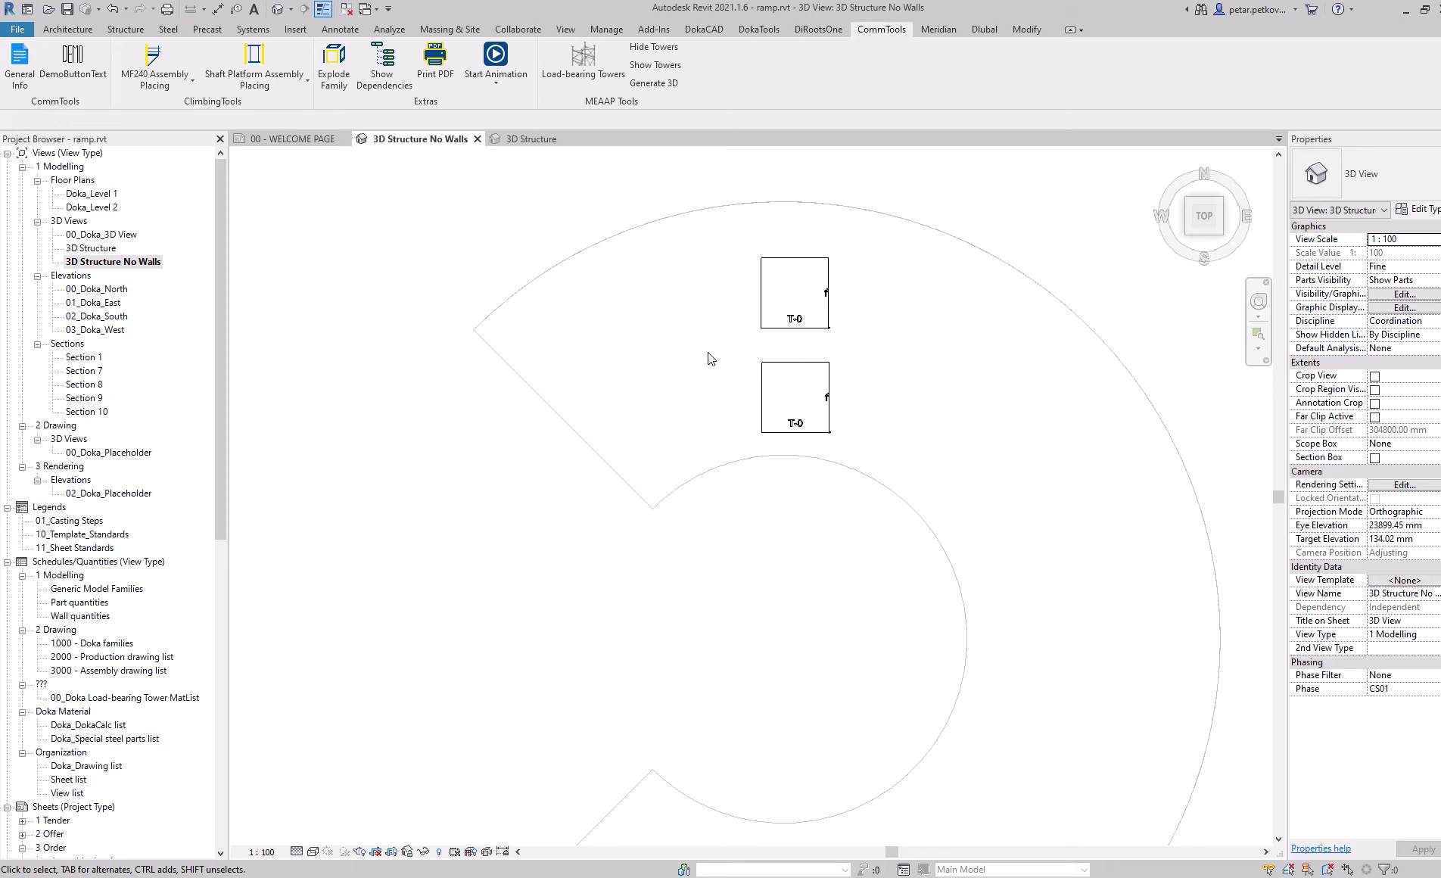
Step: Examine how the tower helpers are arranged under the ramp in 3D, and inspect the properties of one selected helper
scroll(704, 424, down, 2)
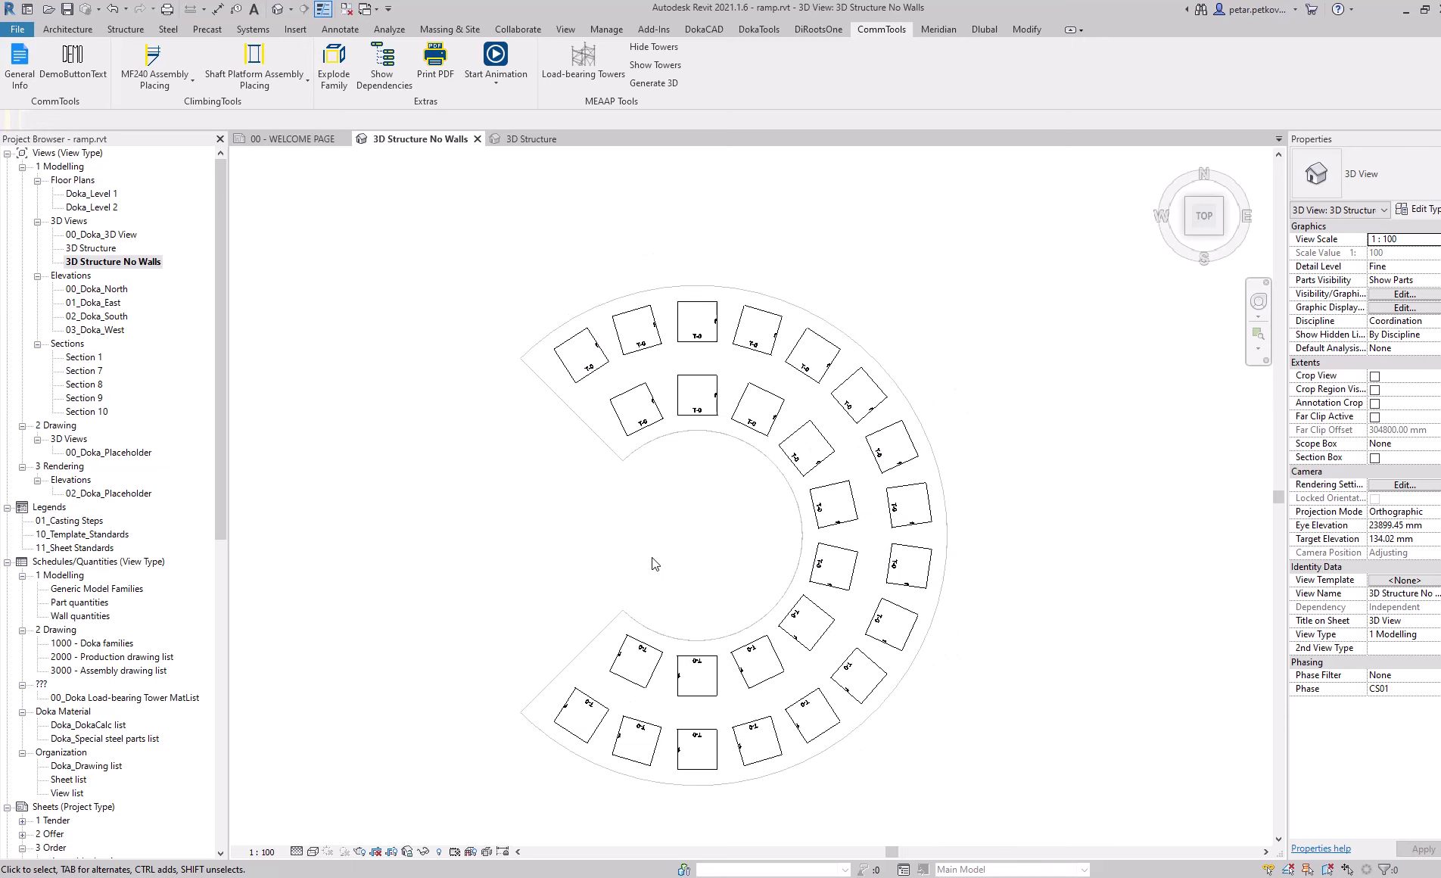
scroll(685, 518, down, 2)
shift+middle_drag(640, 551, 625, 426)
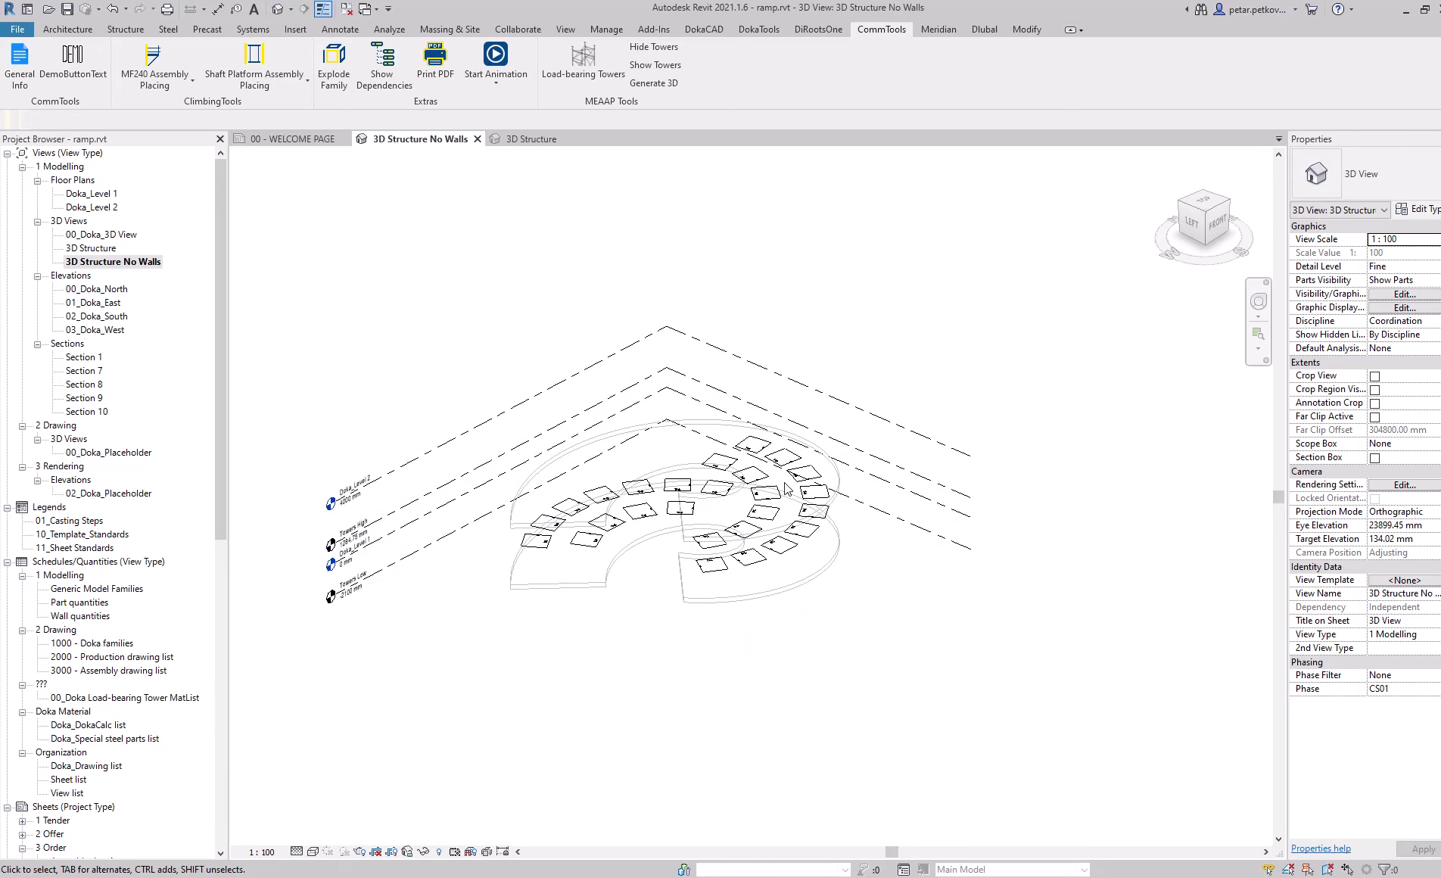
scroll(356, 560, up, 1)
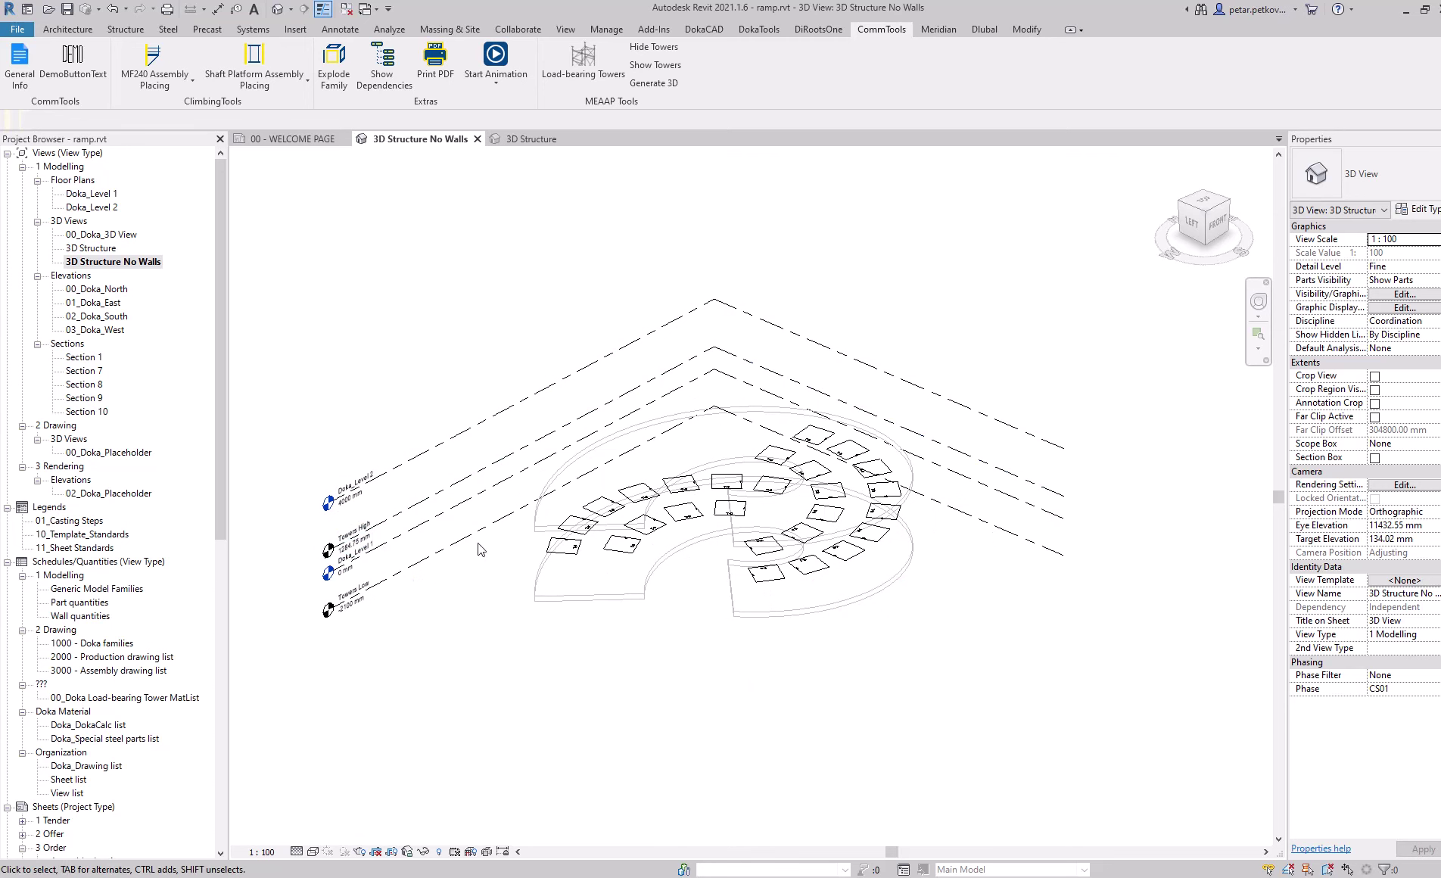
shift+middle_drag(634, 650, 655, 550)
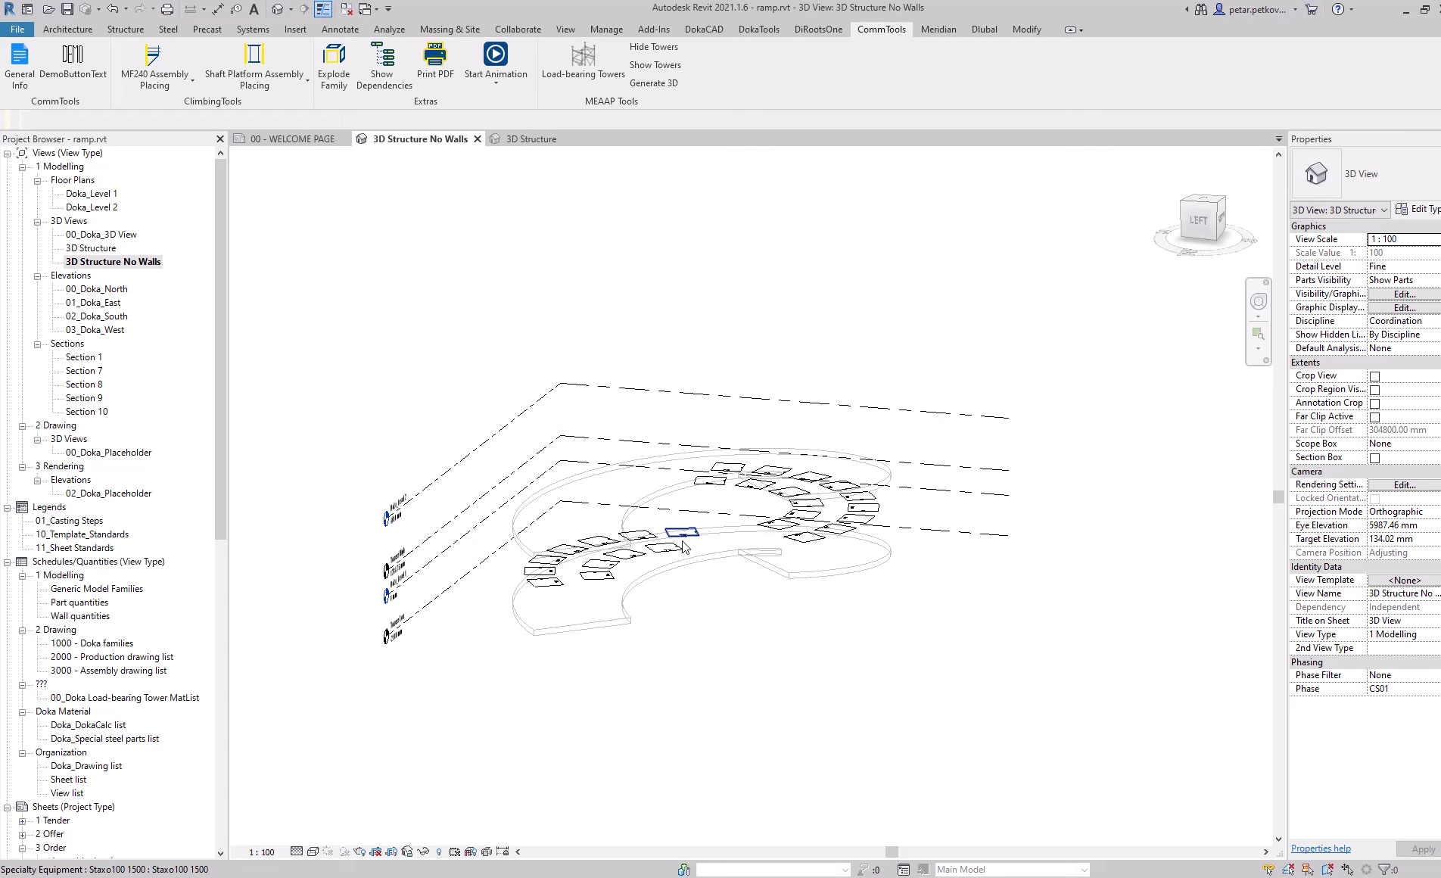
click(684, 545)
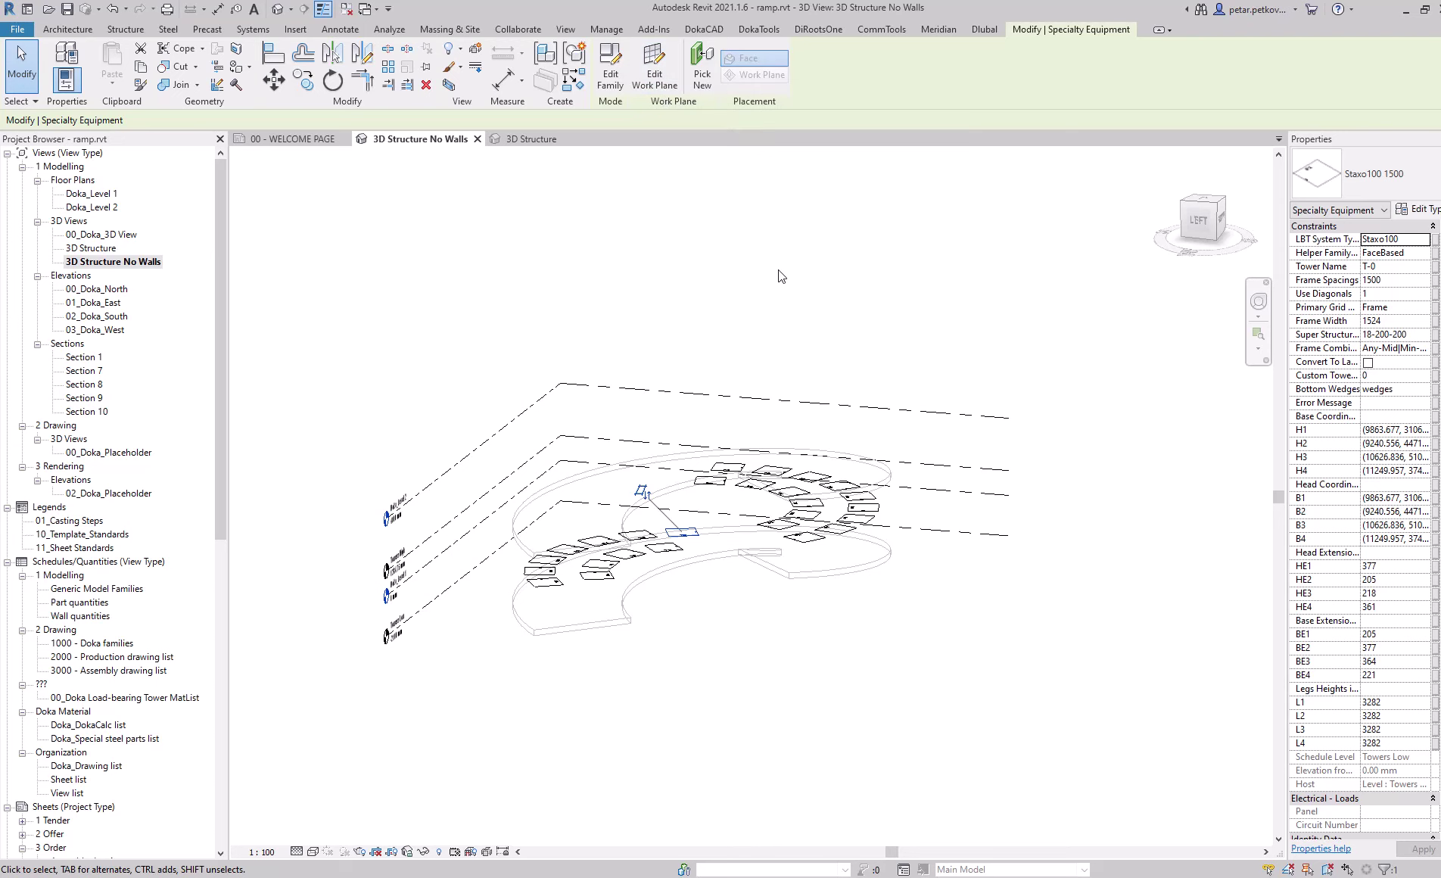
shift+middle_drag(884, 331, 869, 280)
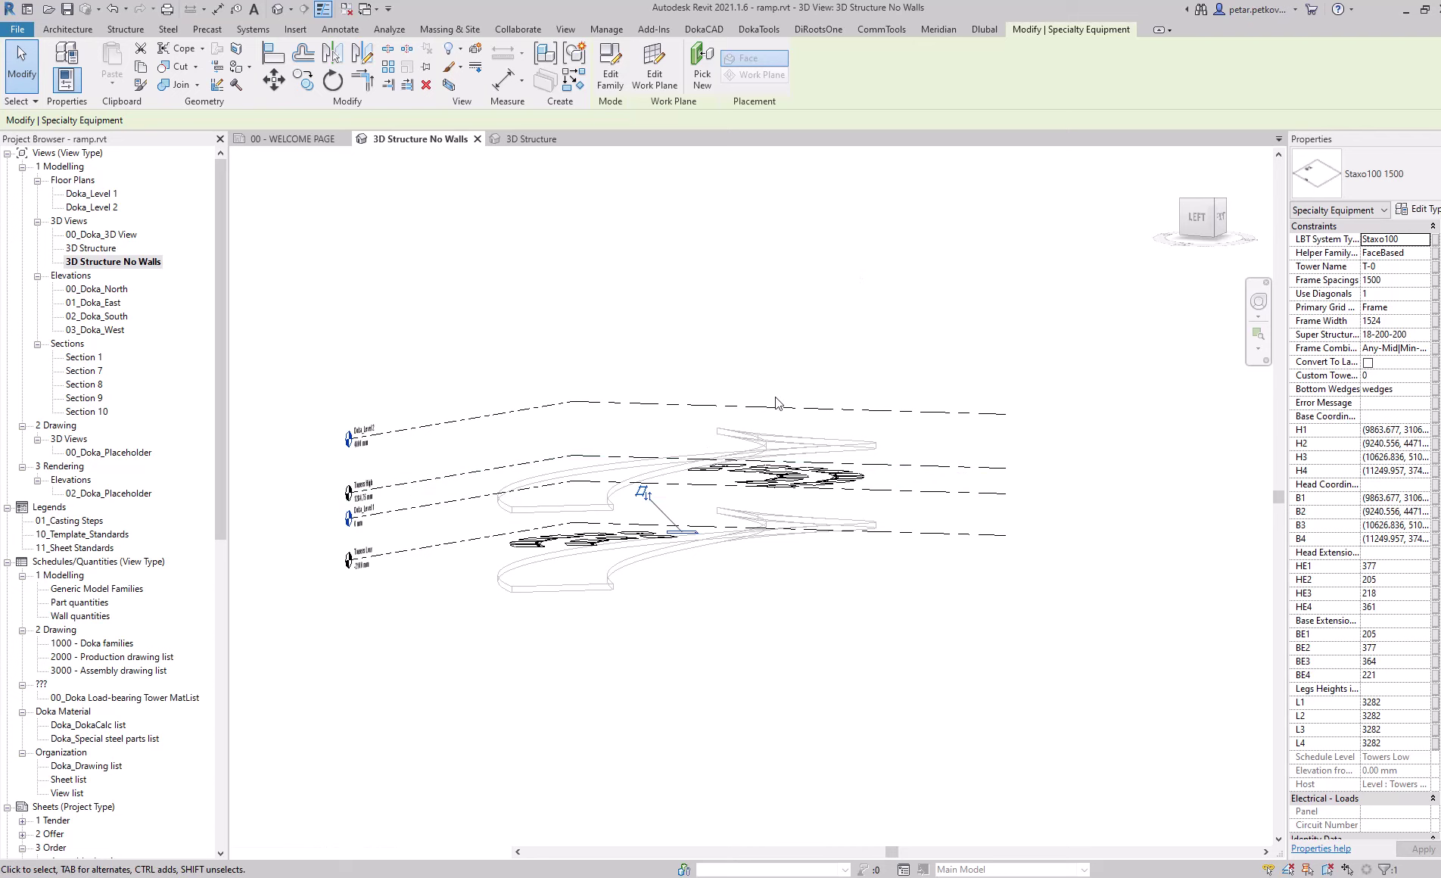
mouse_move(874, 401)
shift+middle_down()
mouse_move(962, 331)
mouse_move(926, 337)
mouse_move(878, 412)
shift+middle_up()
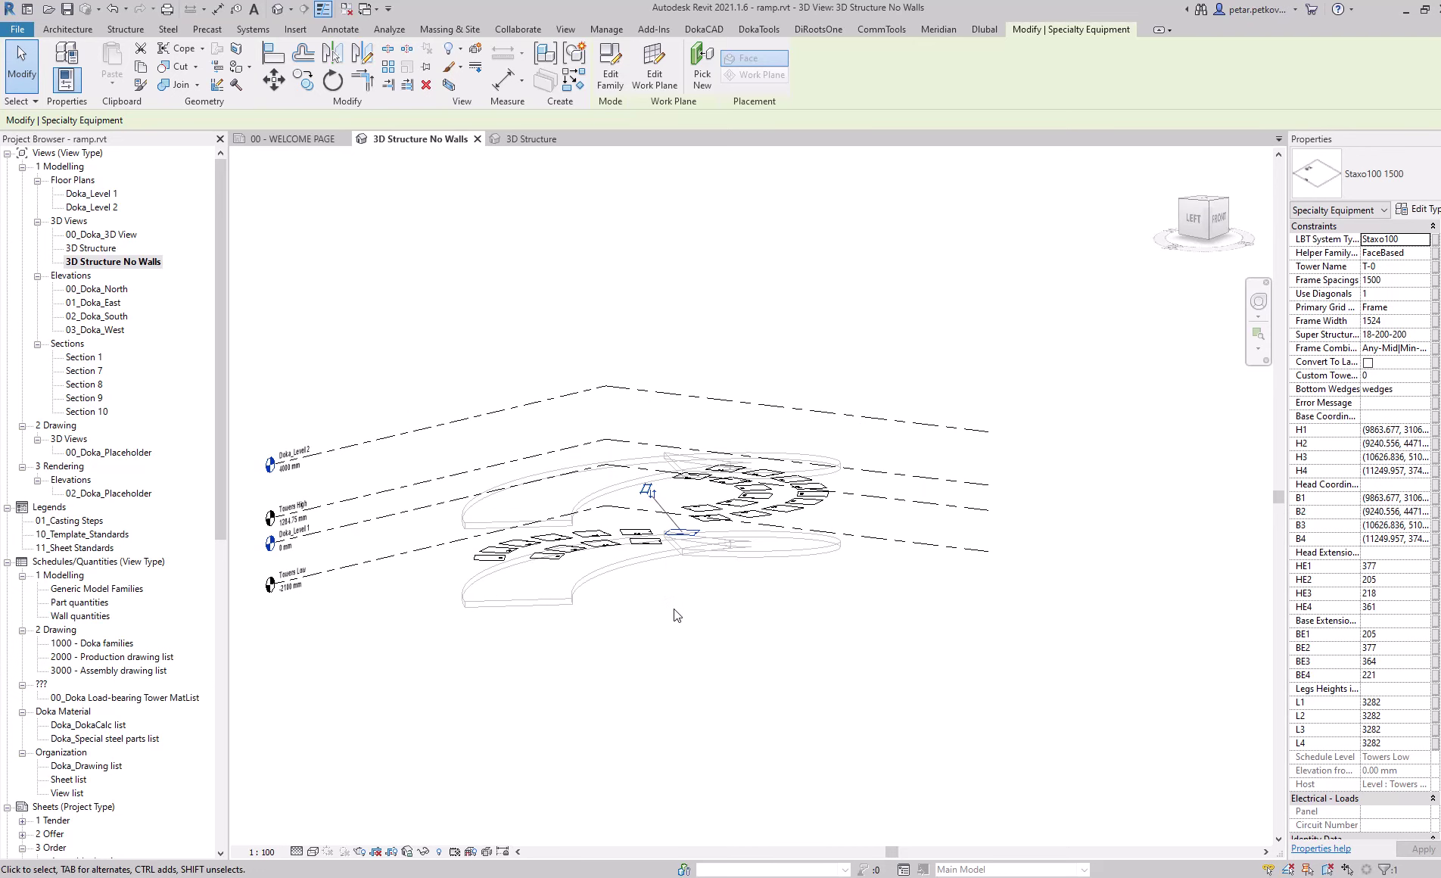
shift+middle_drag(702, 674, 695, 823)
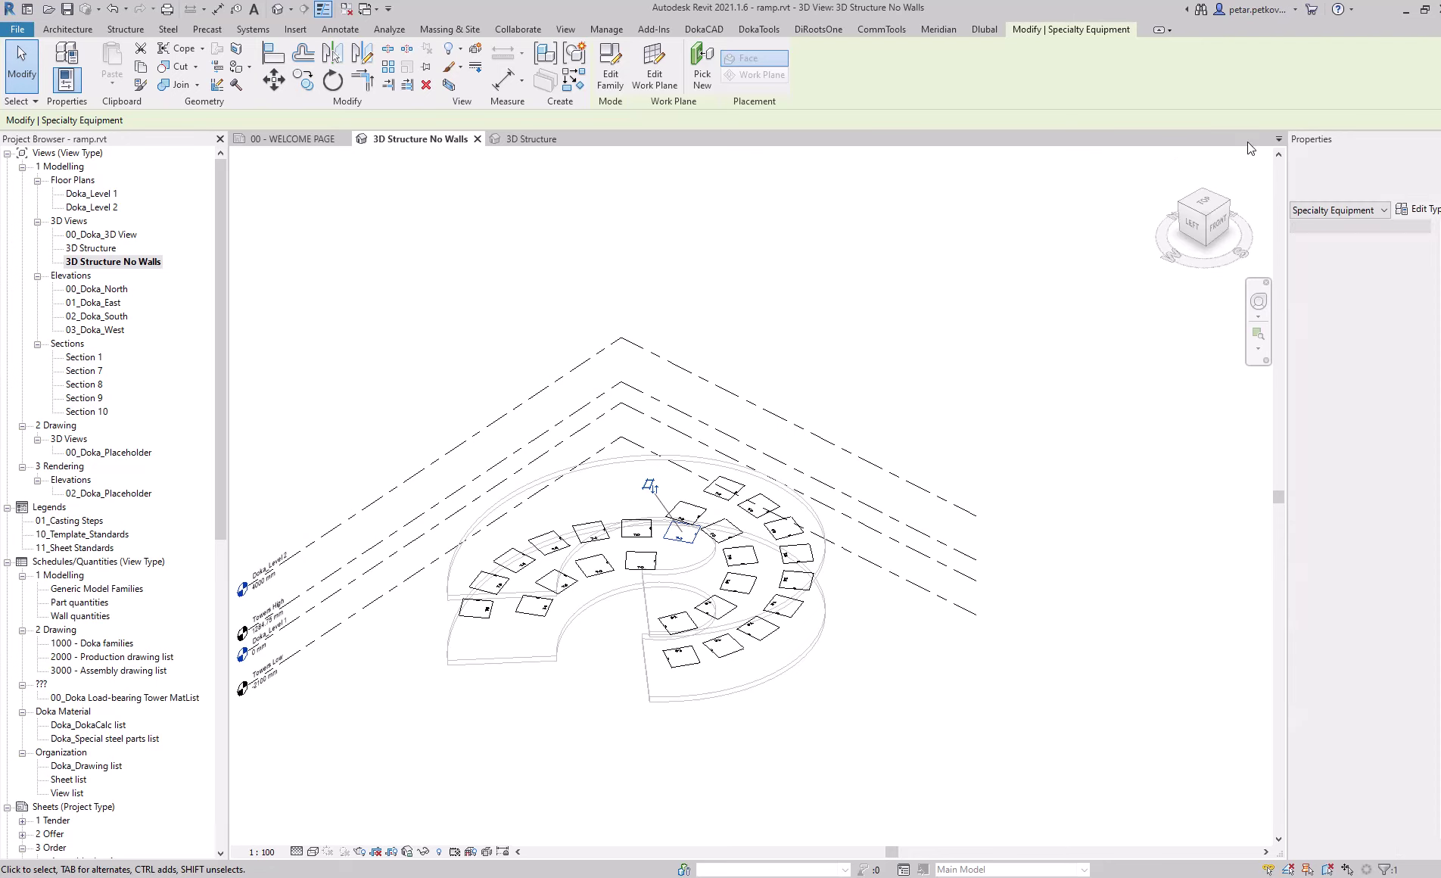
Step: Rename all the tower helper families on the ramp with the prefix T- and starting number 1
click(1204, 219)
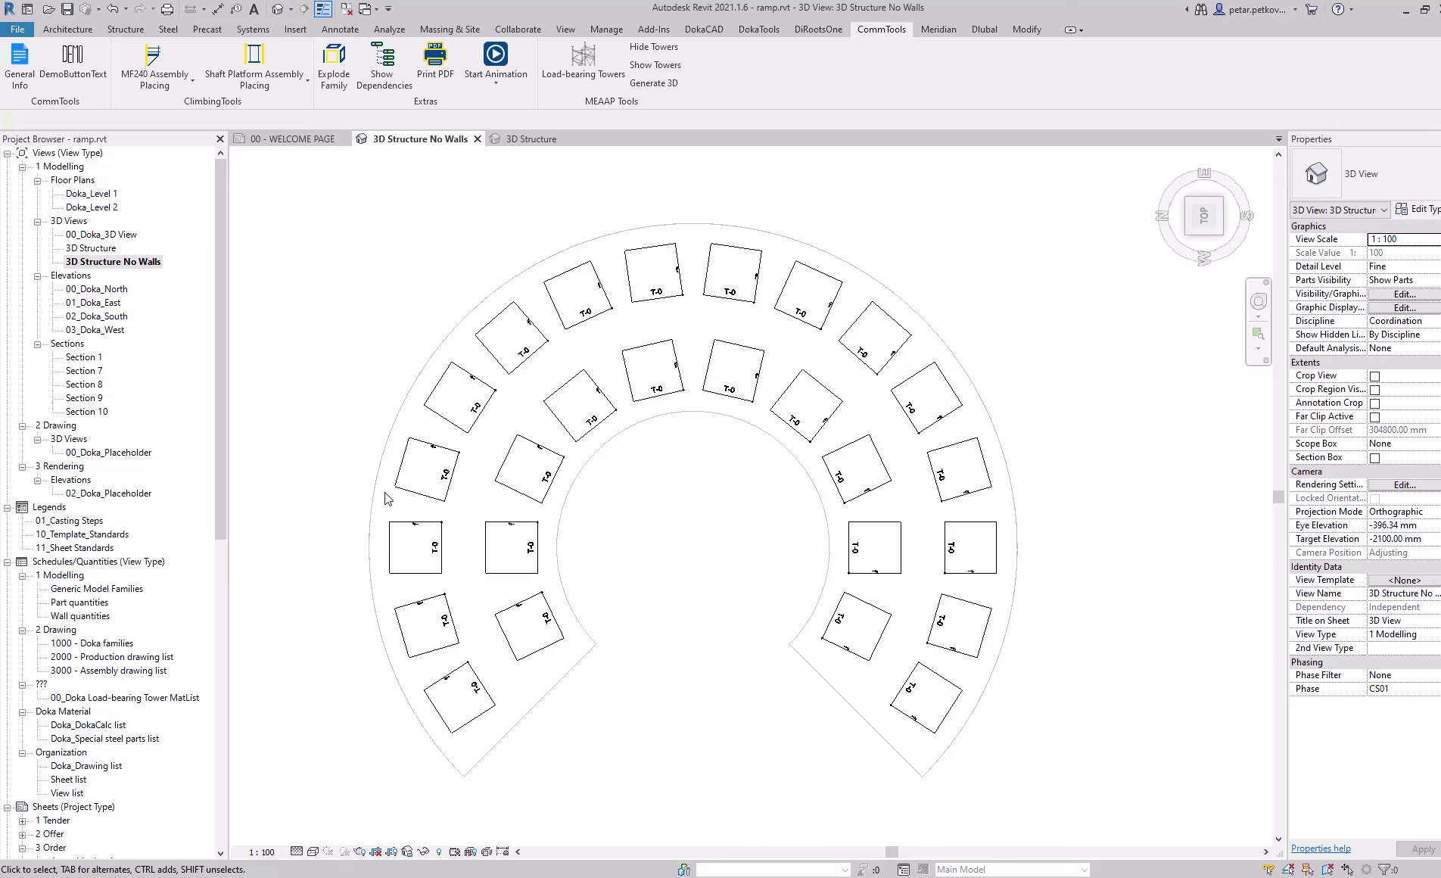
click(599, 62)
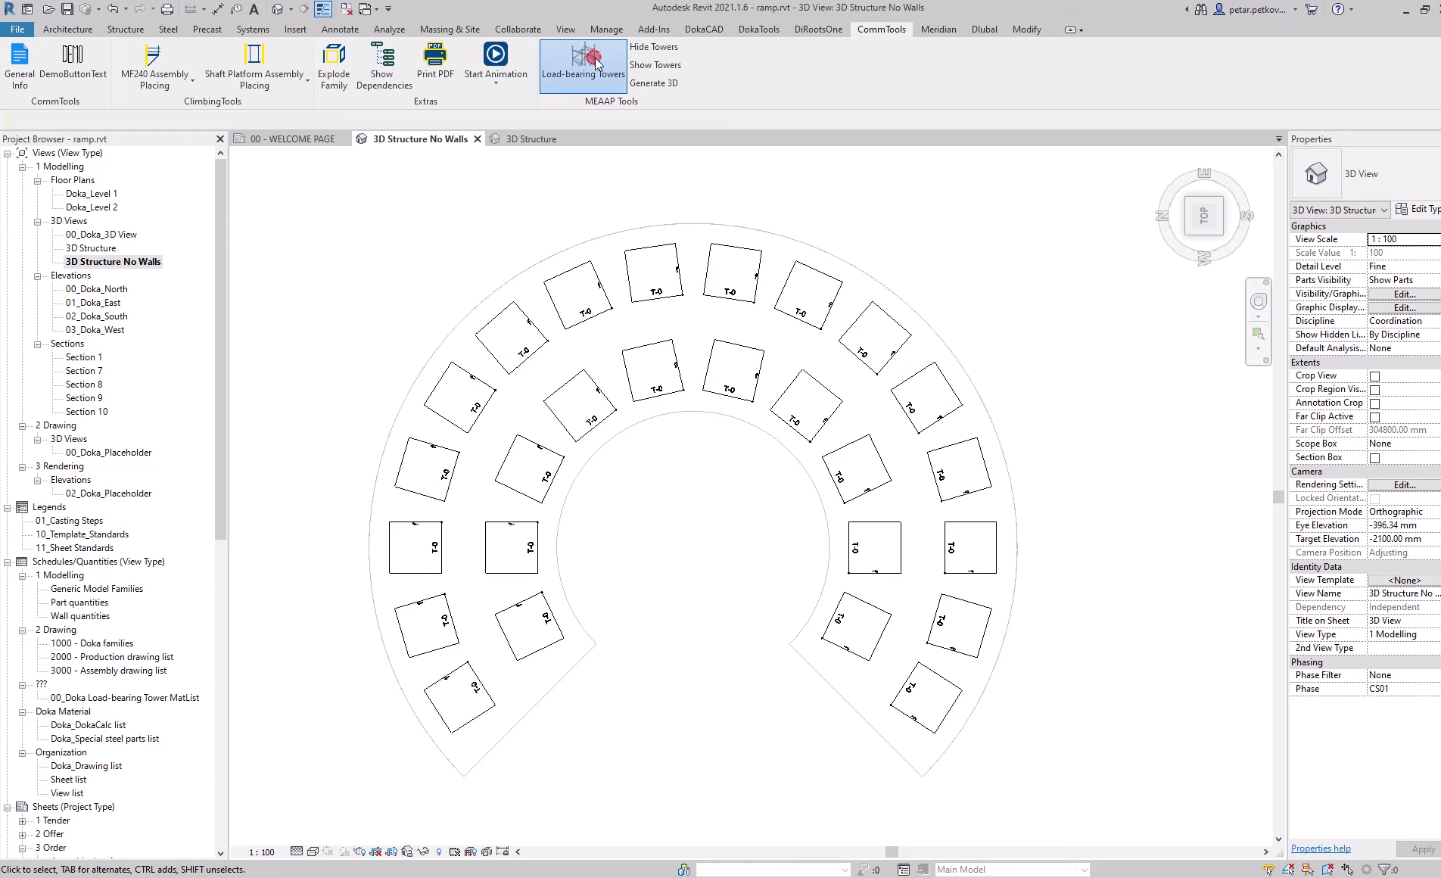
click(669, 281)
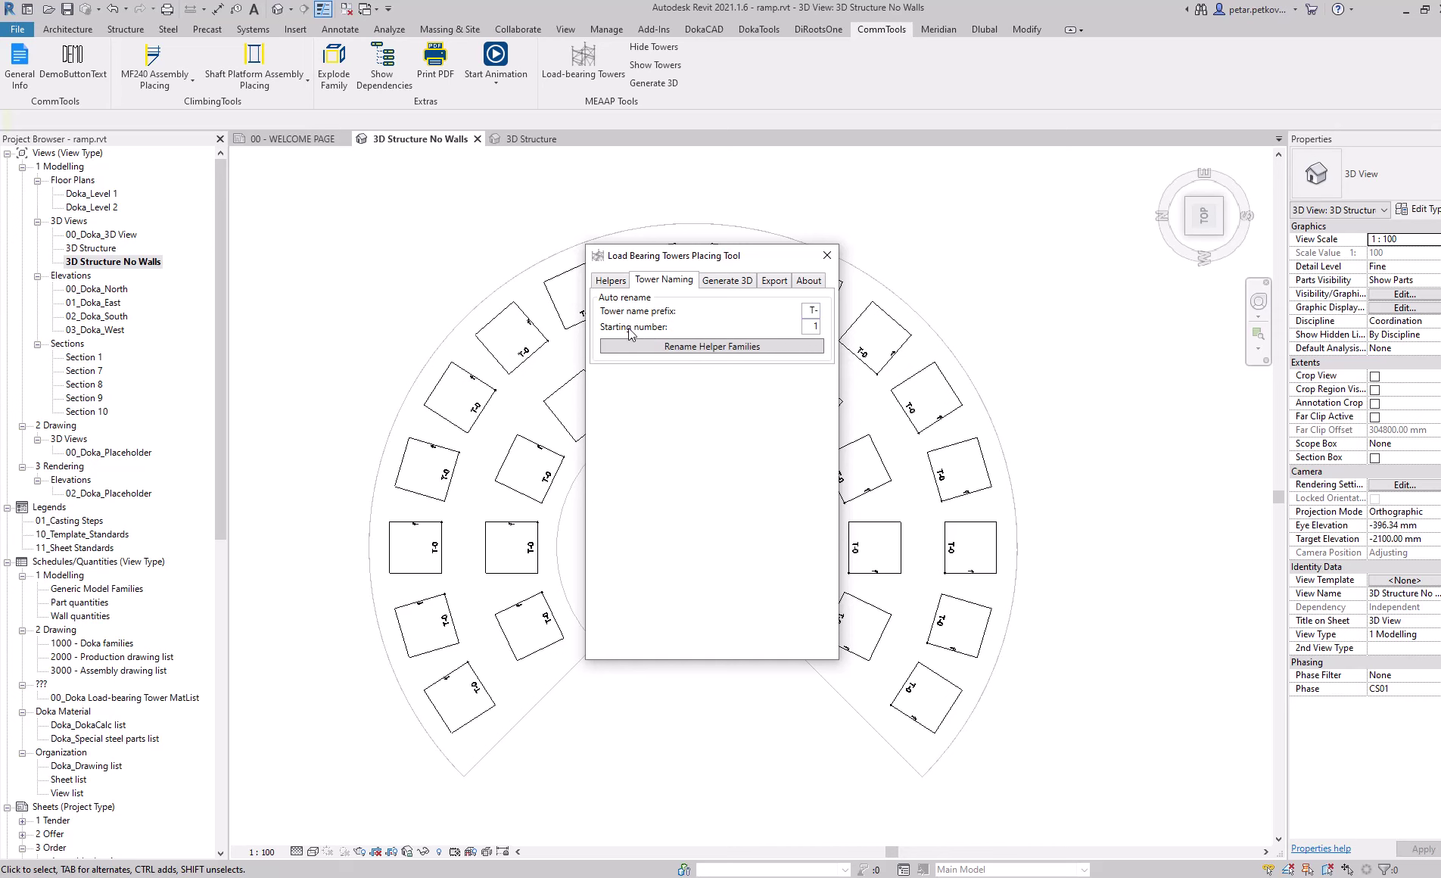
click(711, 346)
drag(1067, 810, 306, 234)
click(76, 120)
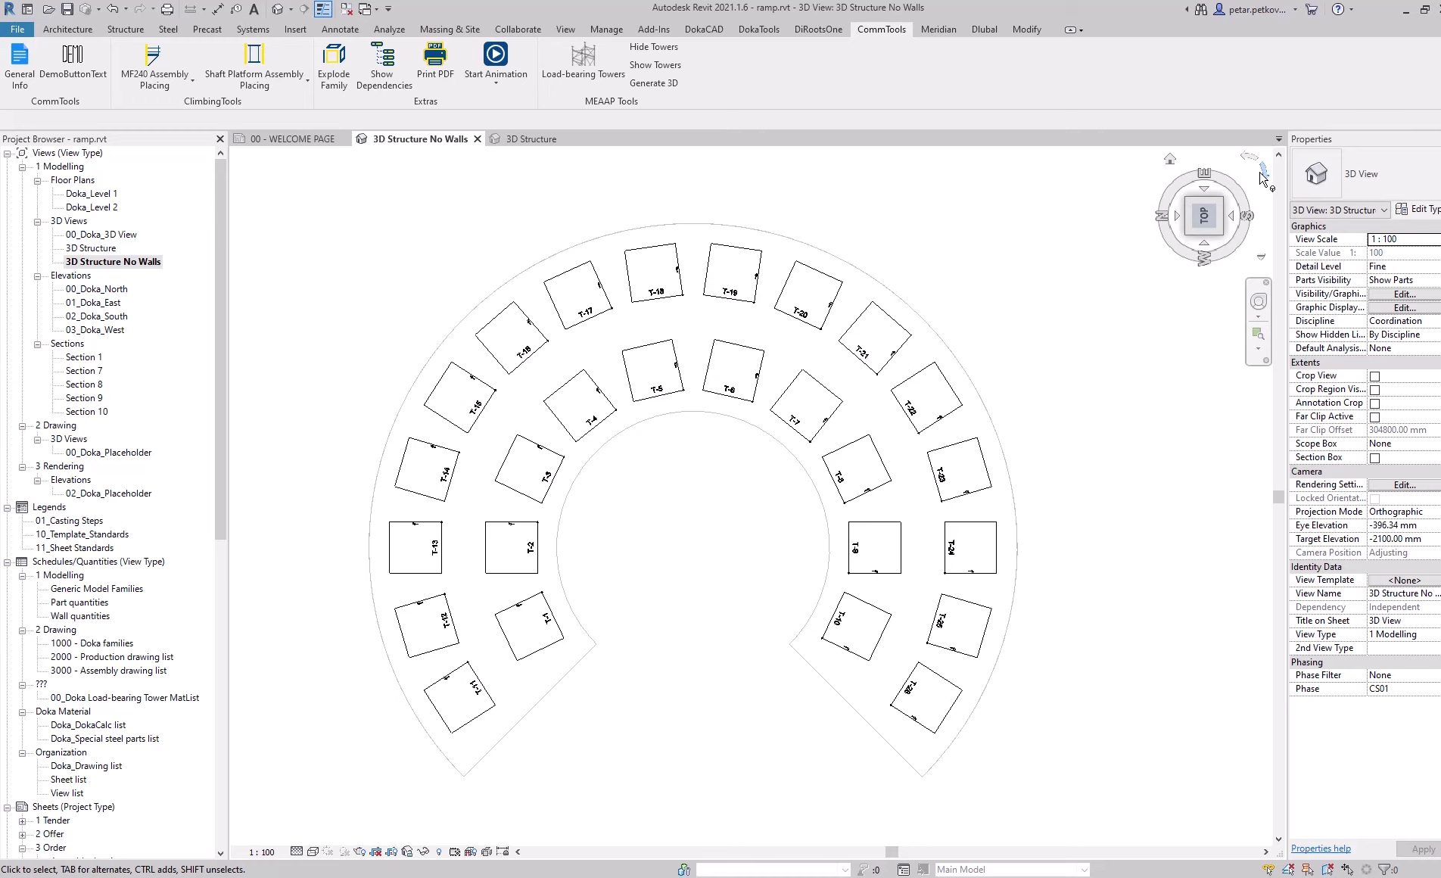
Step: Generate the 3D towers from all the numbered helper families together with the ramp slabs, with the top view rotated a quarter turn
click(1256, 172)
scroll(733, 312, up, 5)
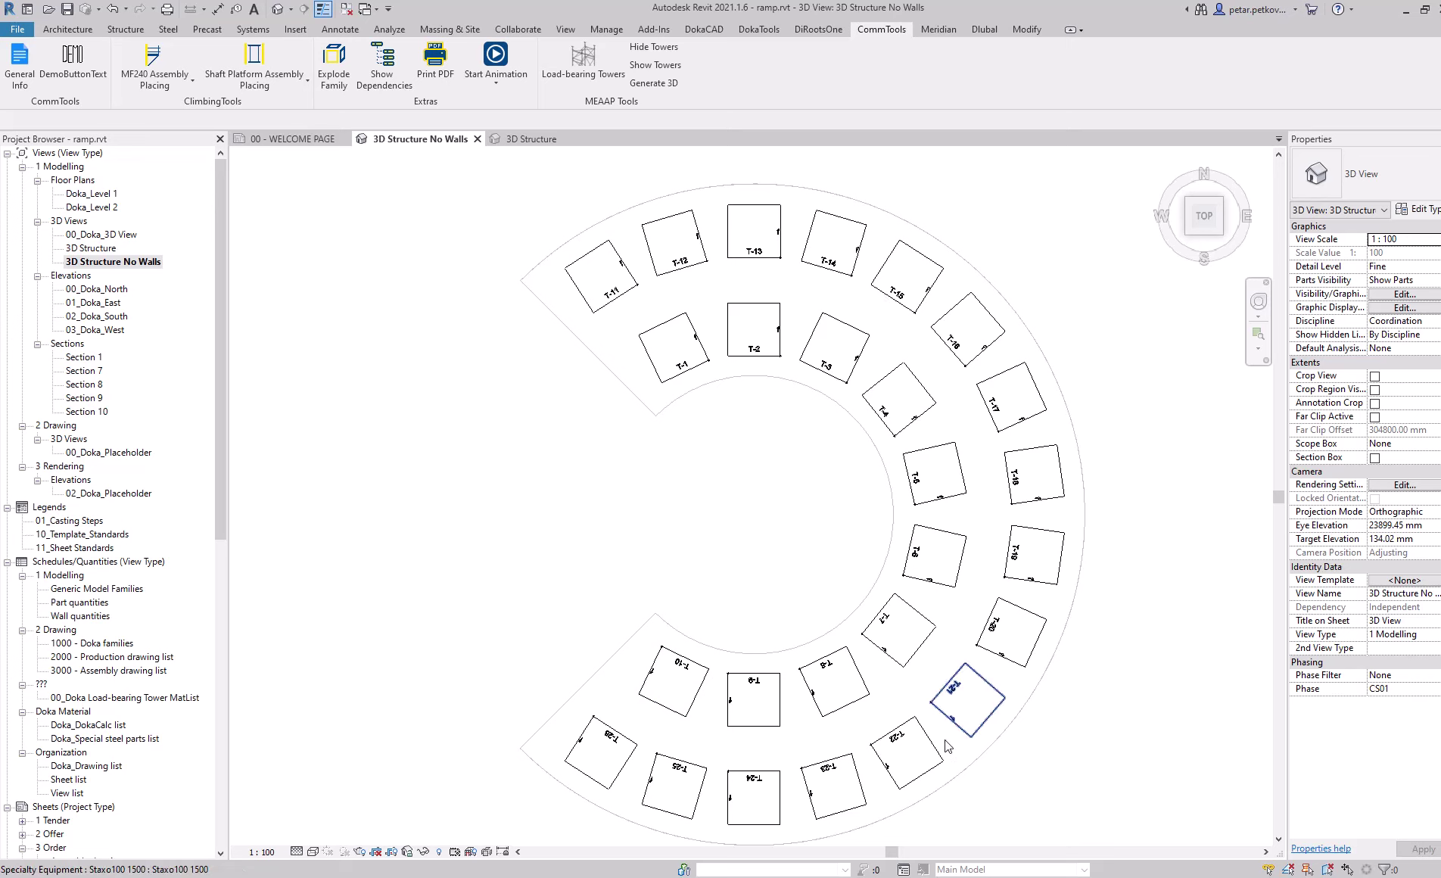
scroll(598, 757, up, 2)
scroll(598, 665, down, 2)
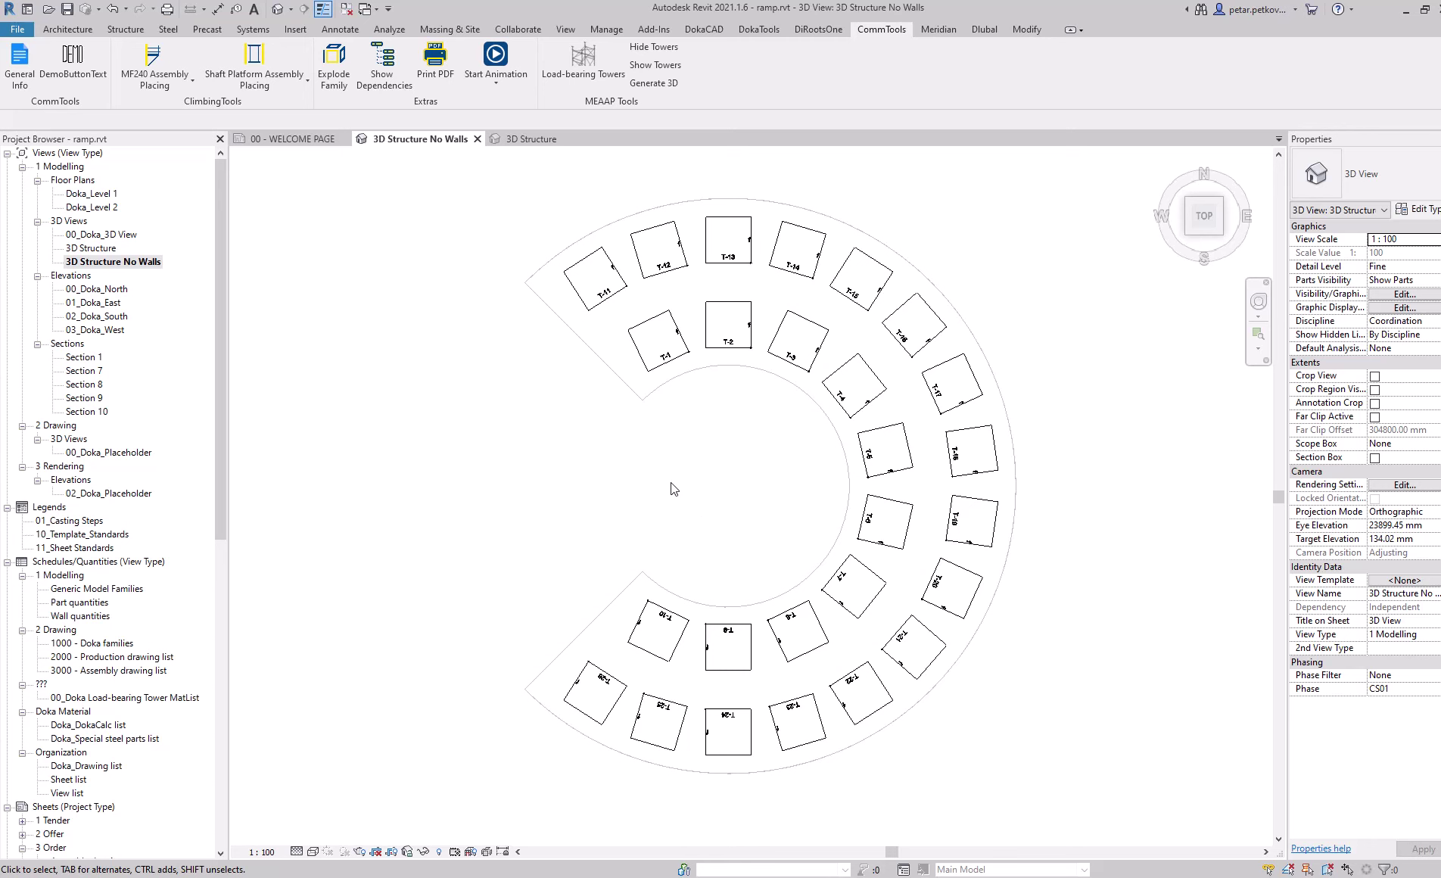
click(581, 80)
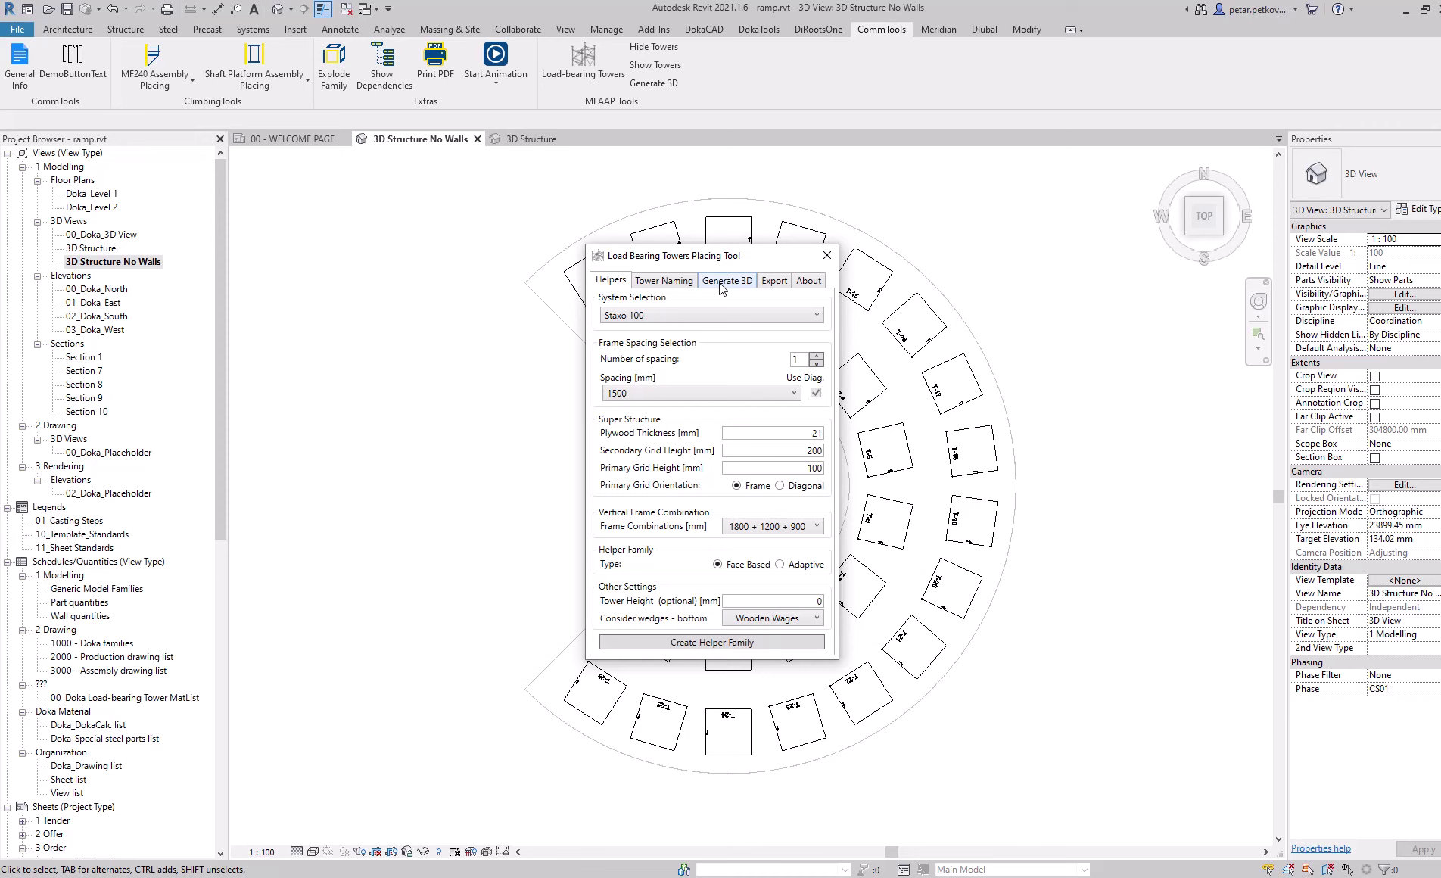
click(720, 283)
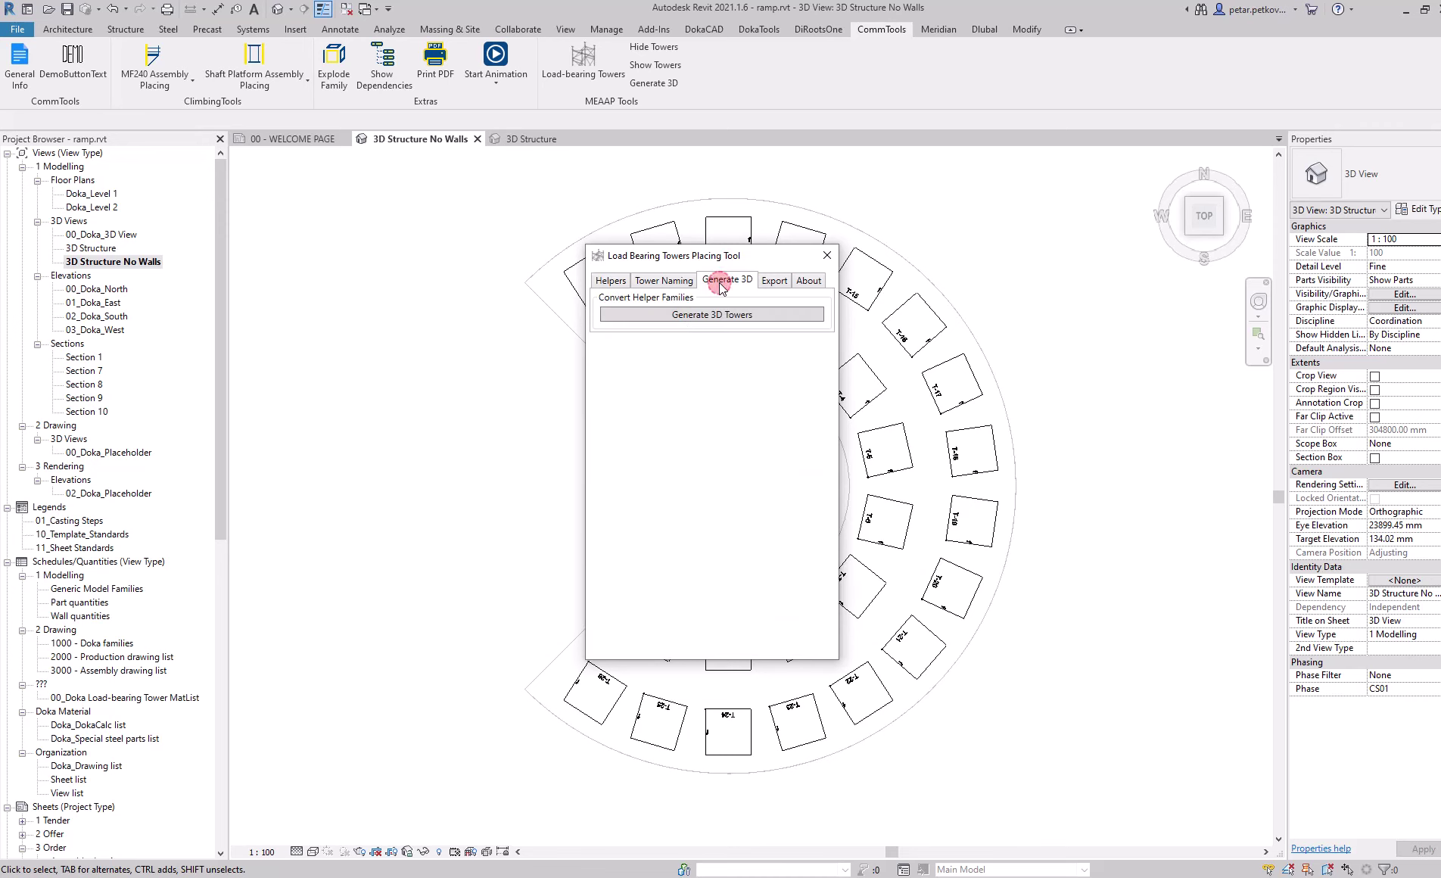
click(695, 317)
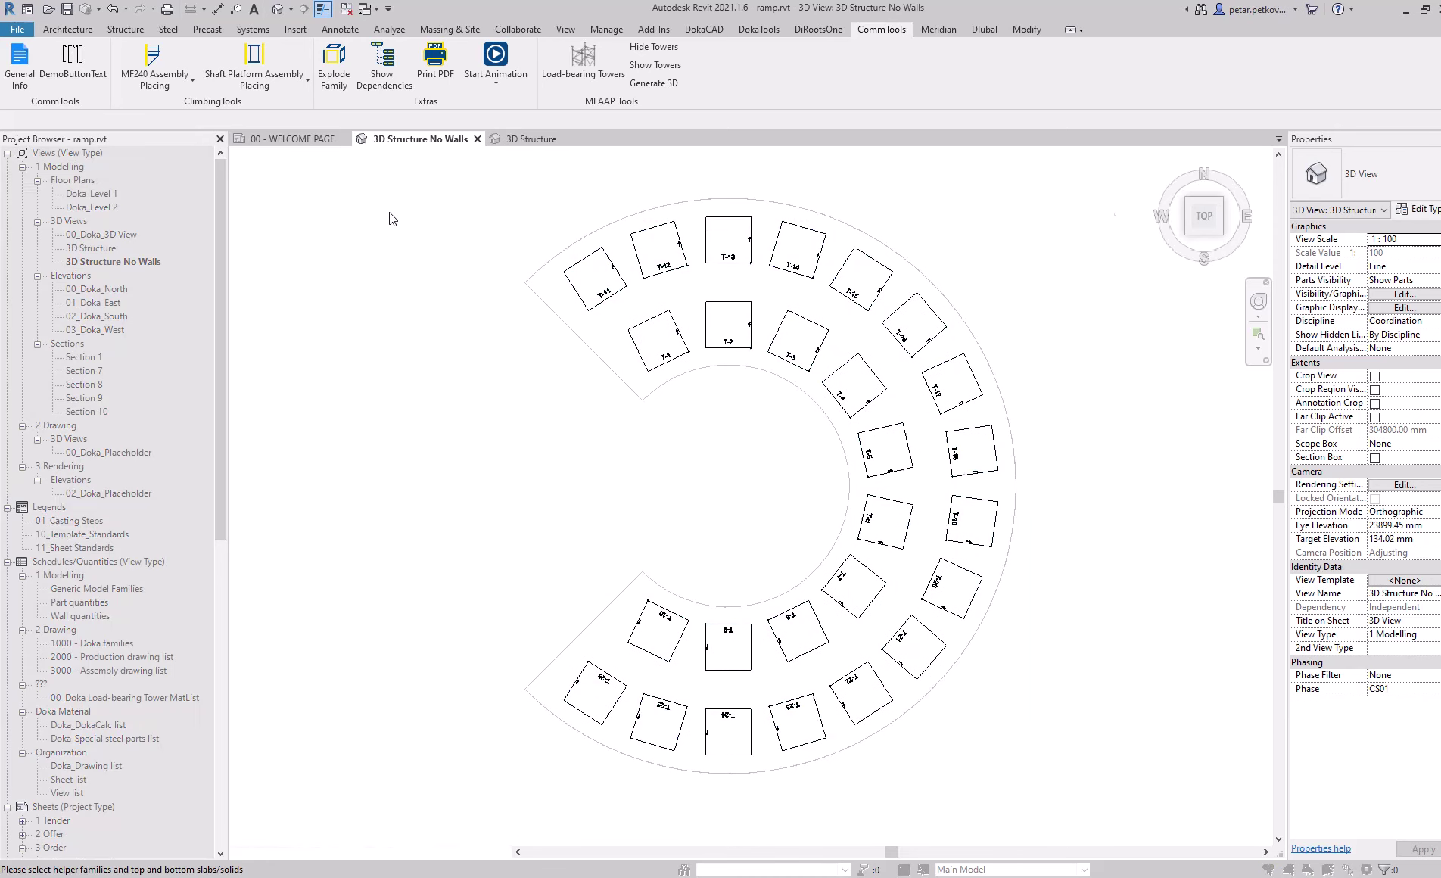
drag(1079, 807, 457, 208)
click(78, 119)
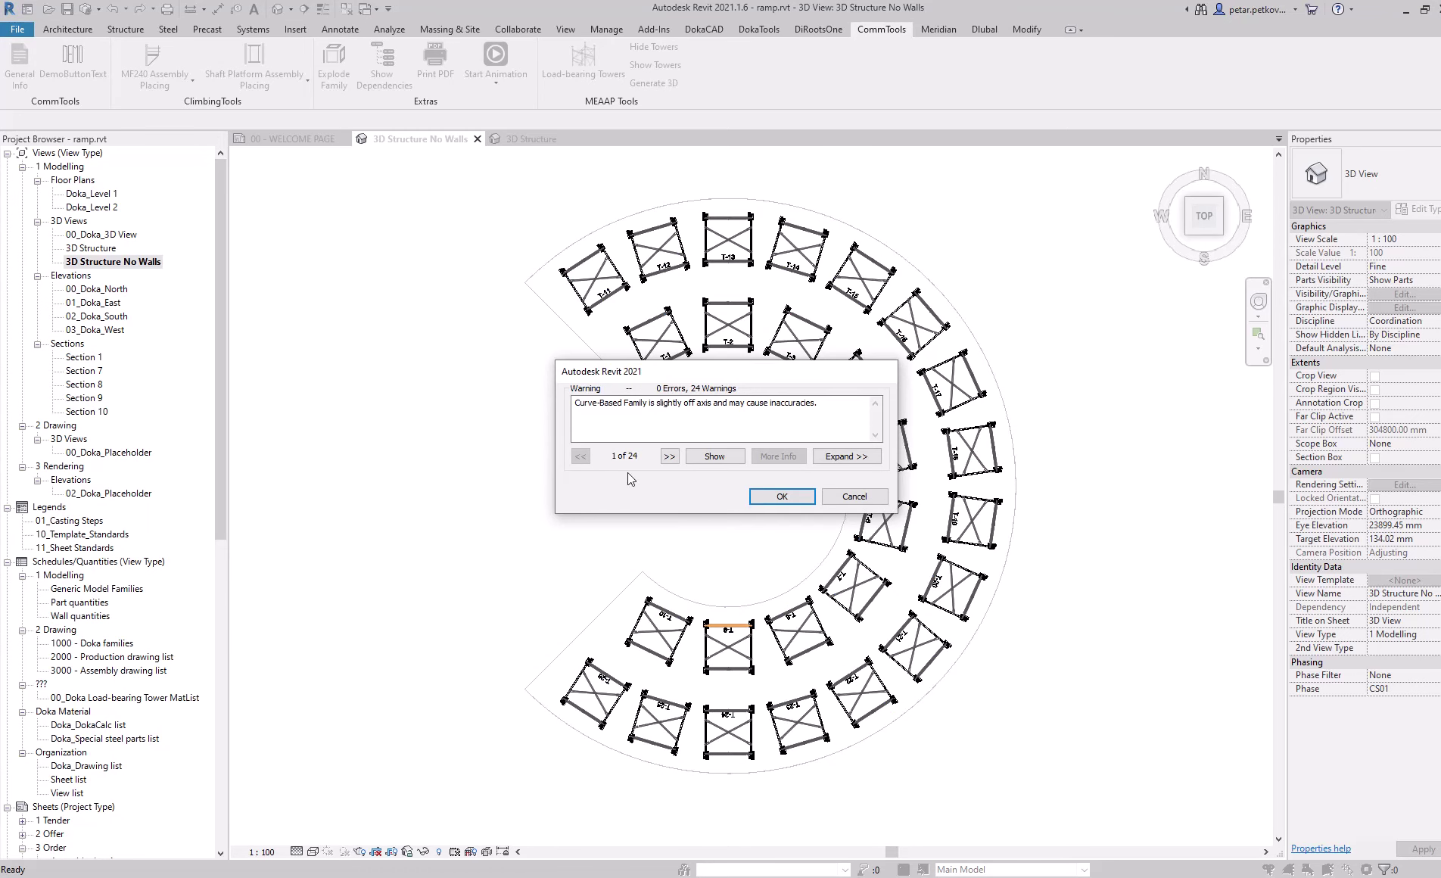
click(756, 497)
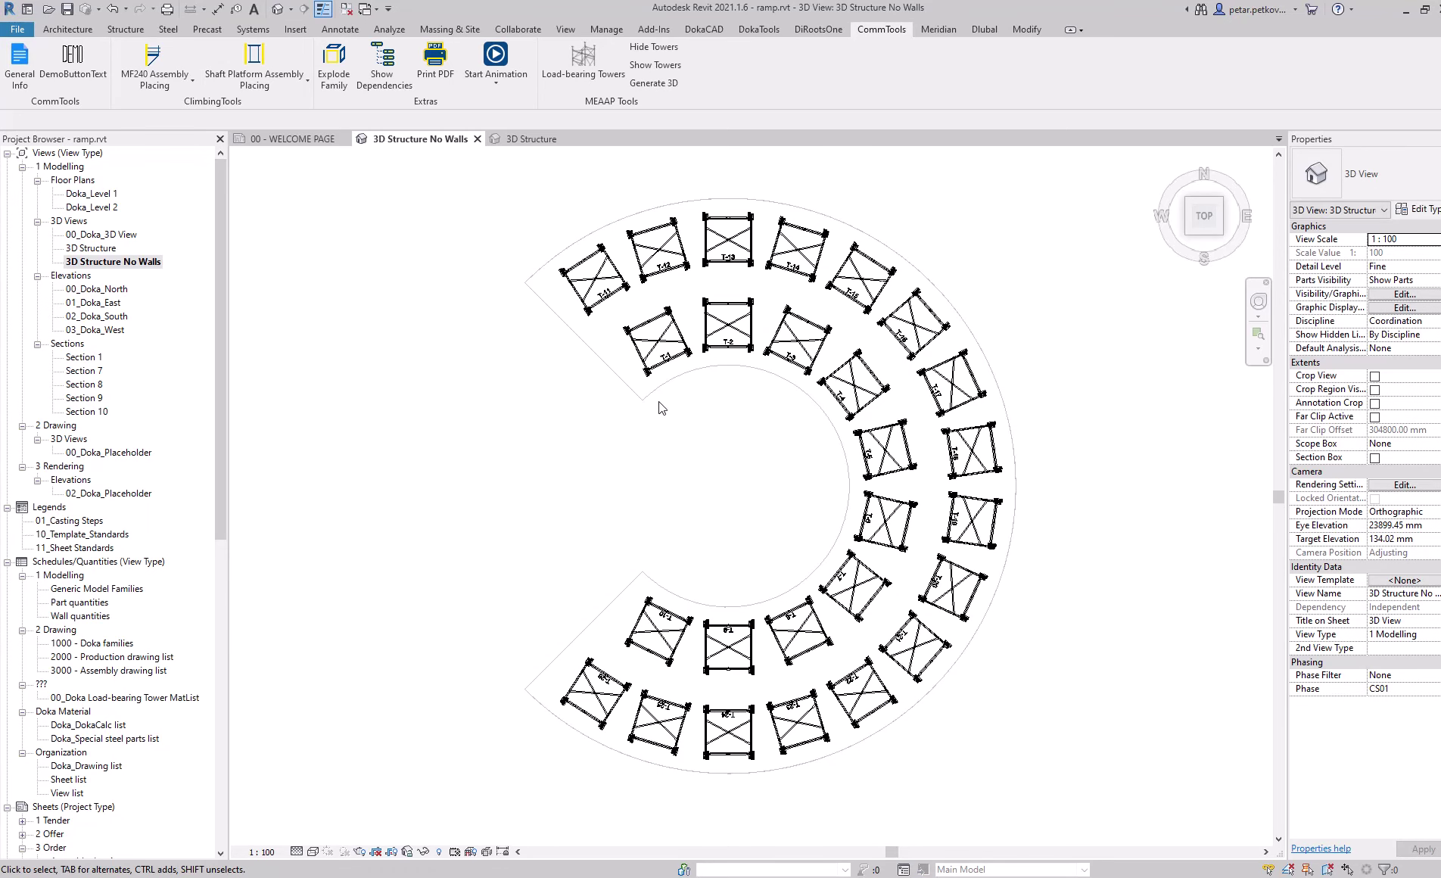
Step: Examine the generated towers in 3D and inspect the properties of a wooden wedge under a leg of tower T-1
scroll(629, 443, down, 1)
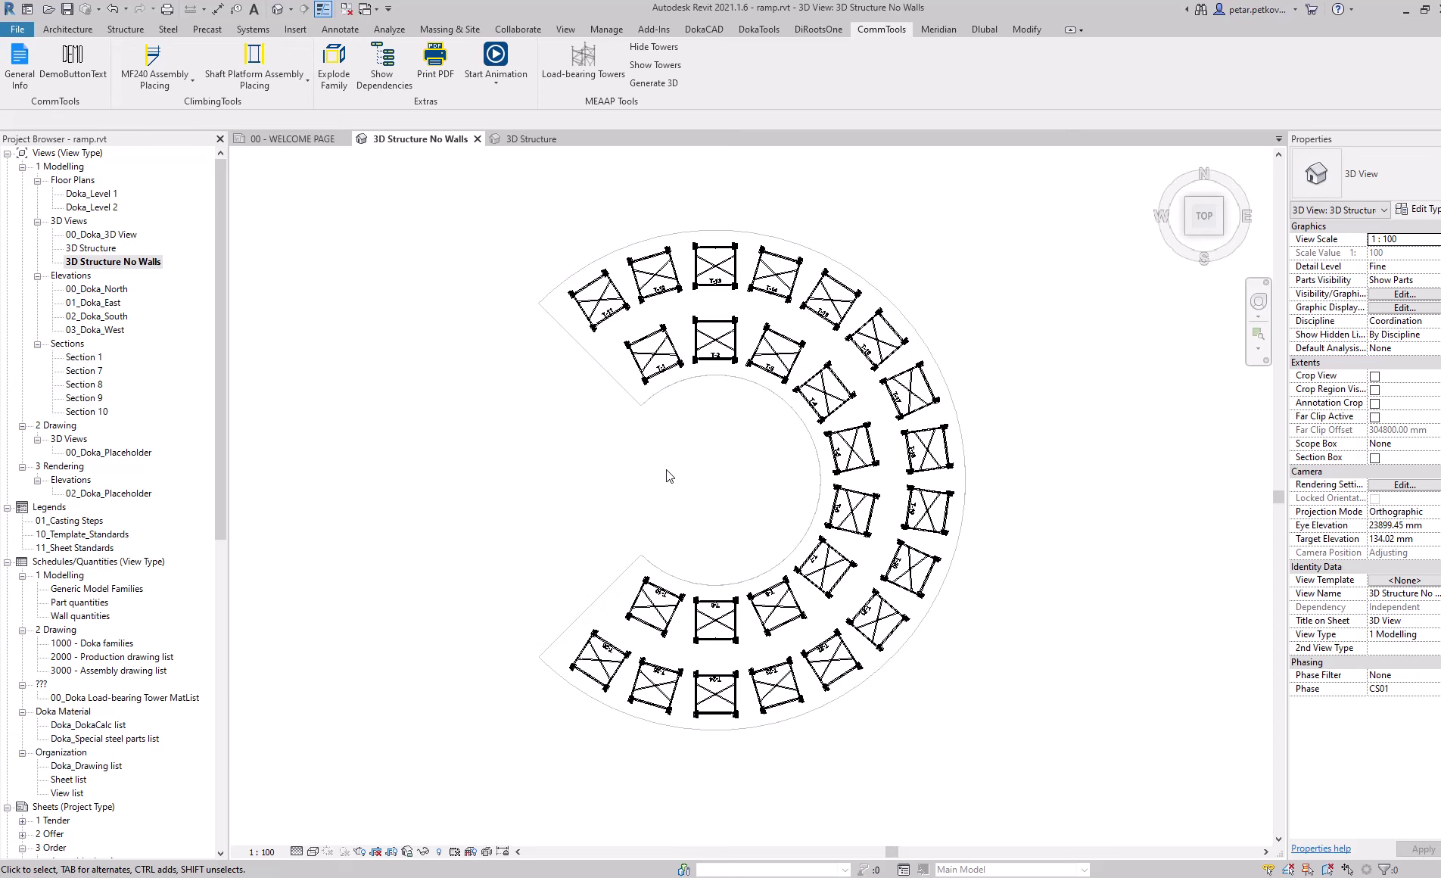
shift+middle_drag(600, 505, 814, 210)
scroll(658, 538, up, 1)
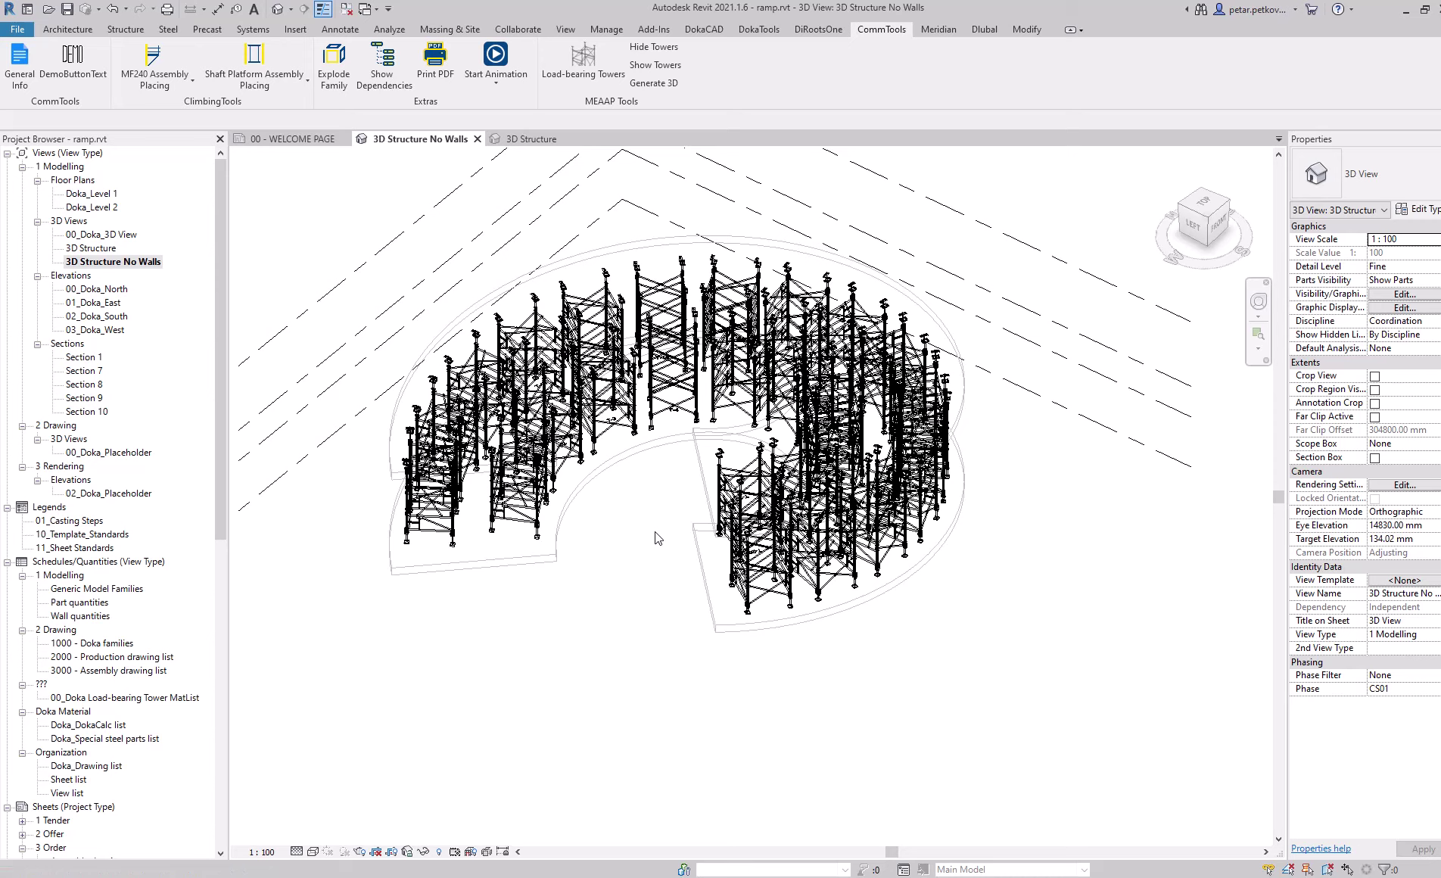
mouse_move(592, 598)
shift+middle_down()
mouse_move(738, 388)
mouse_move(692, 602)
mouse_move(471, 534)
mouse_move(331, 422)
mouse_move(373, 315)
mouse_move(327, 426)
mouse_move(332, 505)
mouse_move(602, 592)
mouse_move(679, 428)
mouse_move(536, 577)
shift+middle_up()
scroll(536, 576, up, 6)
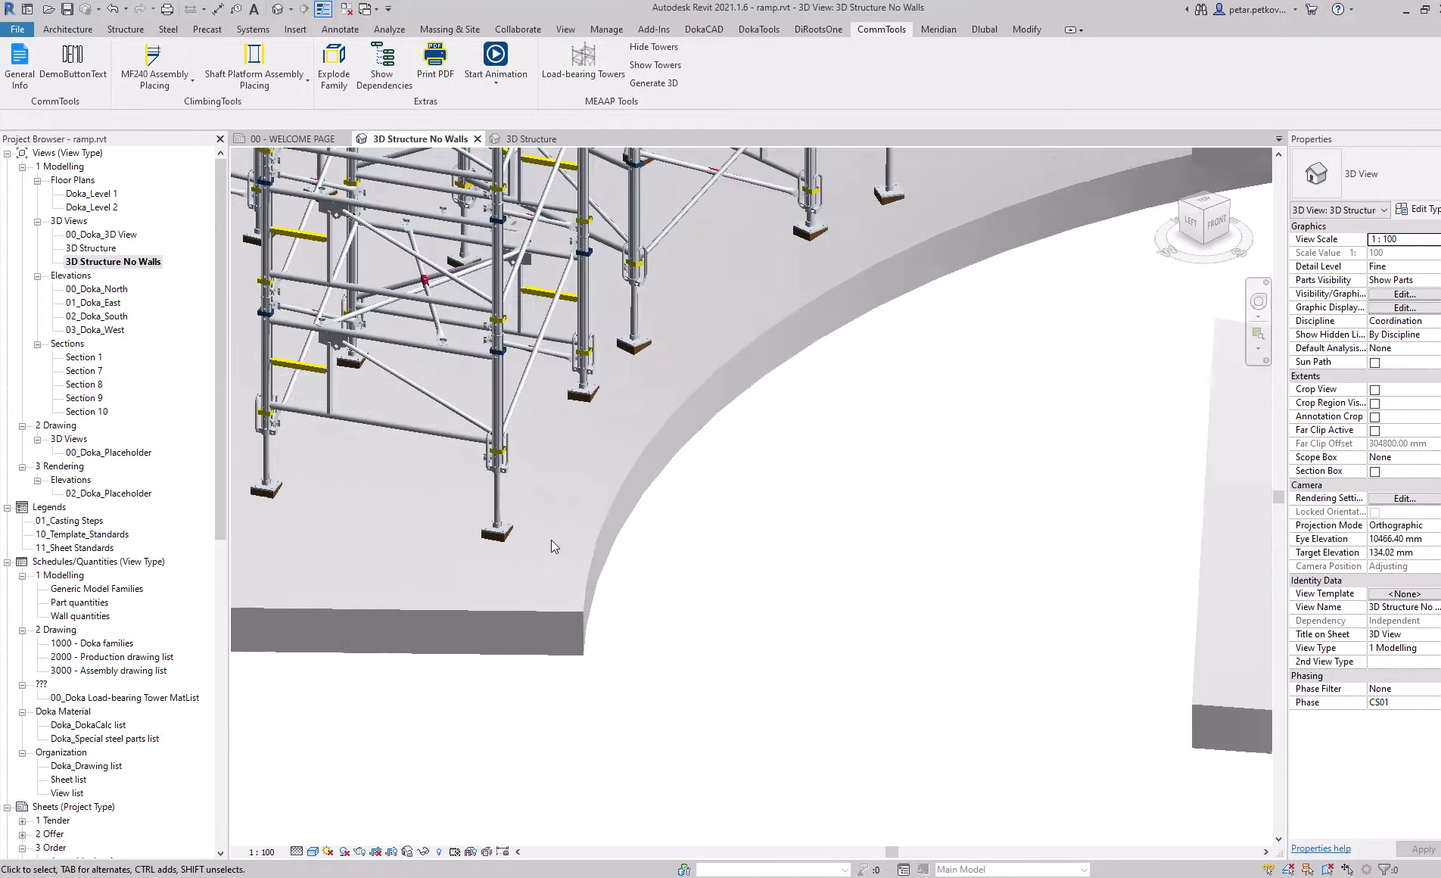
scroll(809, 591, down, 3)
scroll(809, 590, up, 2)
scroll(832, 561, down, 2)
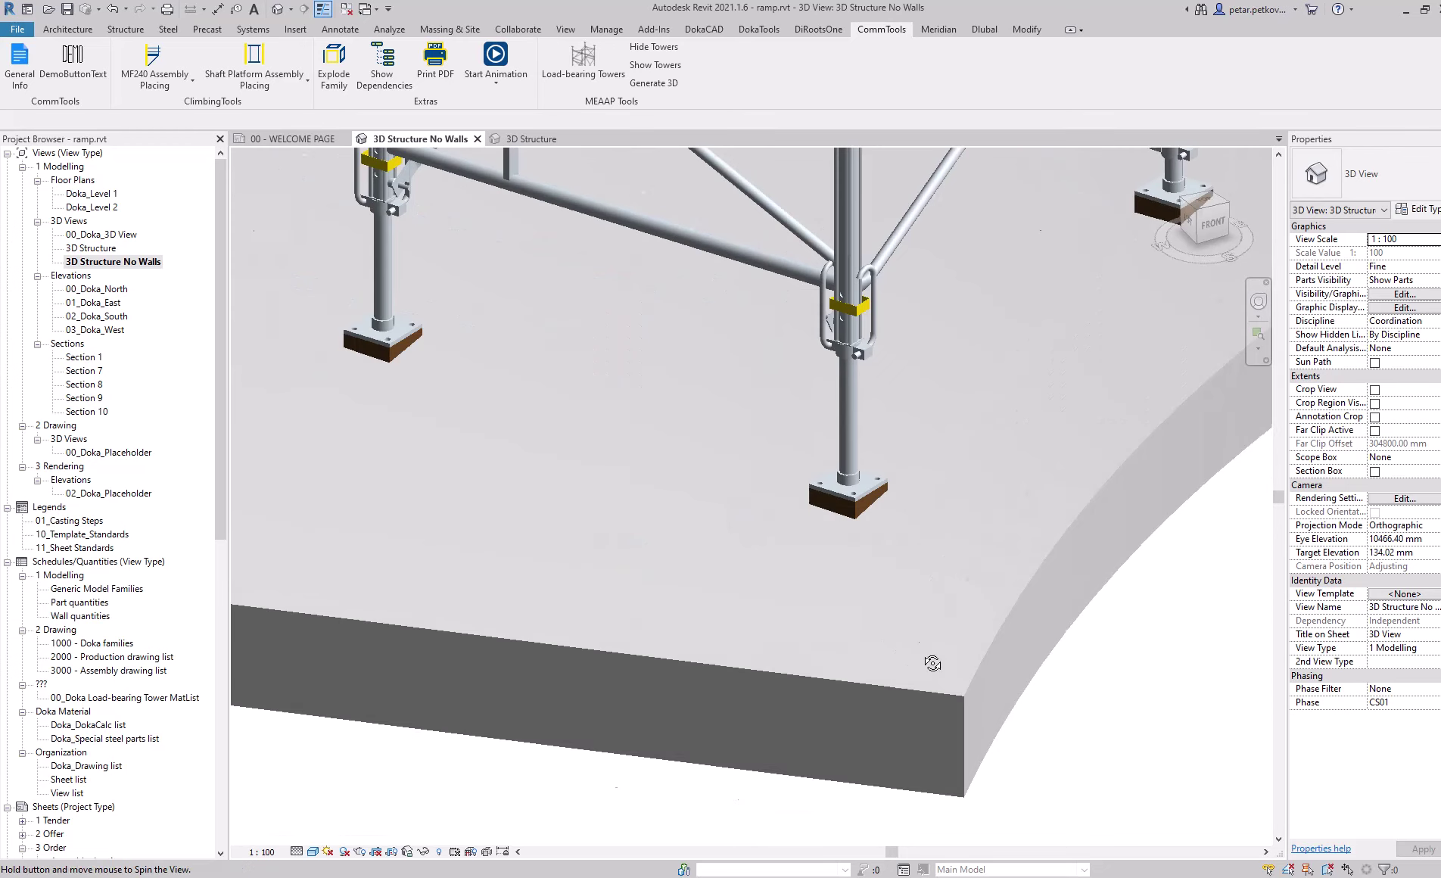
scroll(891, 522, up, 5)
click(826, 508)
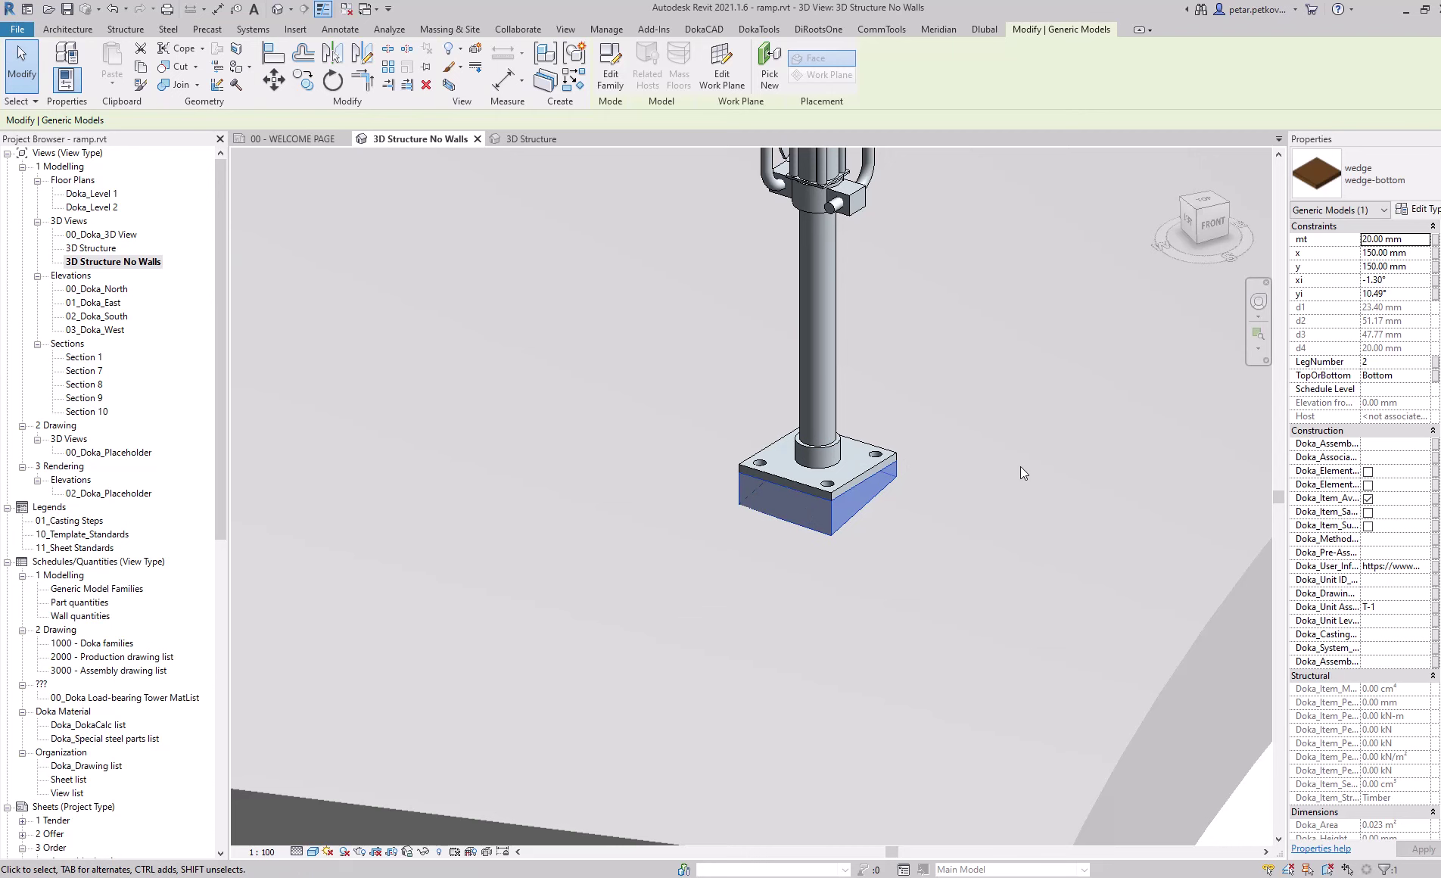
Step: Examine the U-heads and wooden wedges at the tops of the towers beneath the upper ramp slab
scroll(1021, 466, down, 3)
scroll(1027, 544, down, 5)
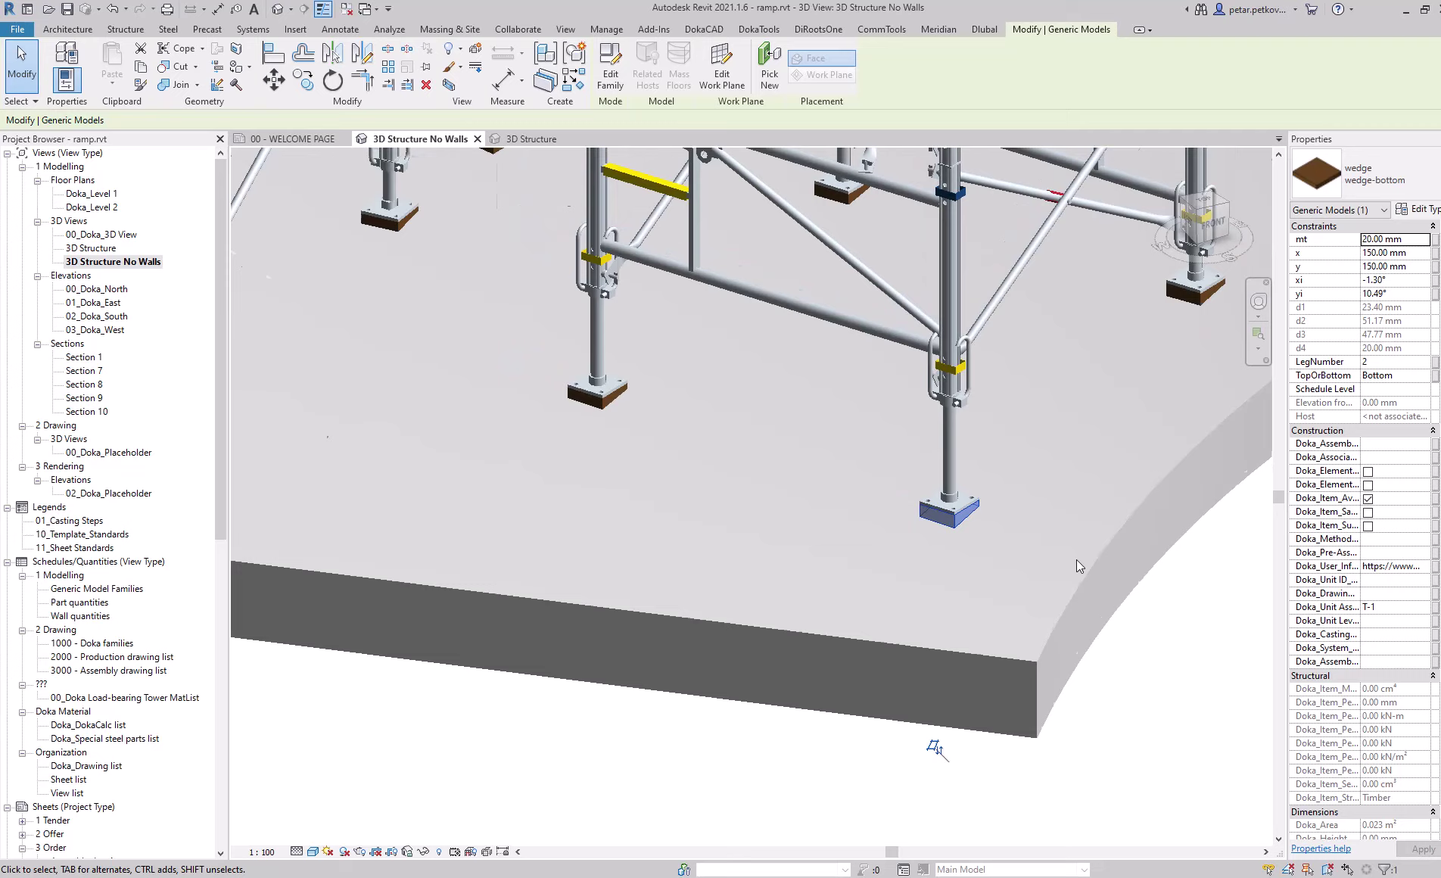
shift+middle_drag(949, 707, 902, 589)
scroll(866, 429, up, 5)
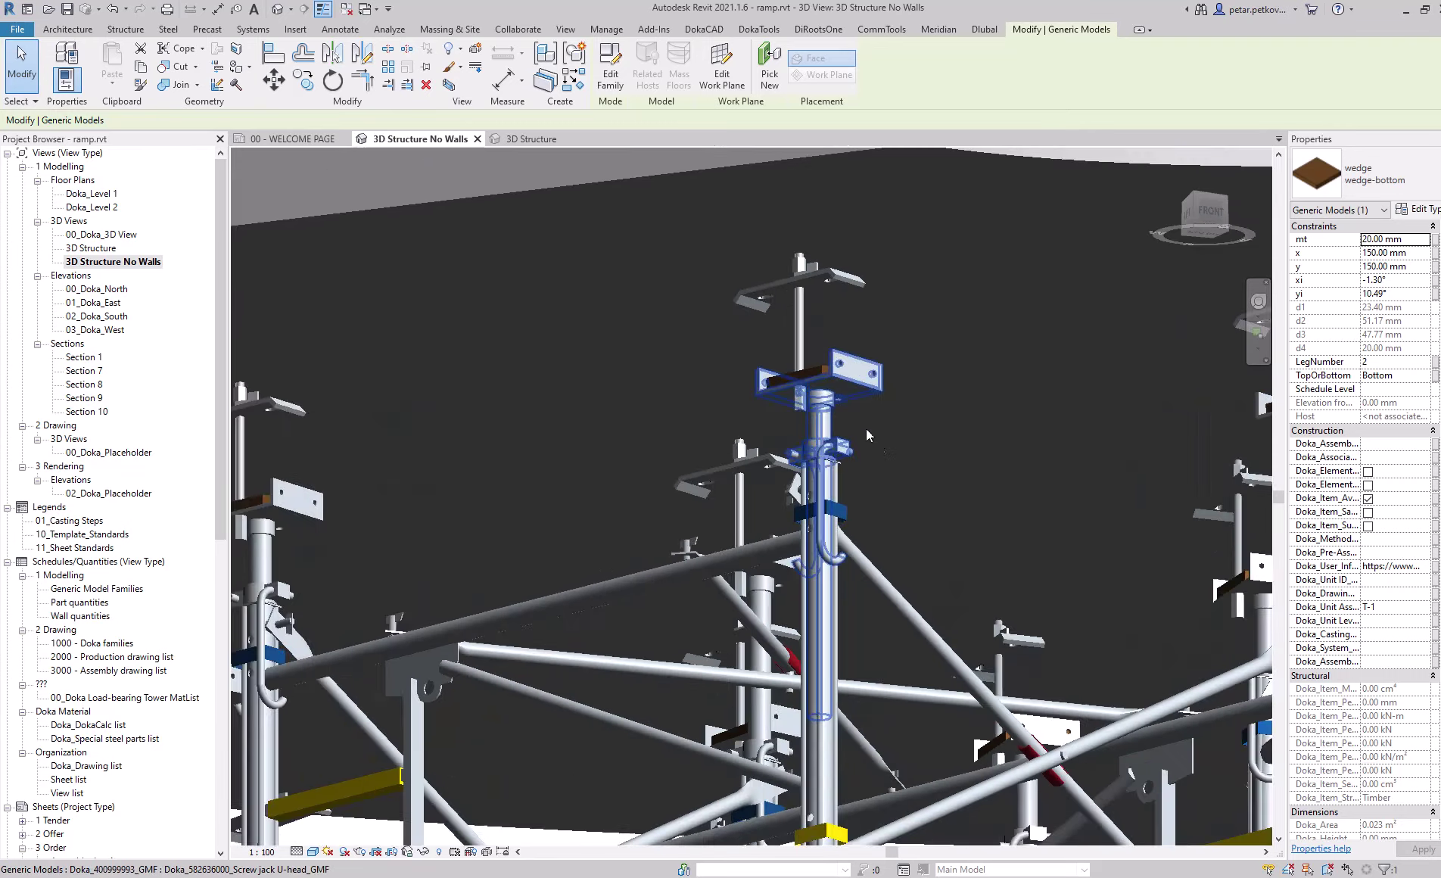
shift+middle_drag(894, 508, 926, 522)
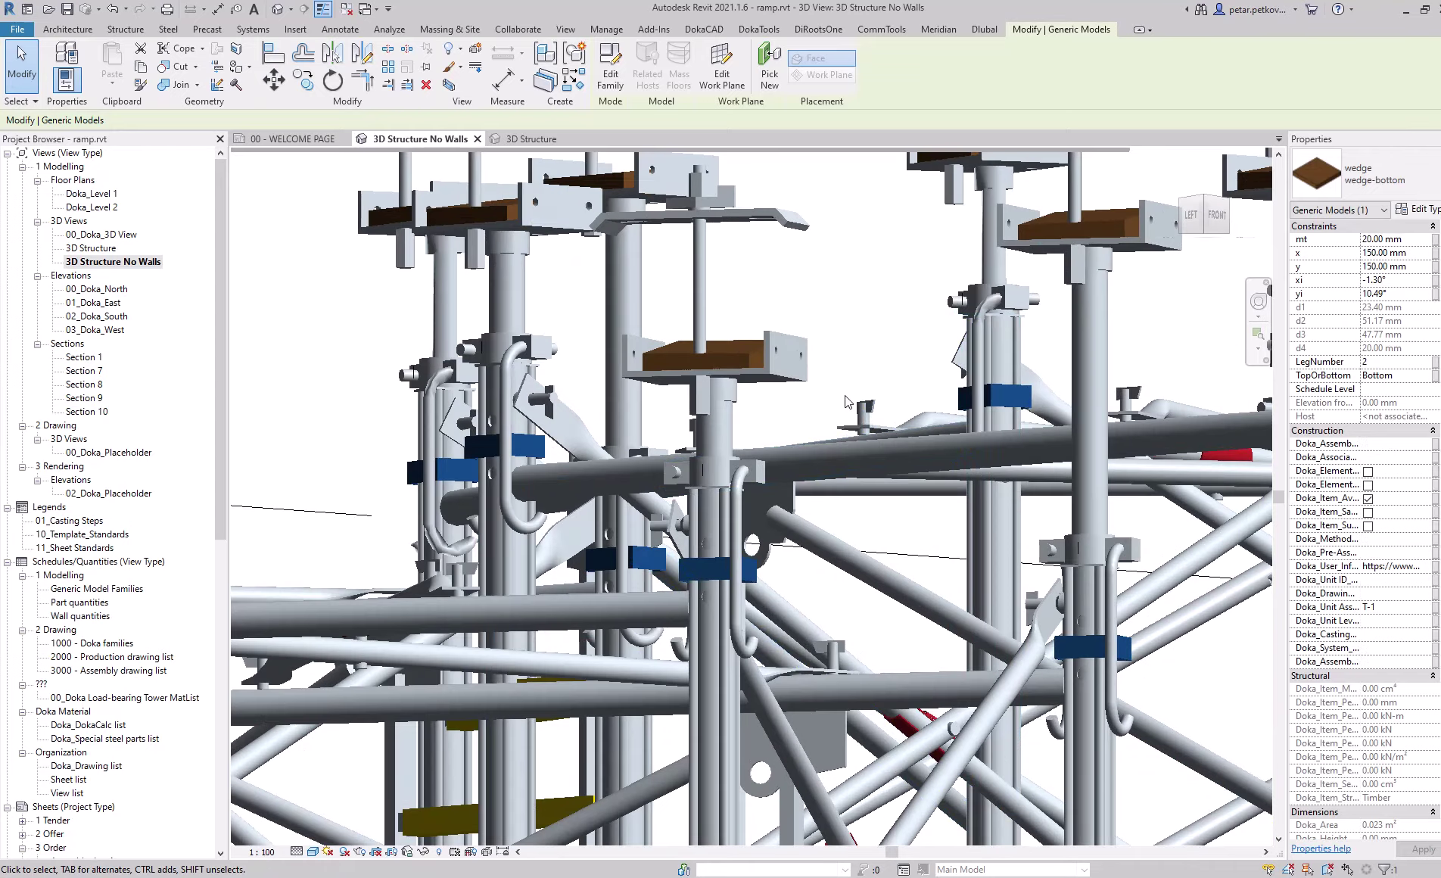
scroll(426, 258, down, 6)
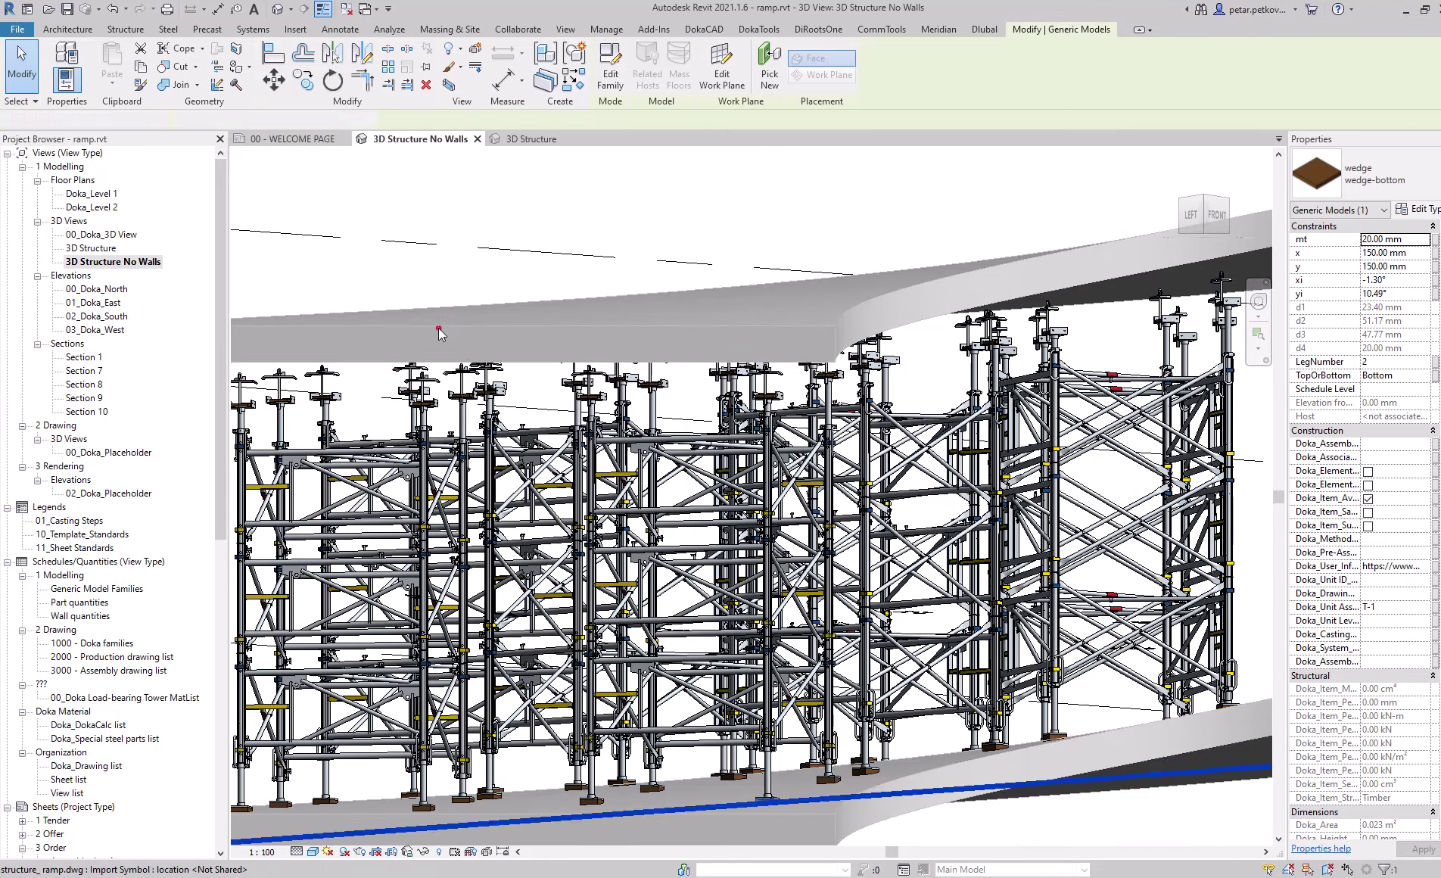
Step: Temporarily hide the imported ramp structure so only the towers are displayed
click(438, 327)
key(h)
key(h)
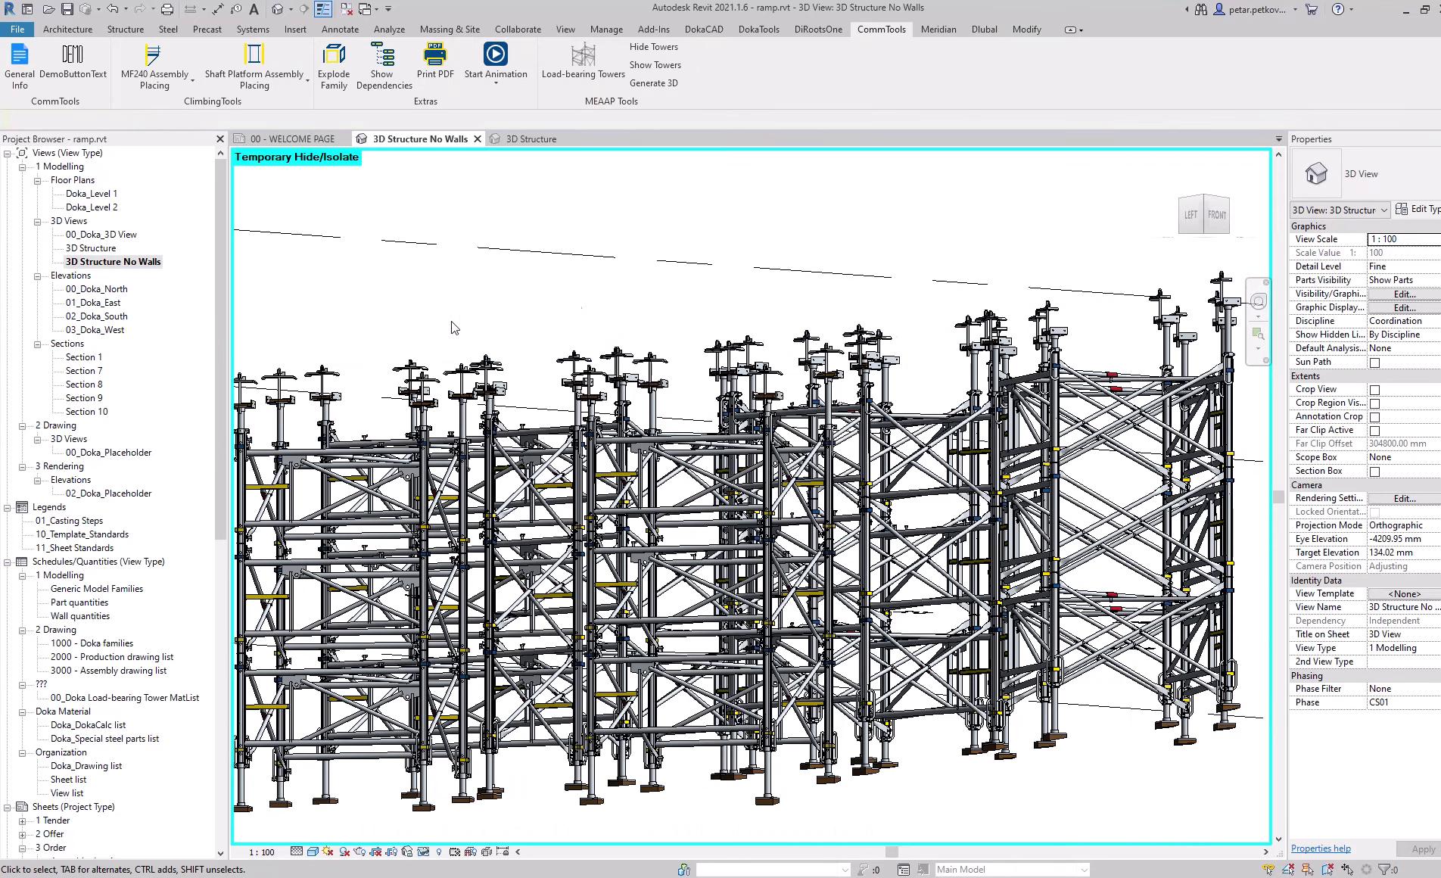
Step: Examine the exposed tower tops, including the diagonal crosses, U-heads and top wedges, from several angles
scroll(747, 293, up, 5)
scroll(747, 293, up, 4)
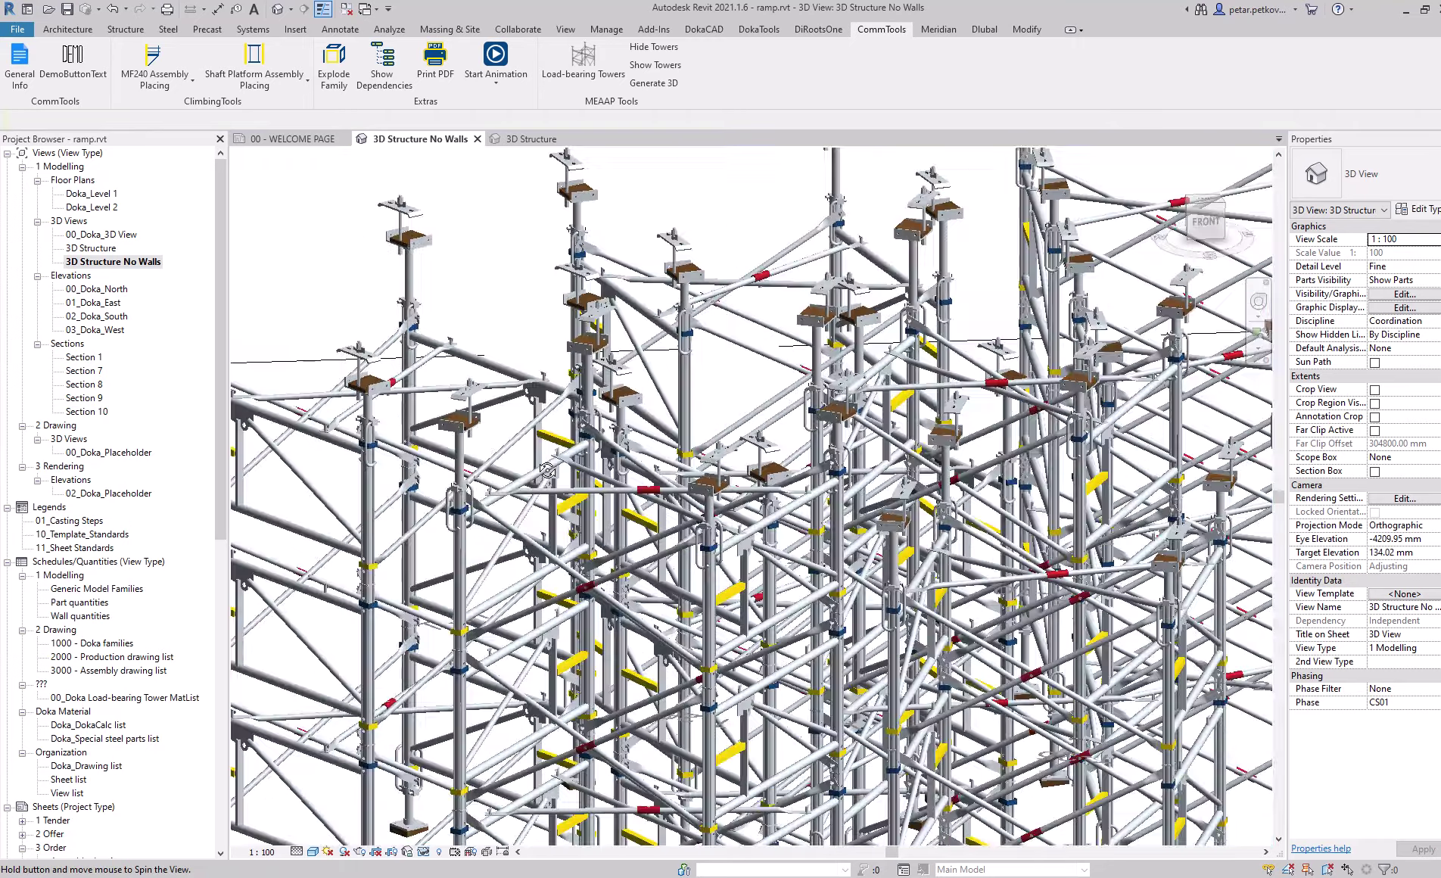
shift+middle_drag(748, 293, 761, 471)
scroll(545, 420, up, 5)
scroll(977, 473, down, 3)
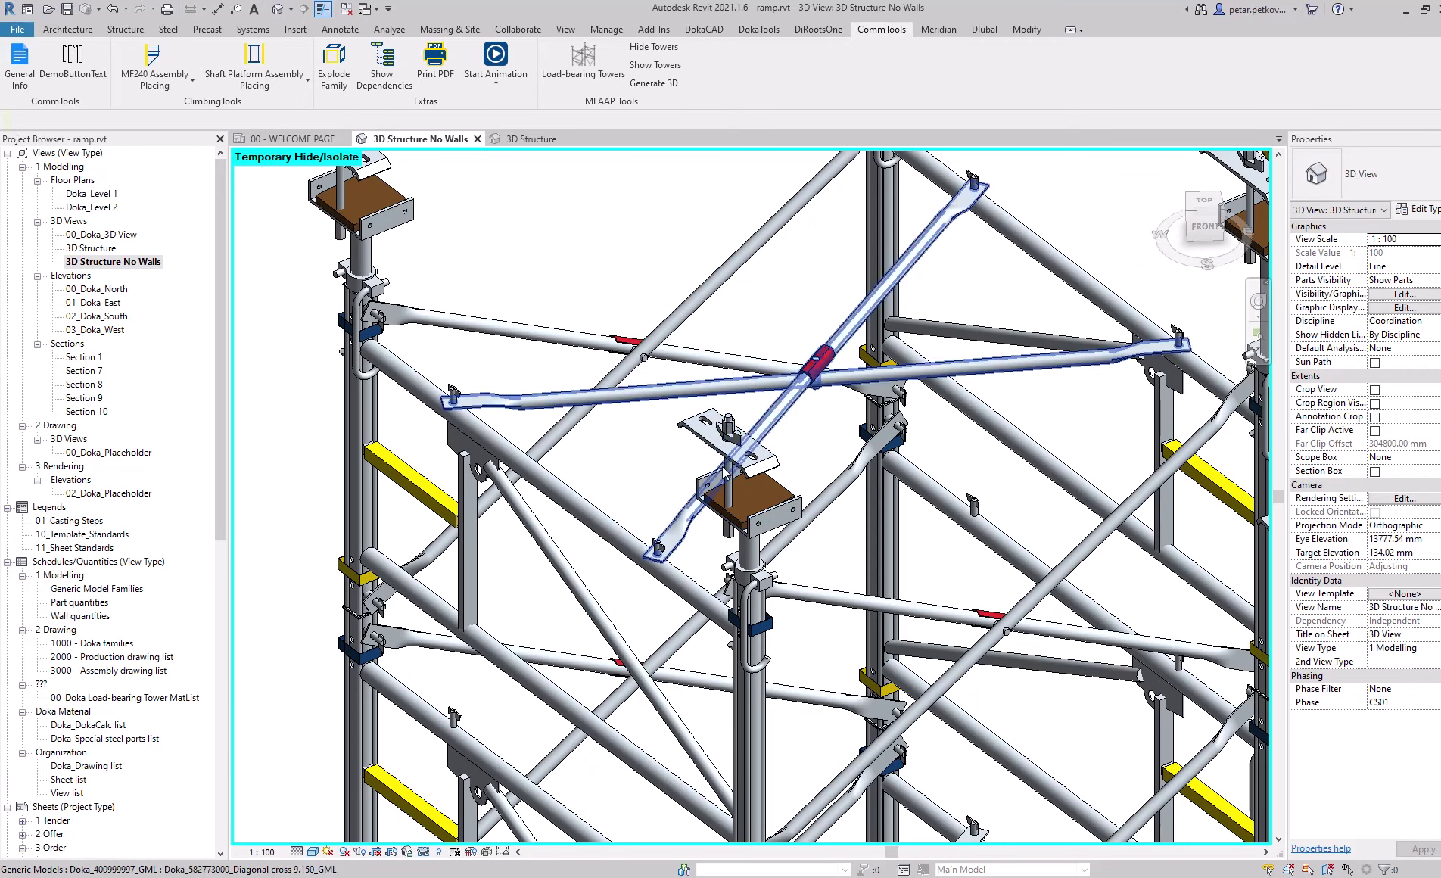
scroll(793, 458, down, 3)
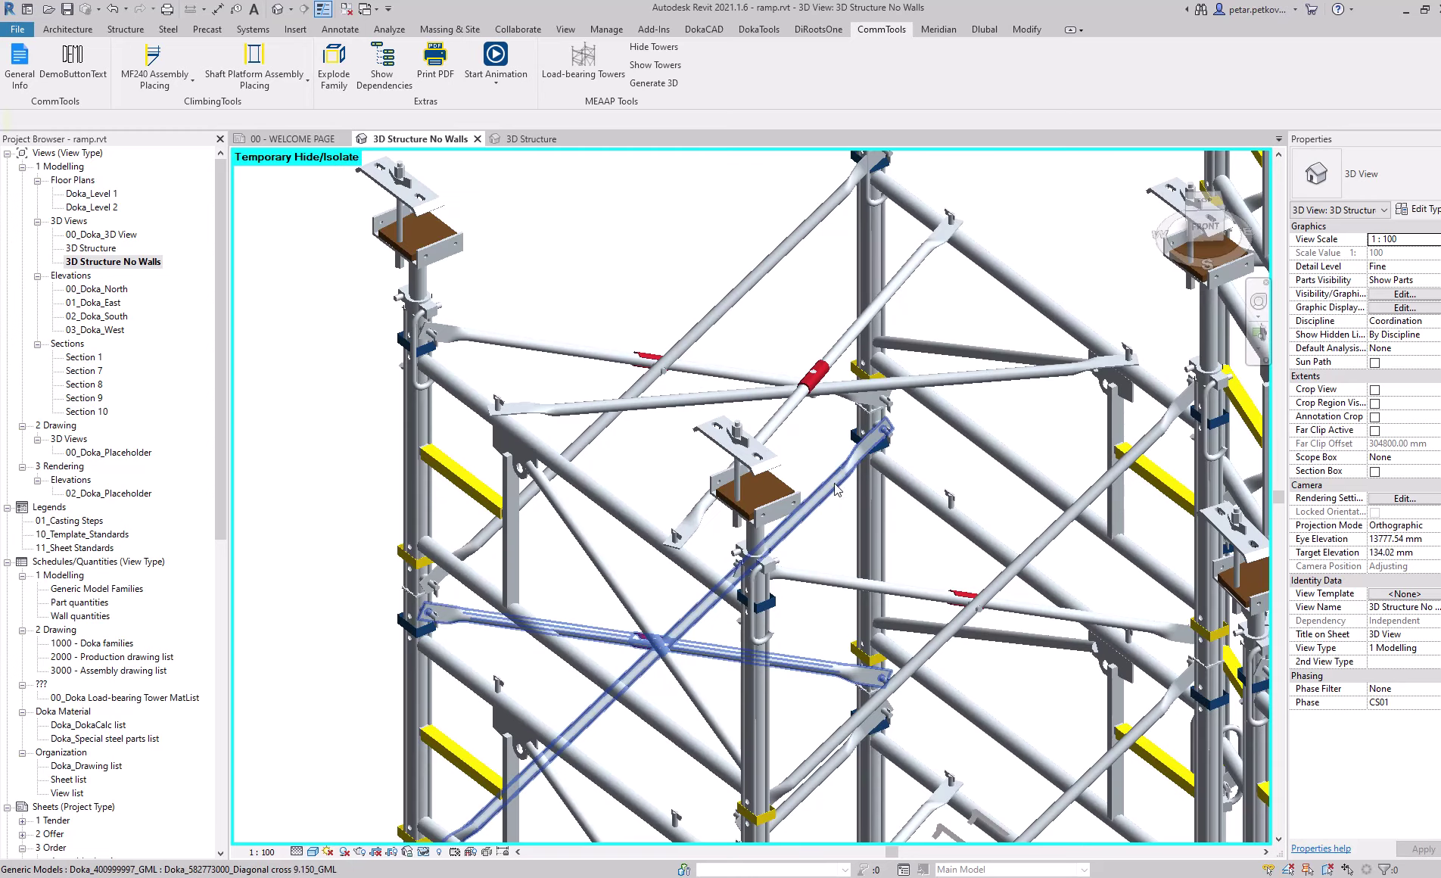
shift+middle_drag(794, 459, 907, 366)
scroll(620, 561, up, 2)
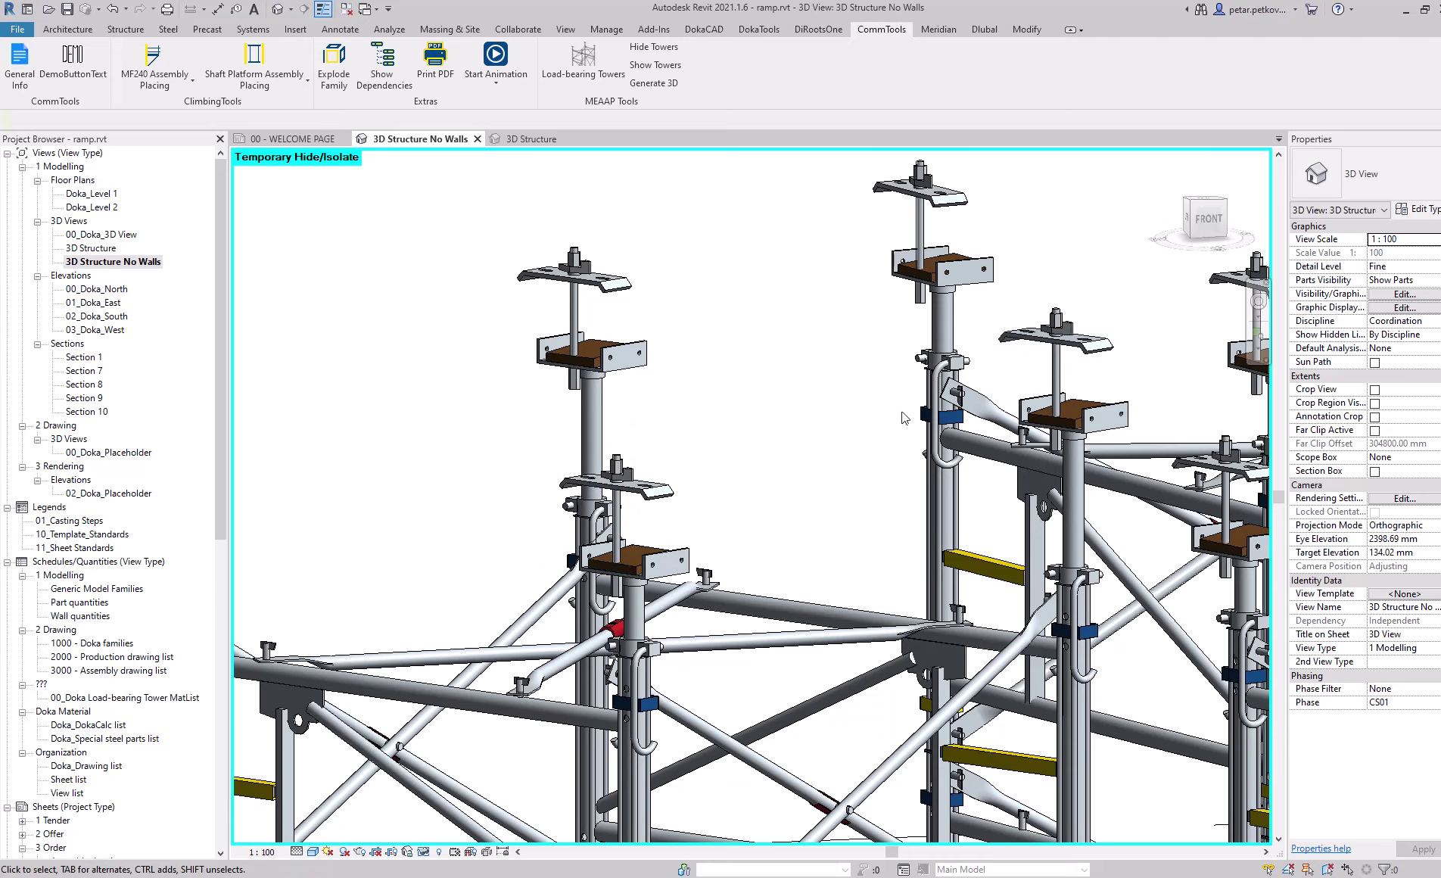
scroll(748, 509, down, 5)
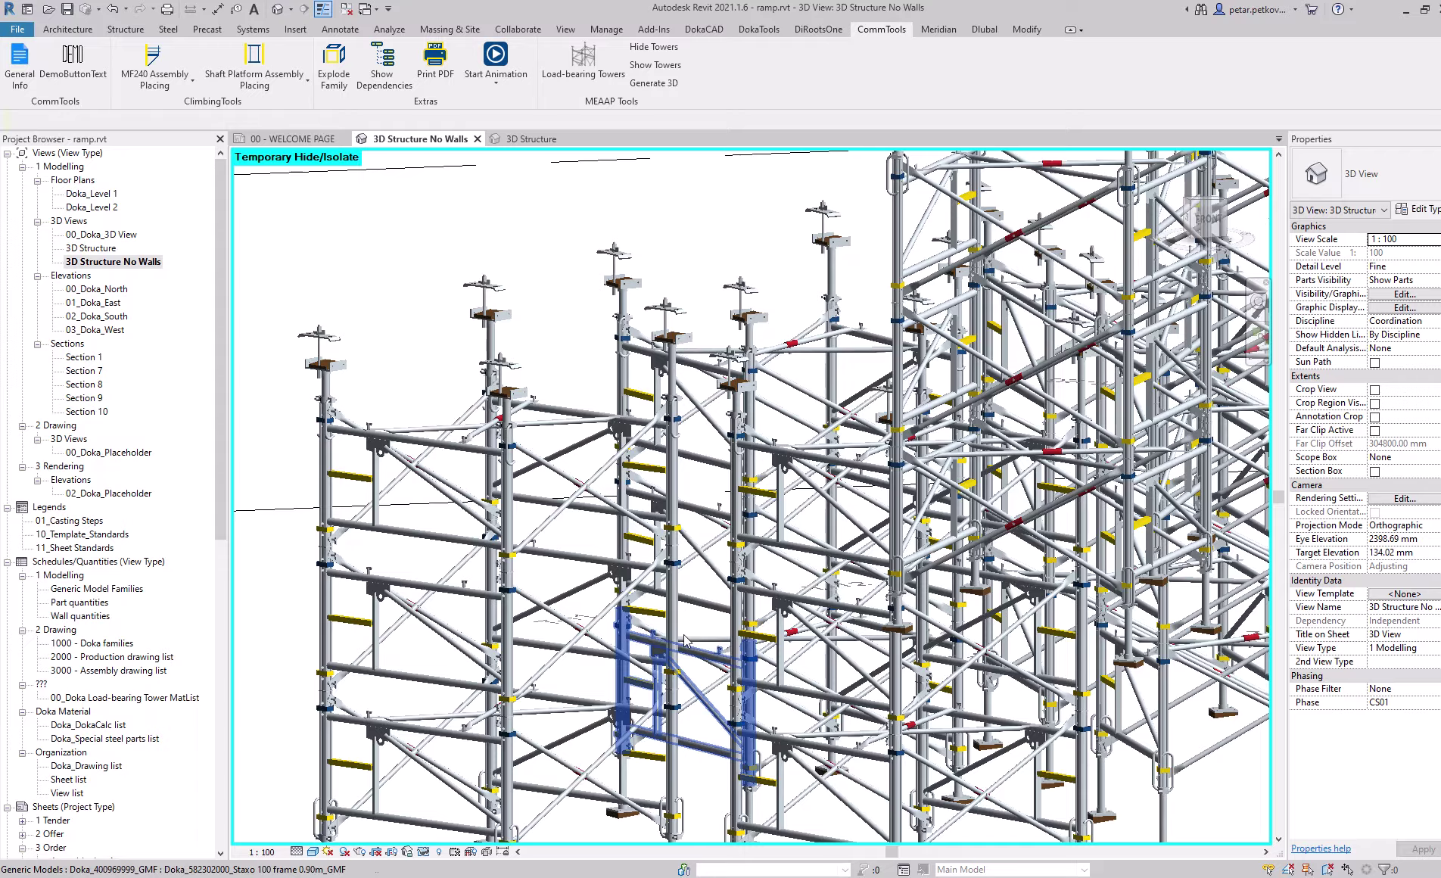
Step: Inspect the slope angles of the bottom wedges under towers T-11 and T-1, one leg after another
middle_drag(727, 817, 750, 589)
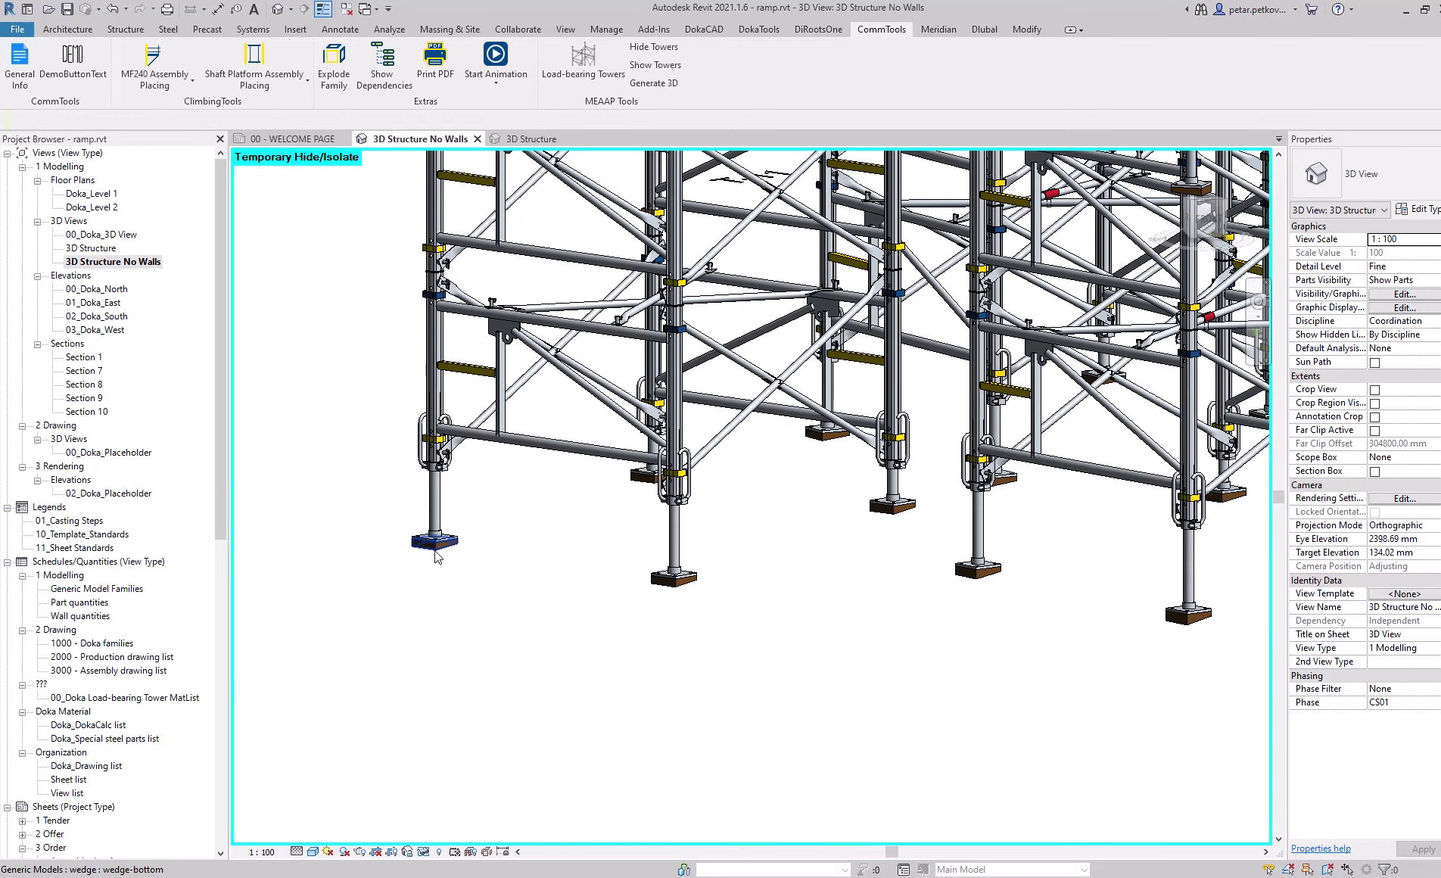
click(436, 556)
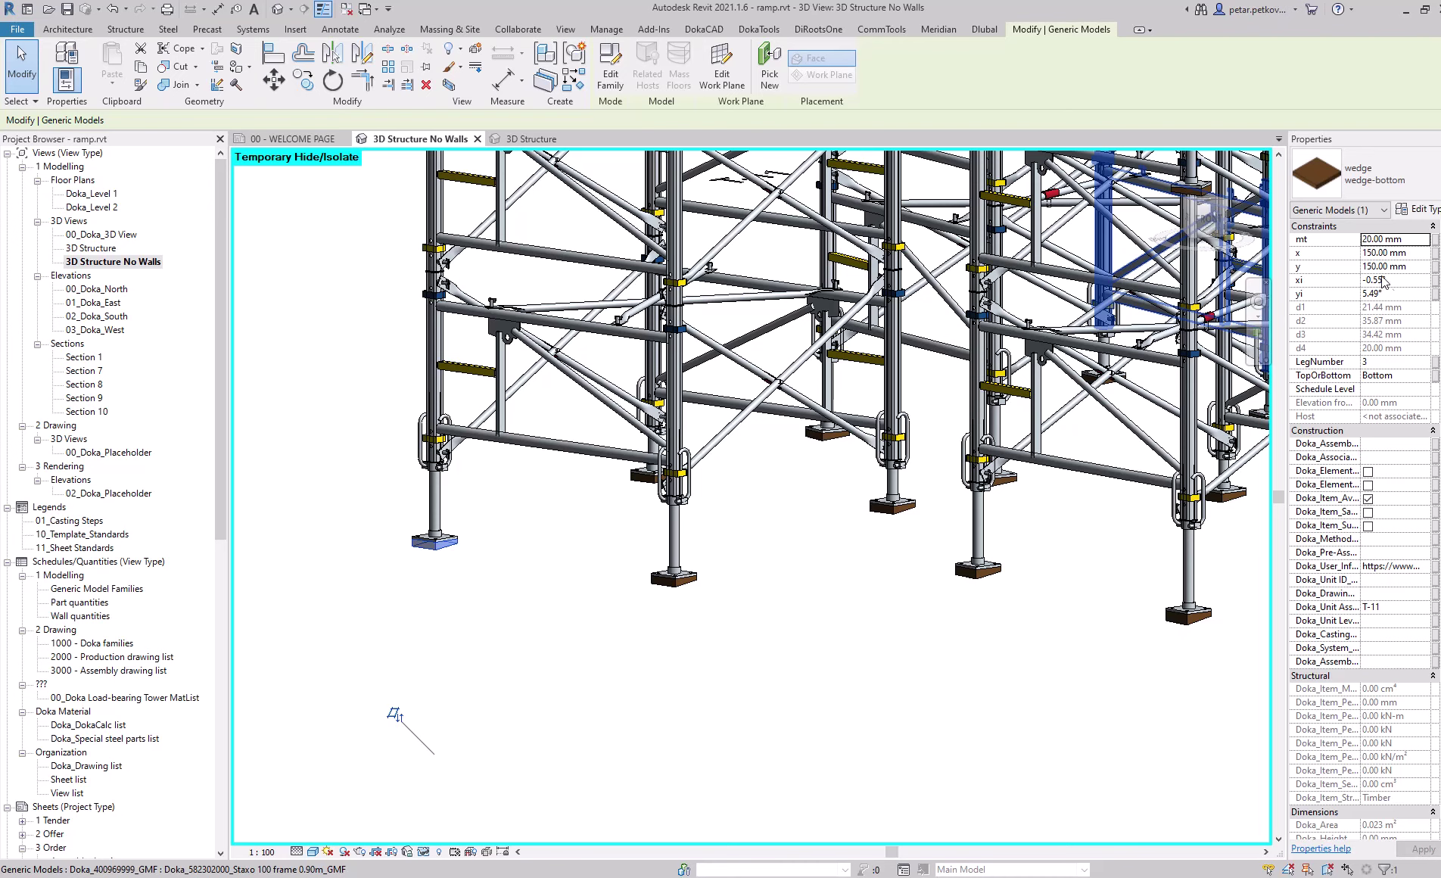
click(689, 613)
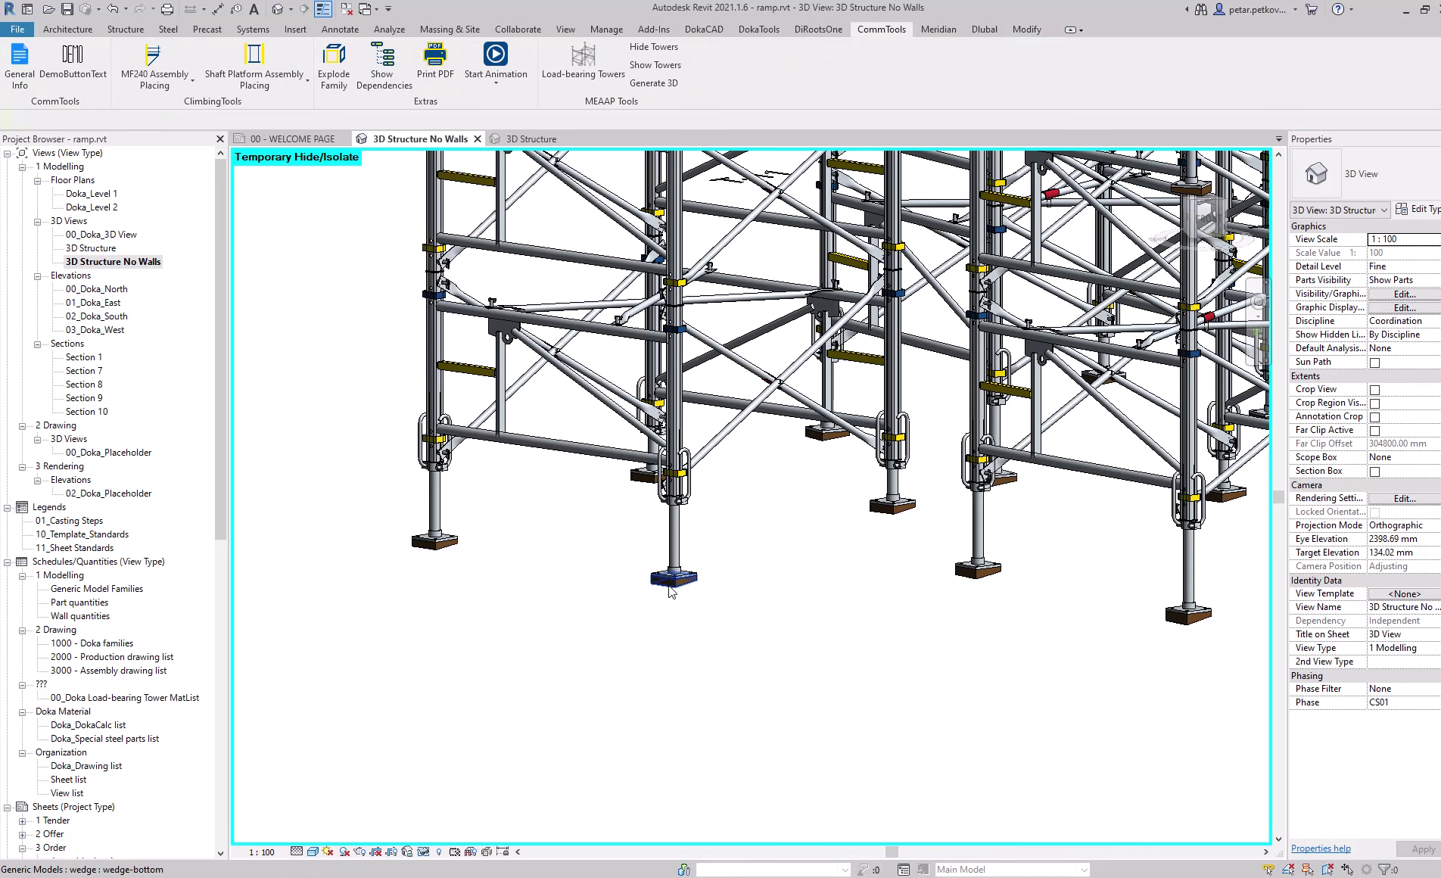
click(1240, 415)
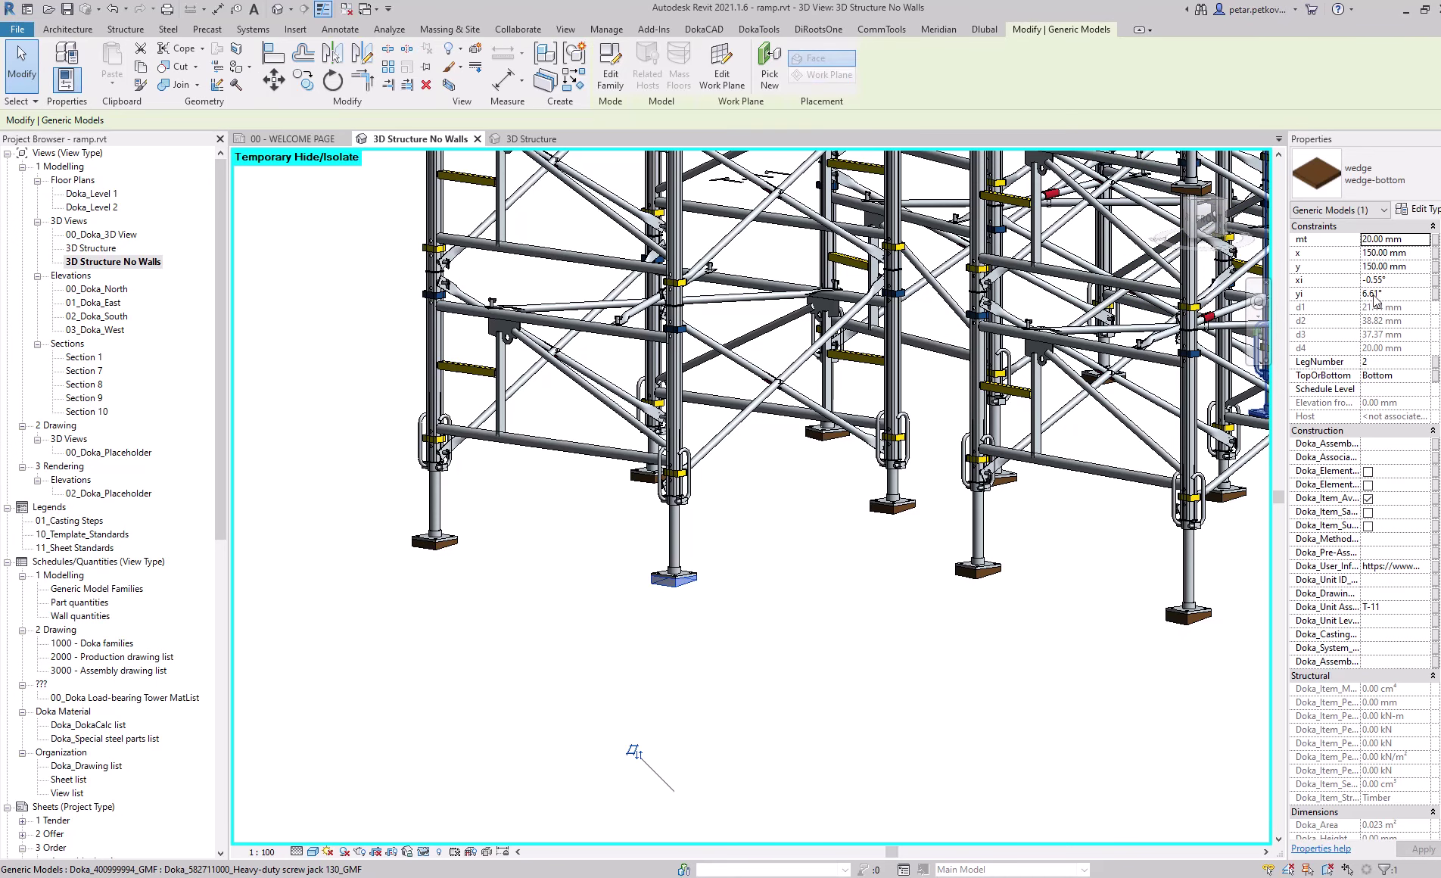
click(959, 633)
click(977, 569)
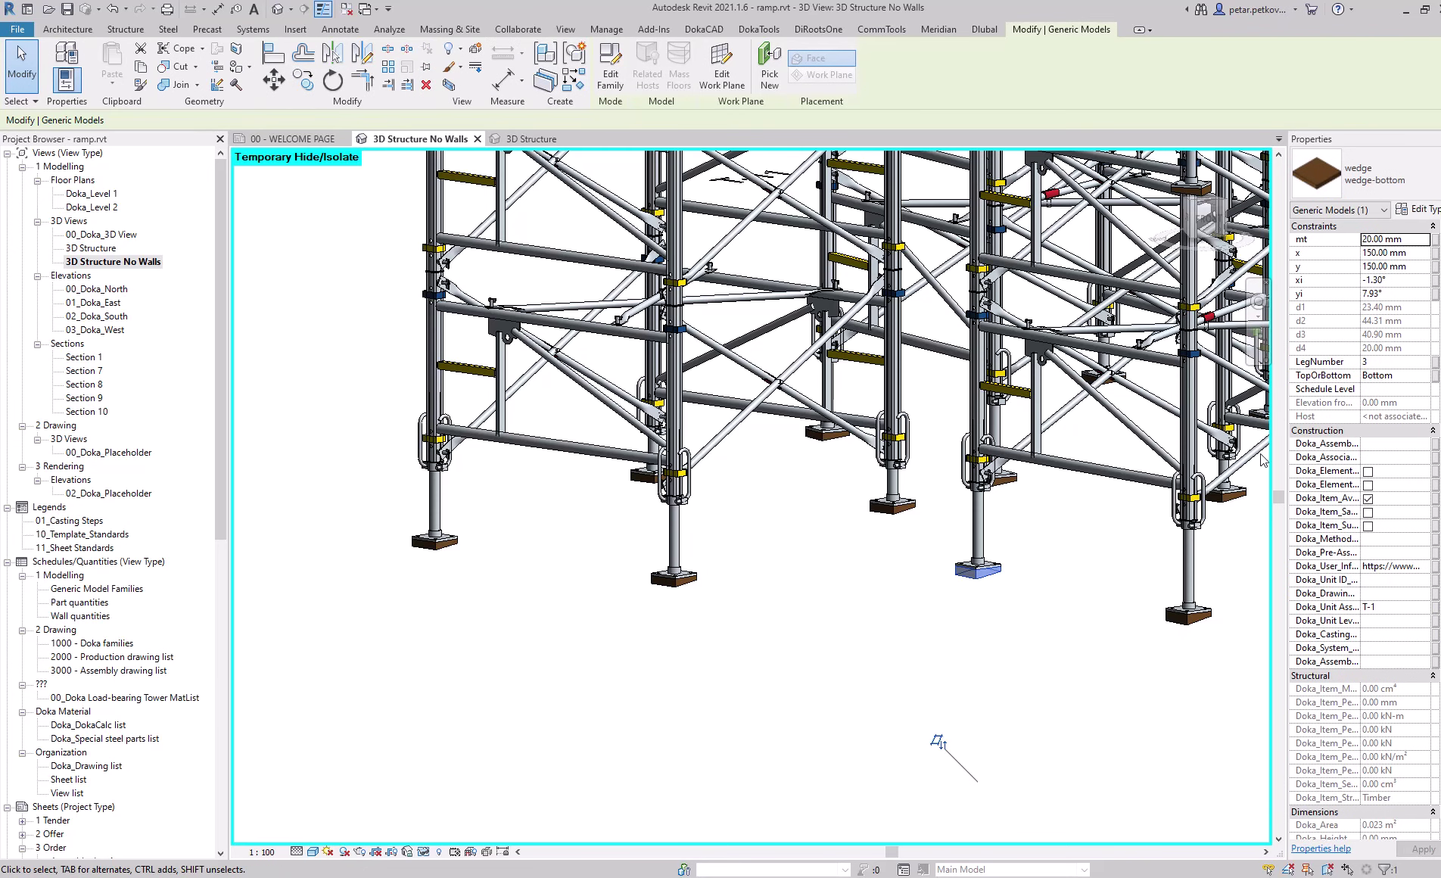
click(1076, 689)
click(1189, 619)
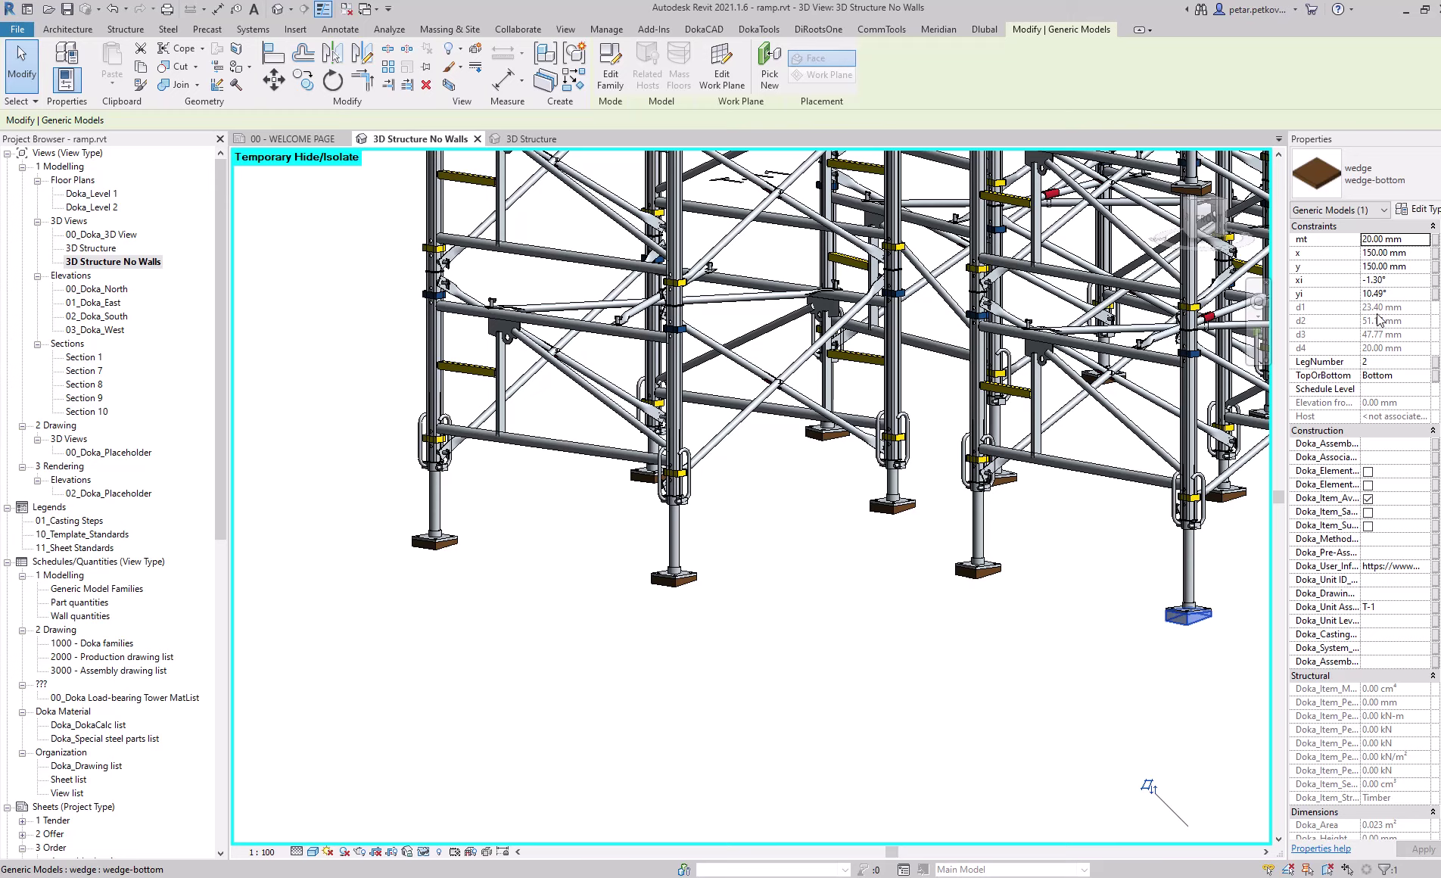
Step: Open the Doka_Level 1 floor plan and go to the section view cut through the rear legs of tower T-2
scroll(1107, 750, down, 3)
shift+middle_drag(1107, 750, 880, 742)
scroll(881, 742, down, 5)
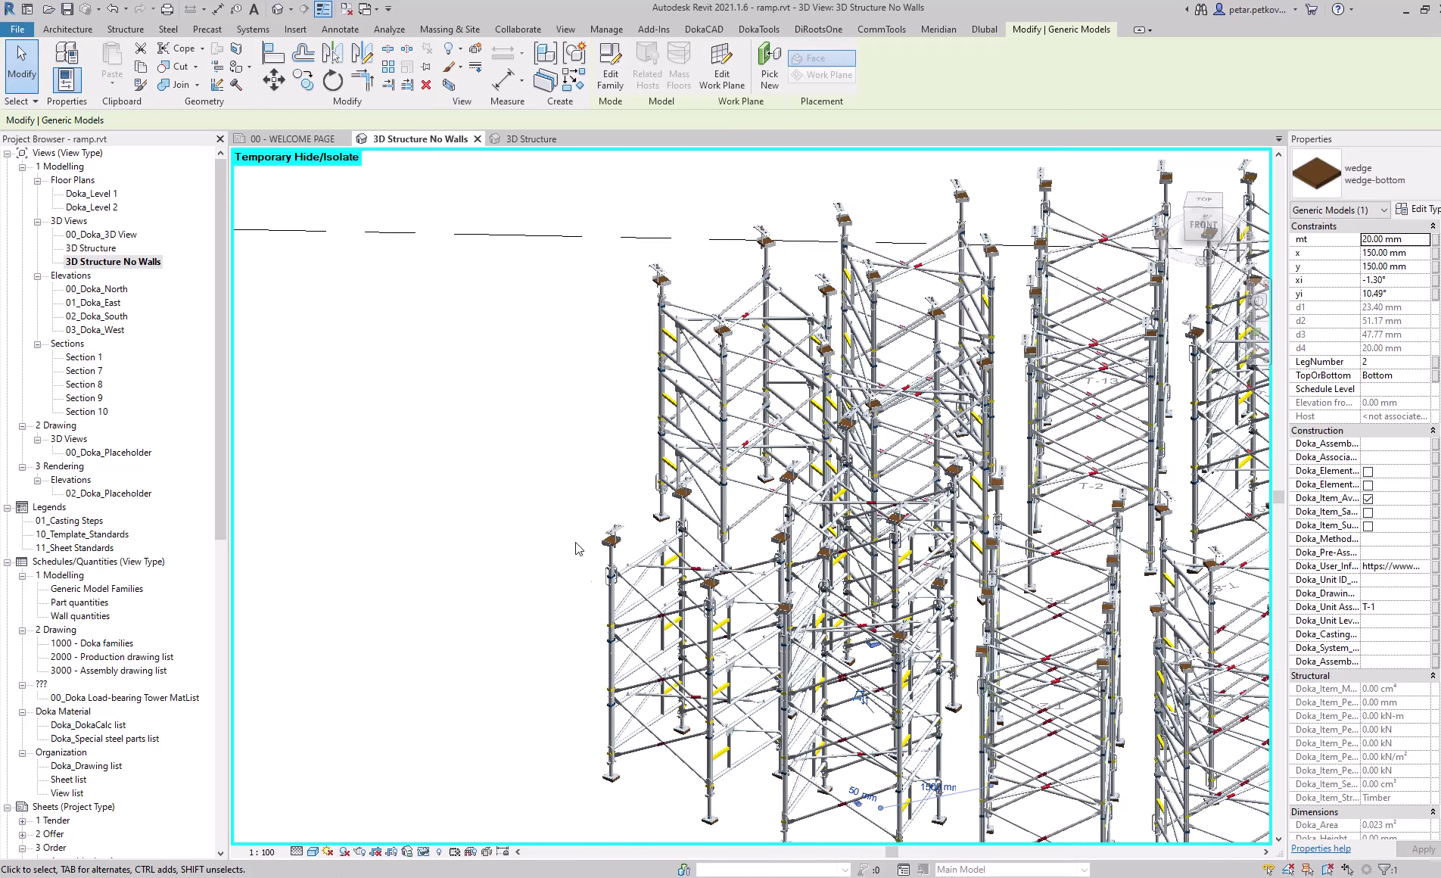
shift+middle_drag(576, 542, 573, 640)
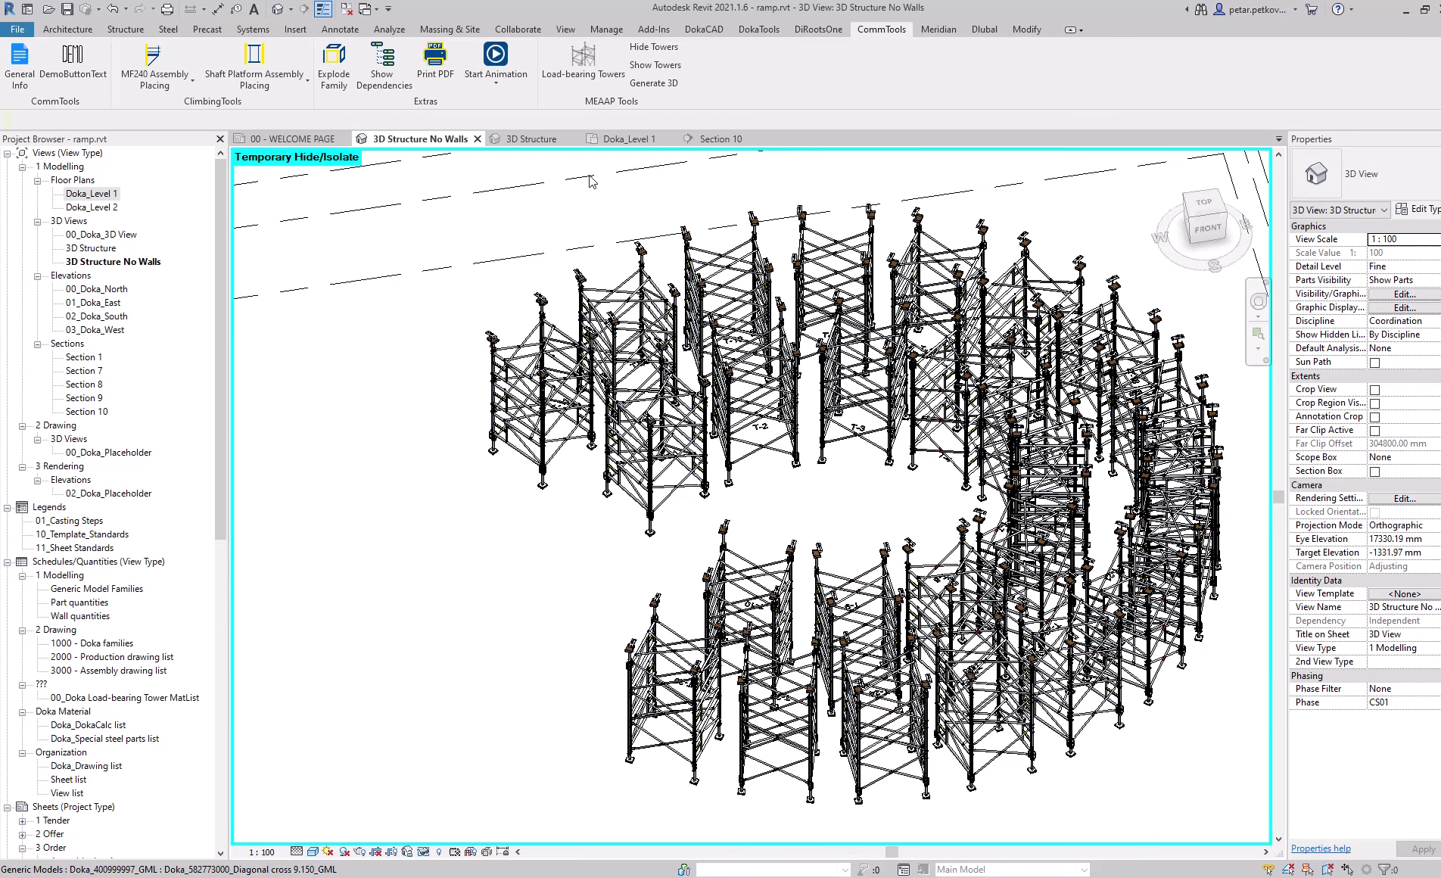
double_click(89, 194)
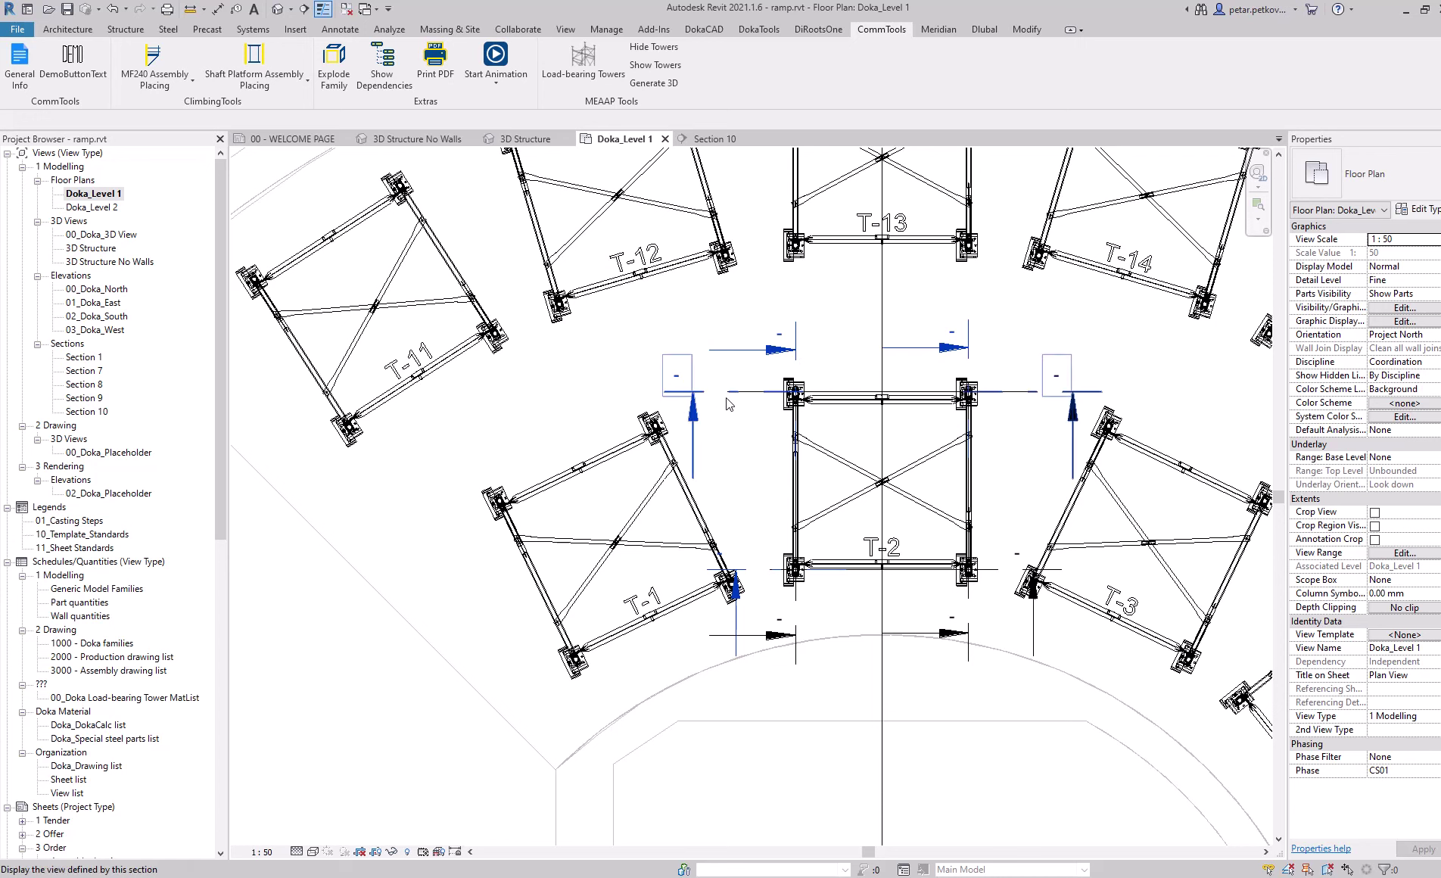
right_click(665, 392)
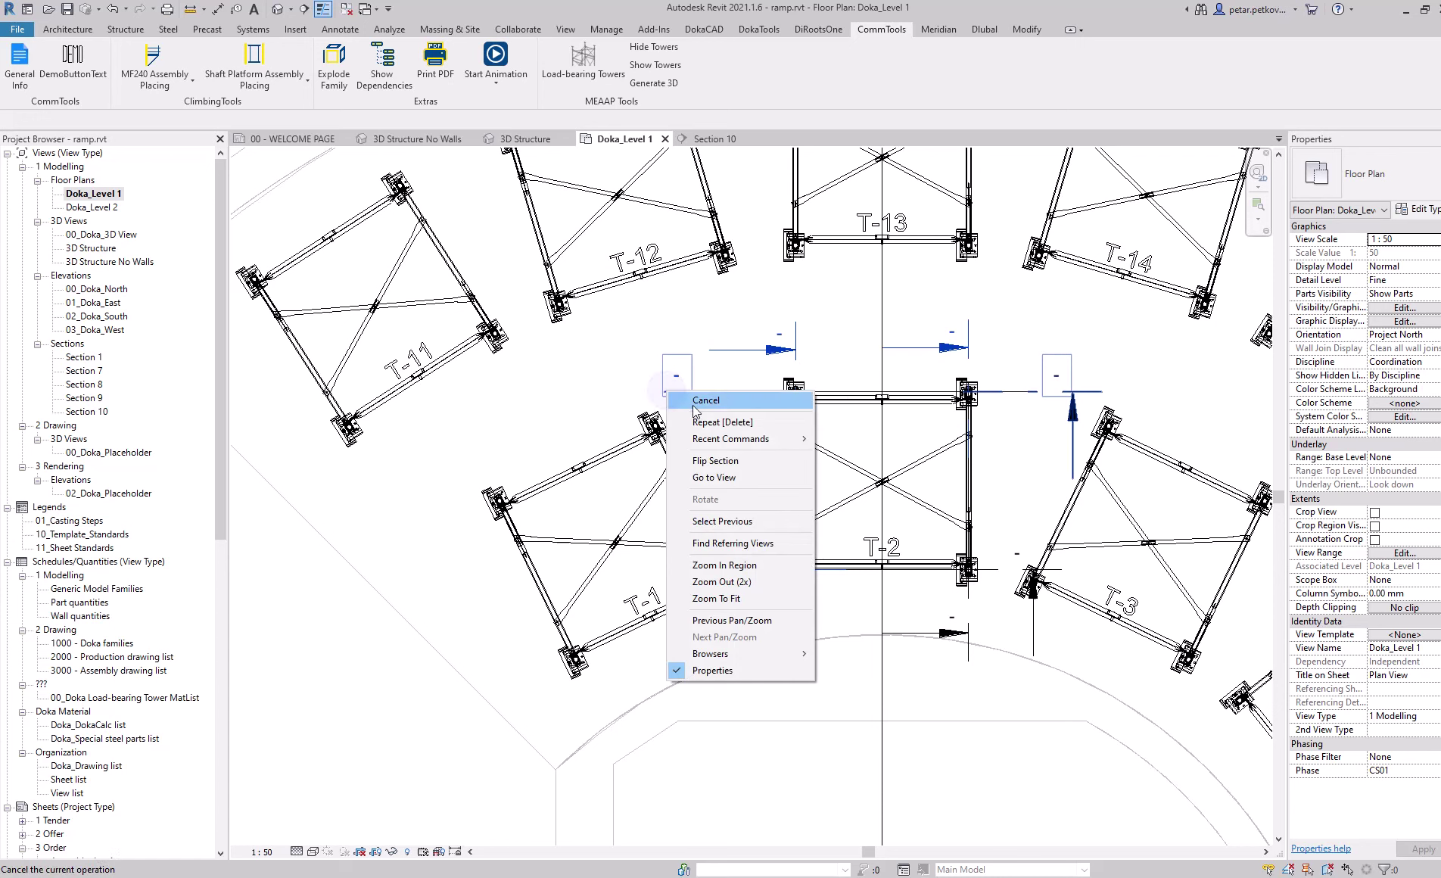
click(710, 478)
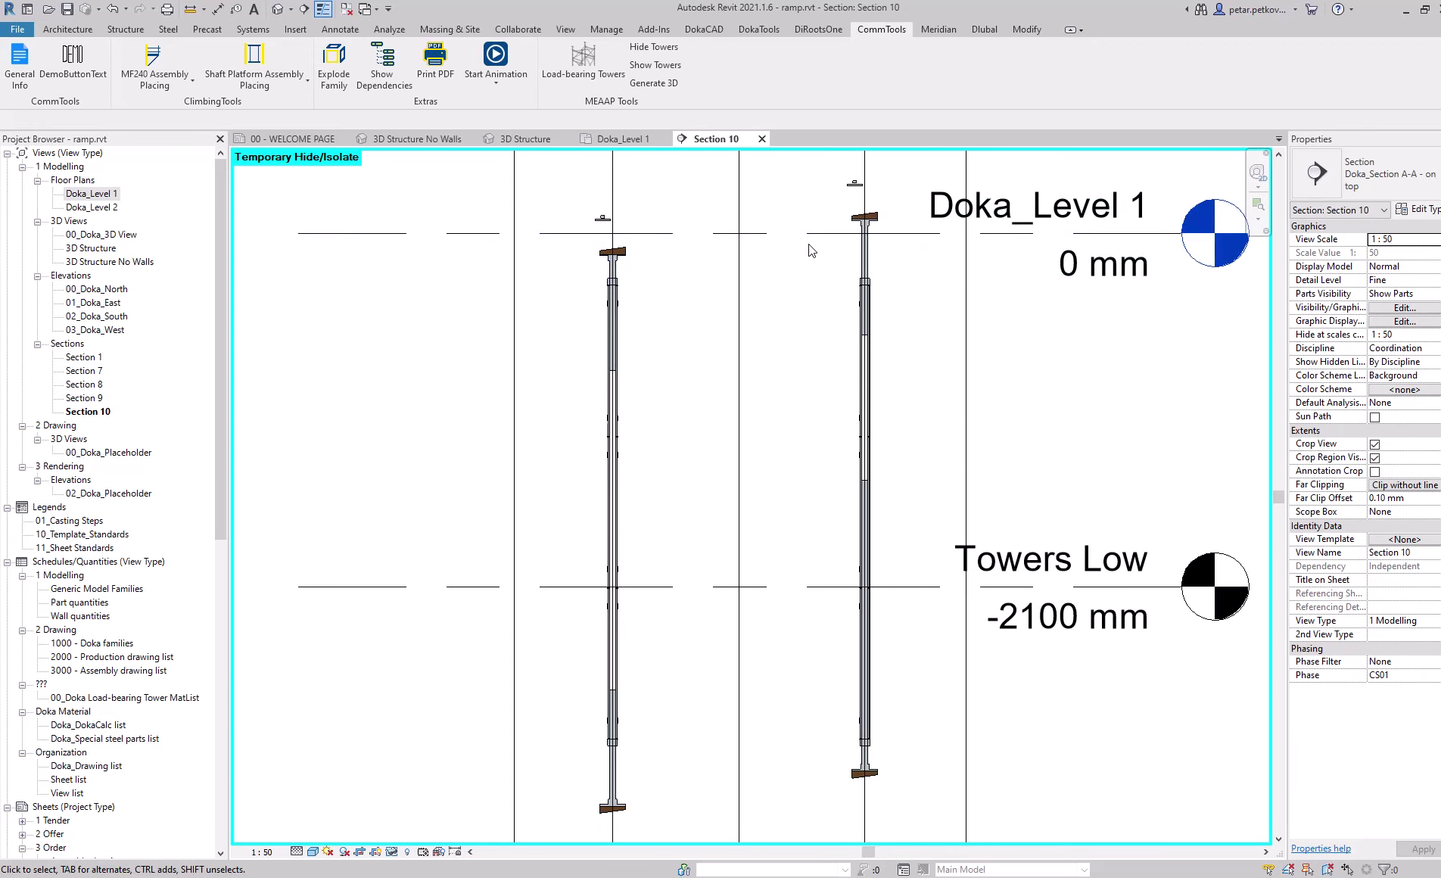
Step: Draw a reference plane from the outer corner of one top wedge to the outer corner of the other in tower T-2's section
scroll(754, 444, up, 4)
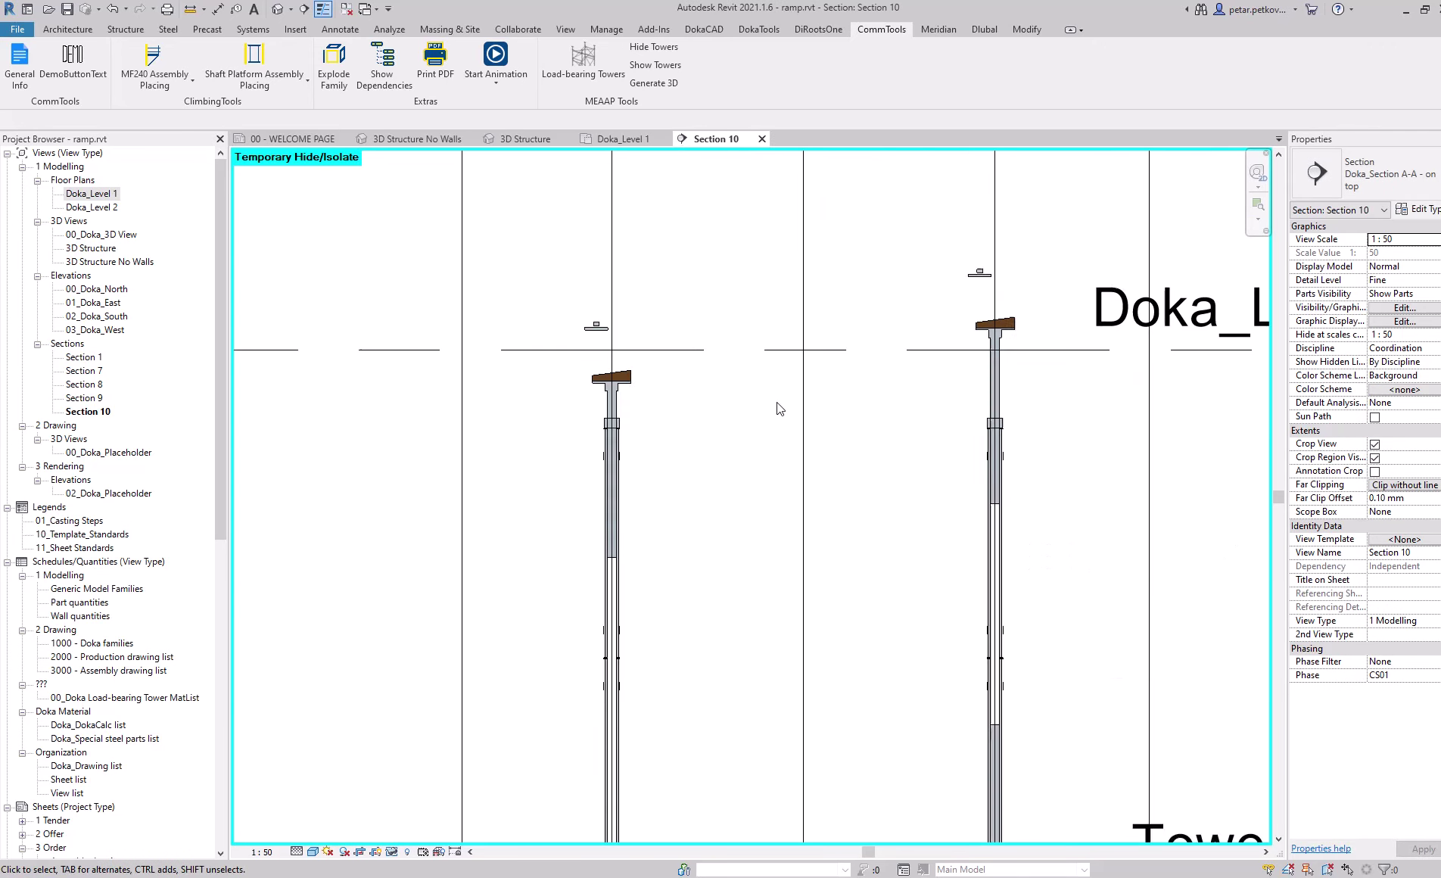
middle_drag(776, 405, 732, 589)
key(r)
key(p)
scroll(592, 546, up, 2)
click(512, 569)
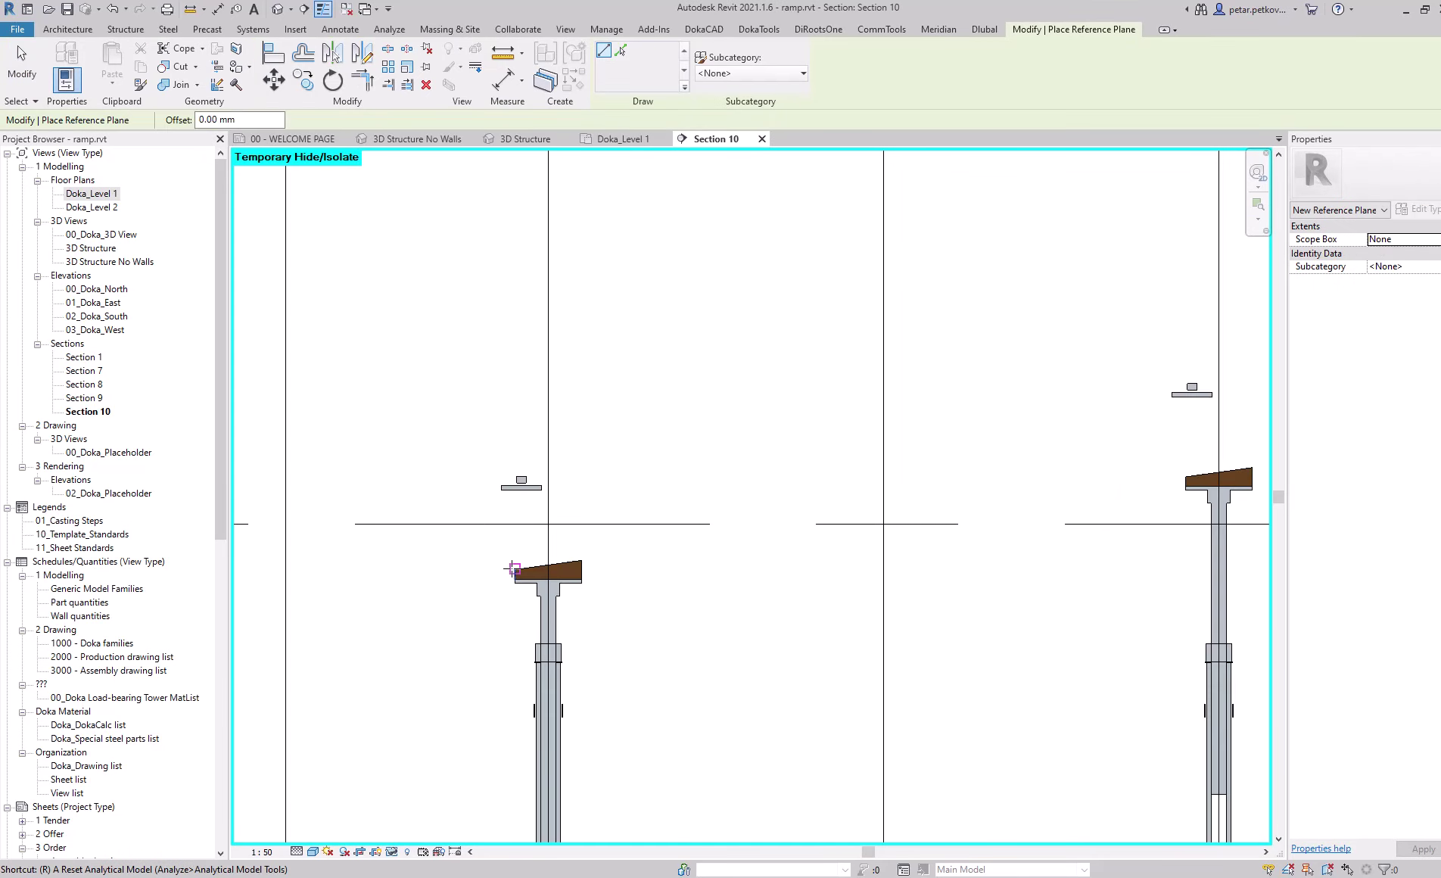
middle_drag(855, 445, 695, 471)
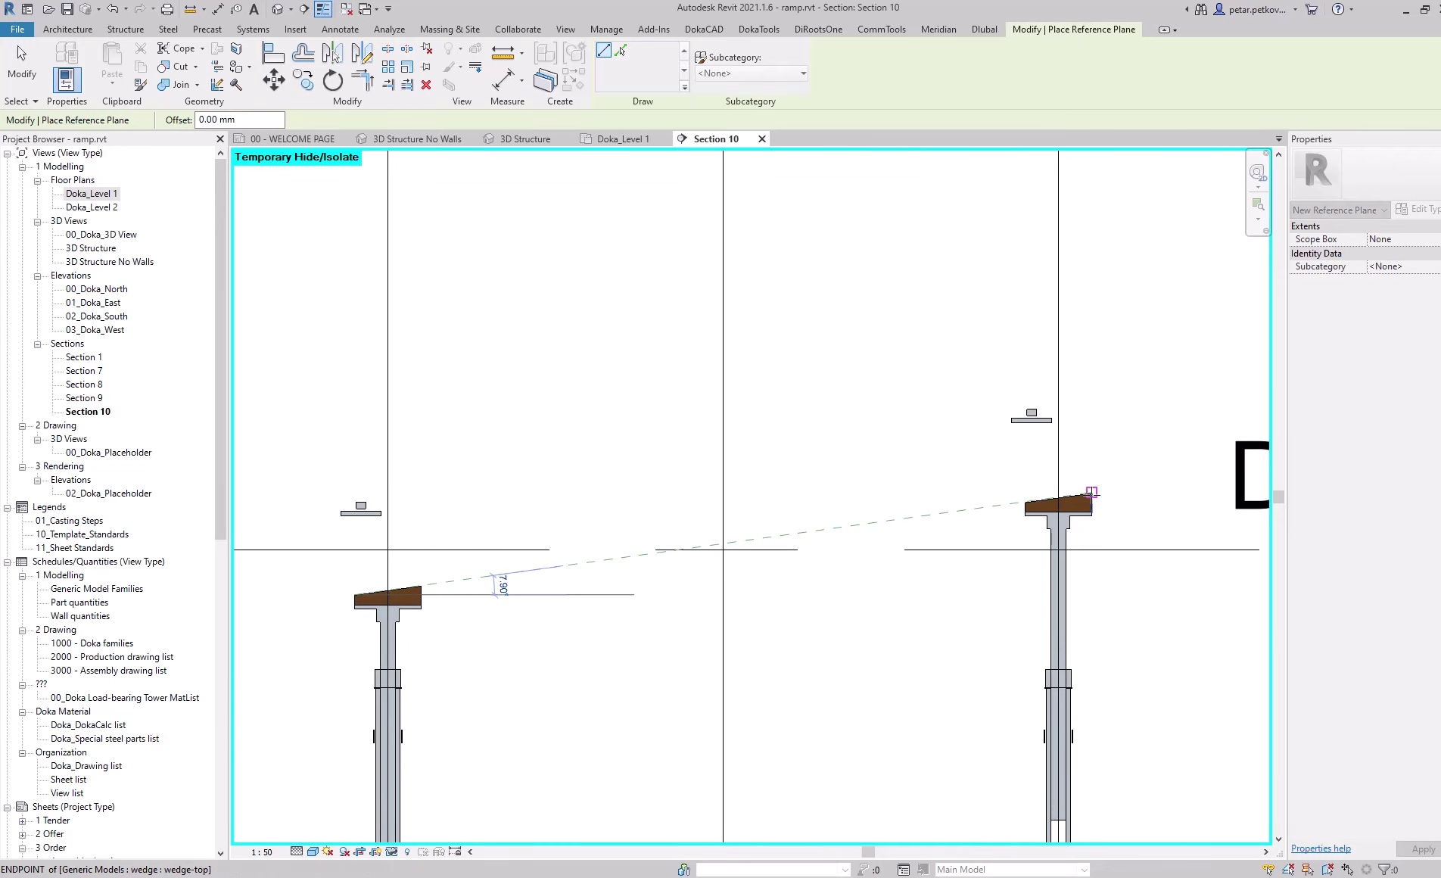
click(1092, 493)
Step: Draw a second reference plane along the undersides of the two bottom wedges, from outer corner to outer corner, and end the command
scroll(924, 598, down, 3)
scroll(736, 695, up, 1)
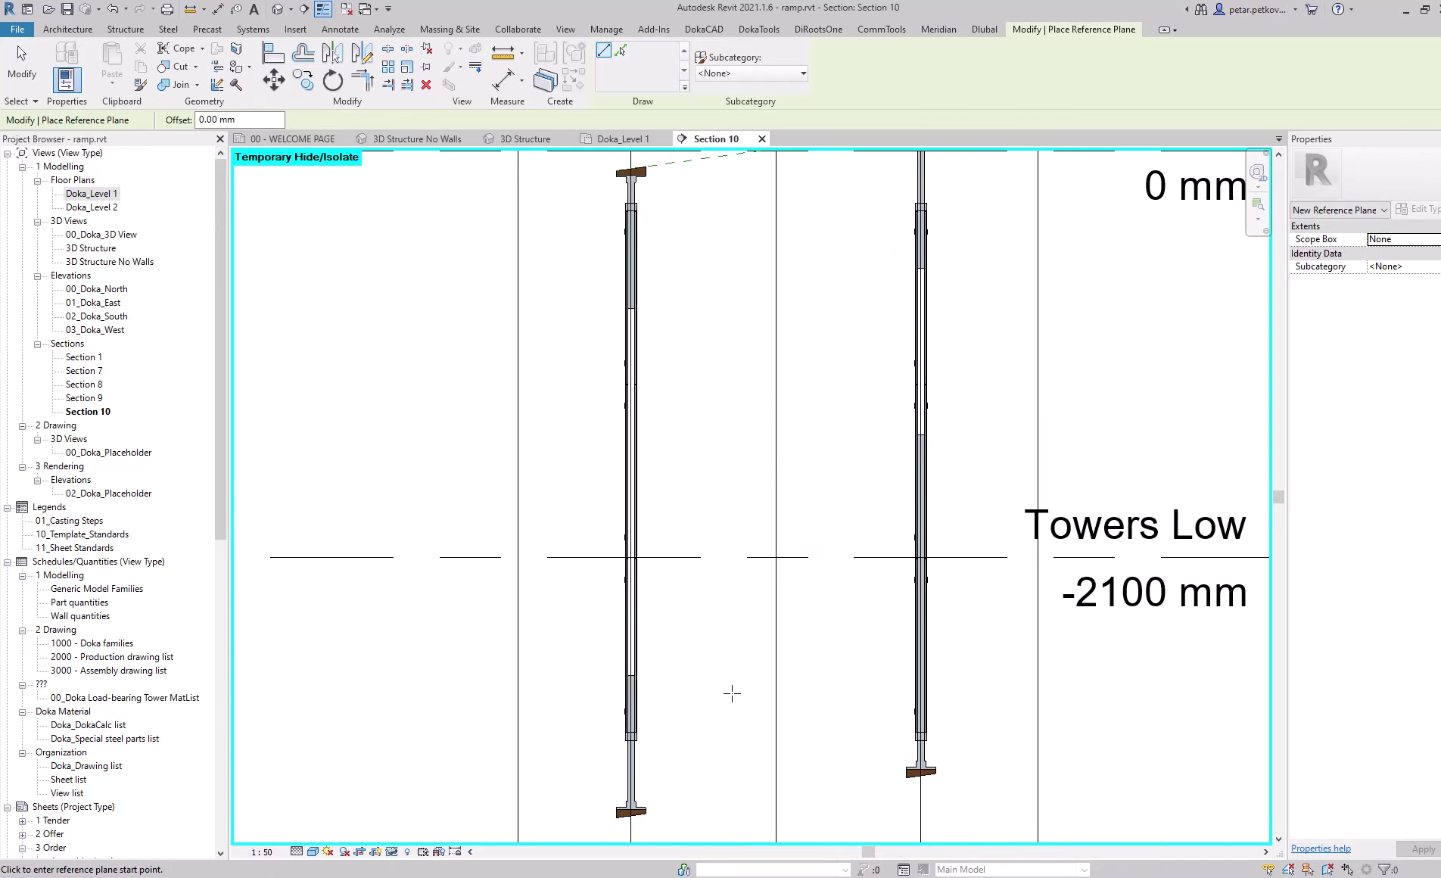
scroll(757, 470, down, 1)
scroll(530, 691, up, 2)
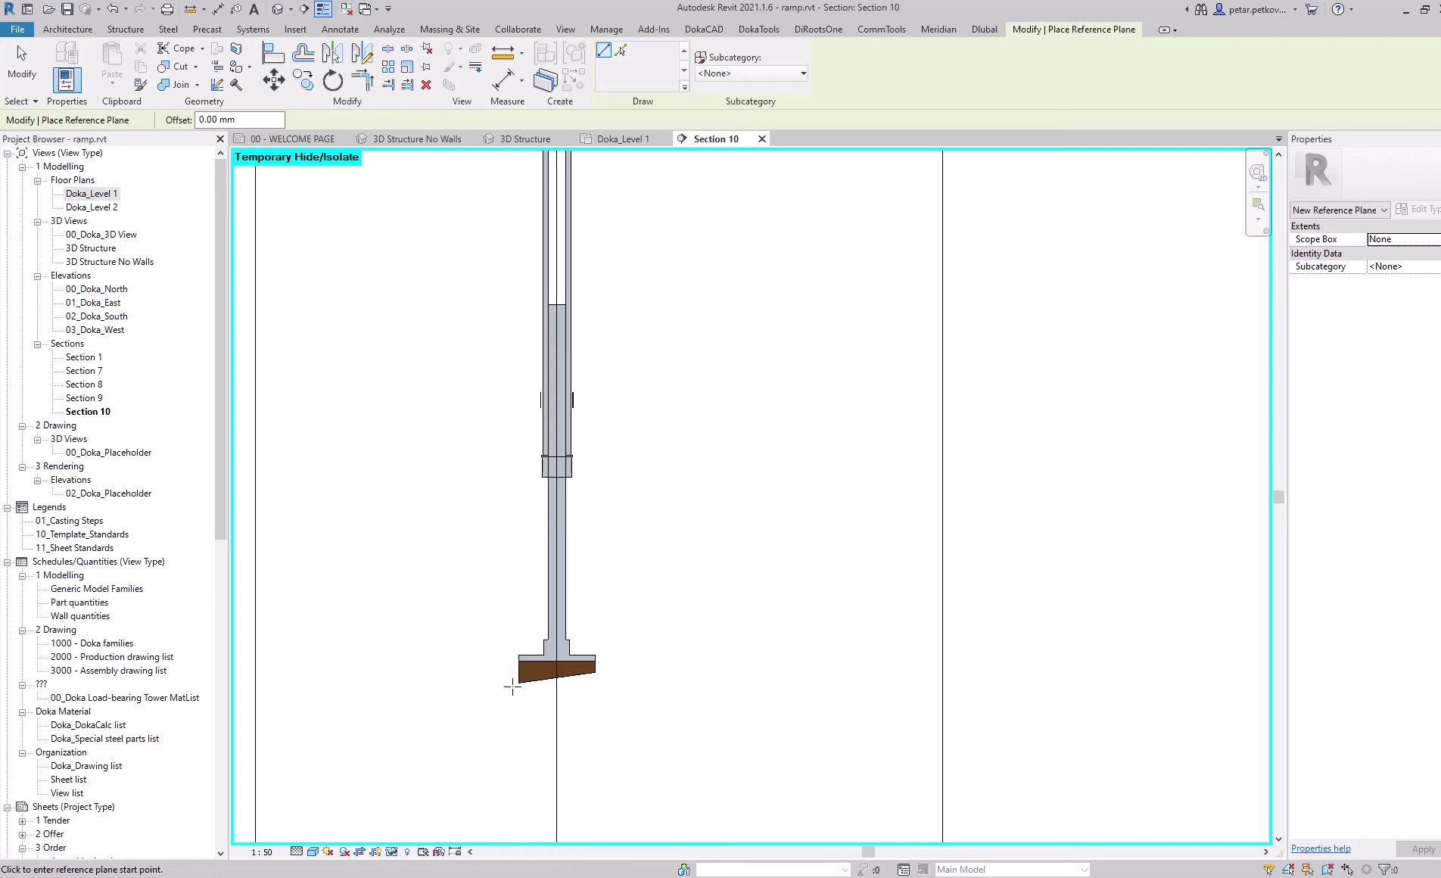
click(519, 681)
middle_drag(303, 683, 644, 589)
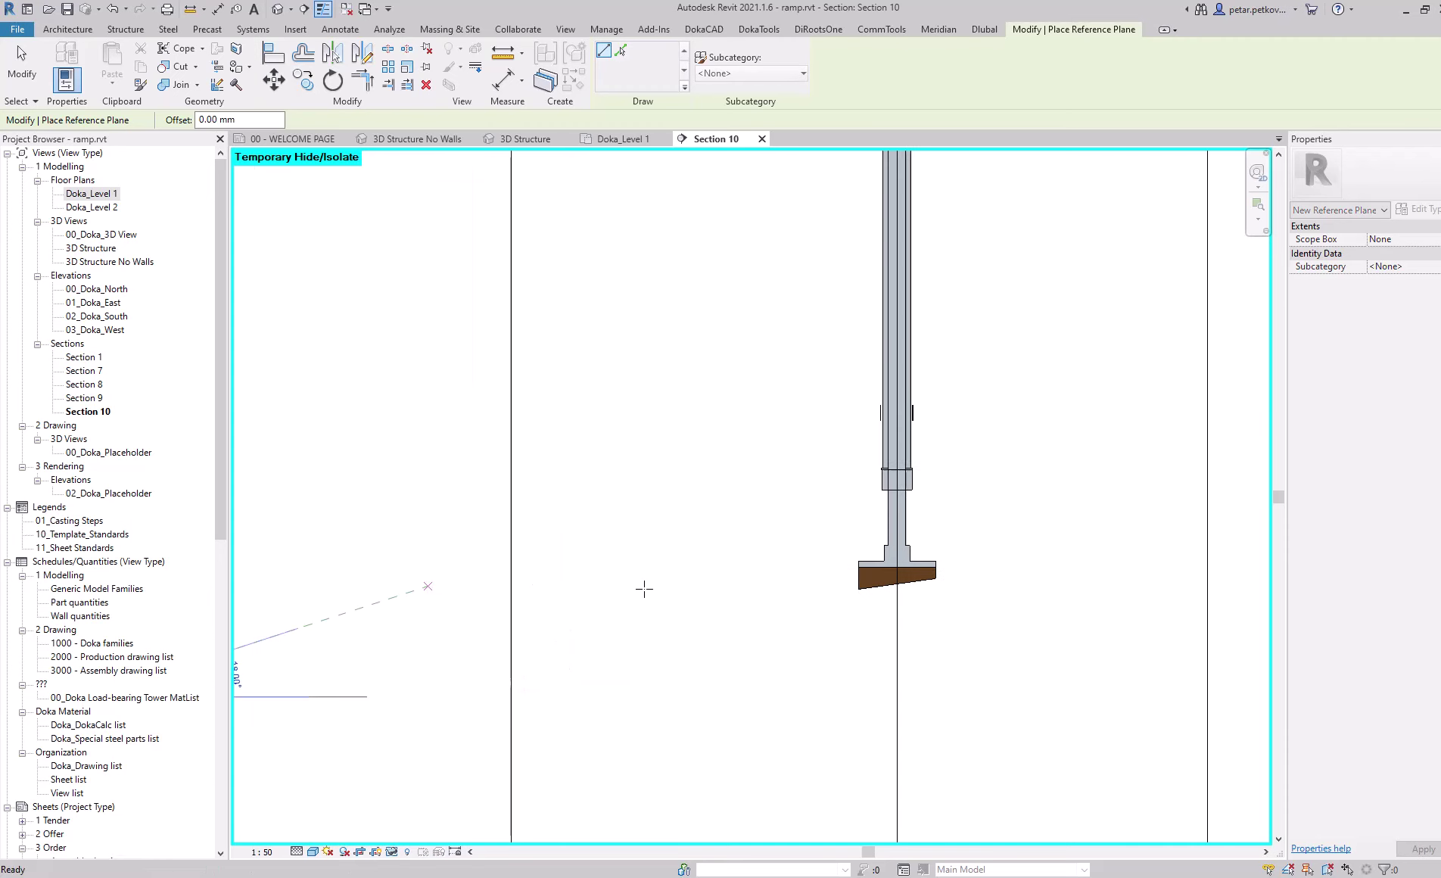
click(938, 578)
key(Escape)
key(Escape)
scroll(705, 421, down, 4)
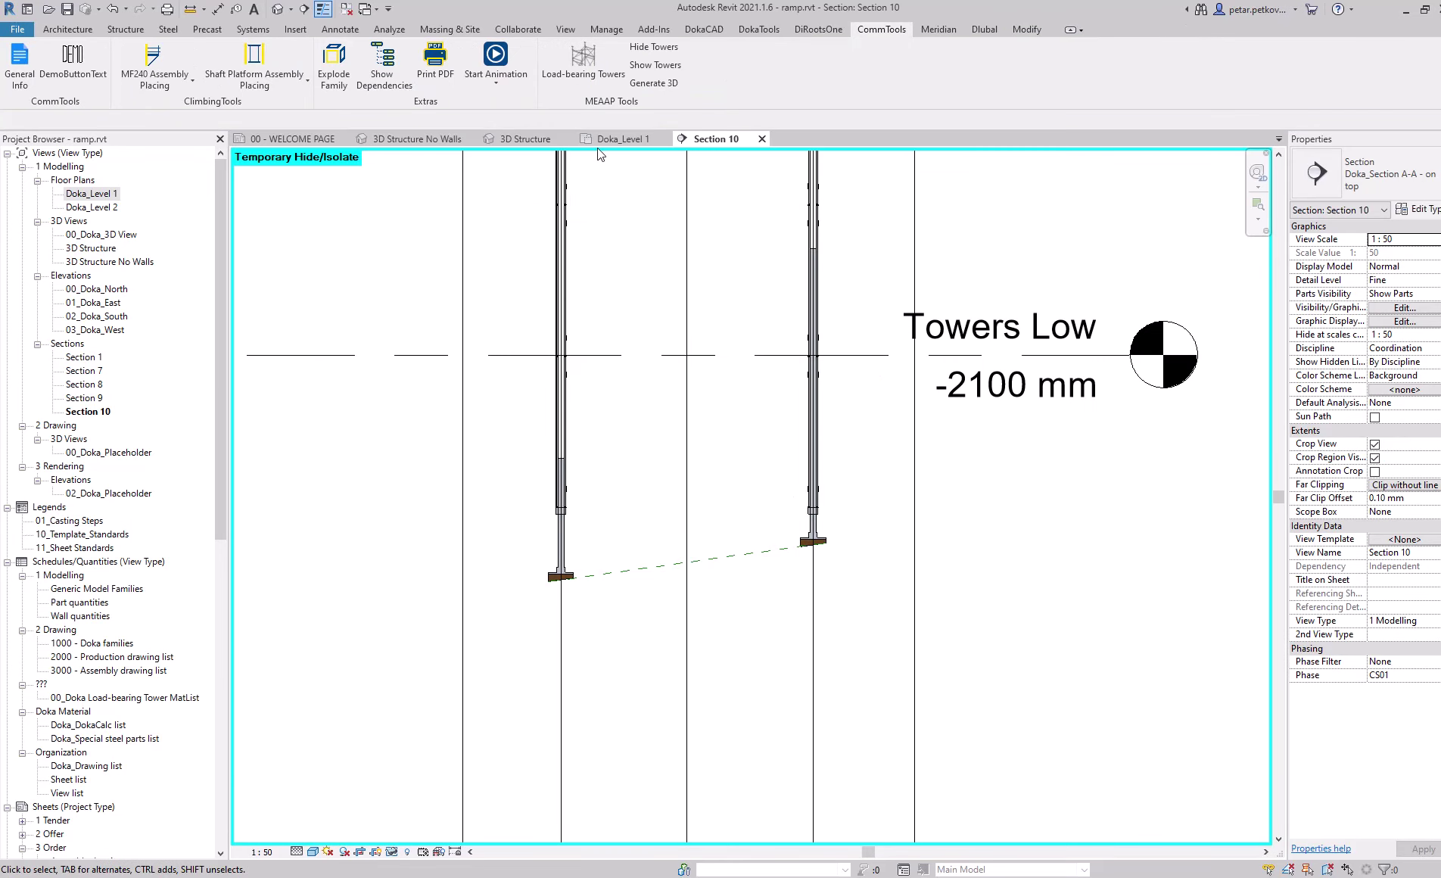
Step: From the Doka_Level 1 plan, go to tower T-2's crosswise Section 8, examine its bottom wedges against the ramp, and close the section
click(612, 139)
scroll(860, 295, up, 2)
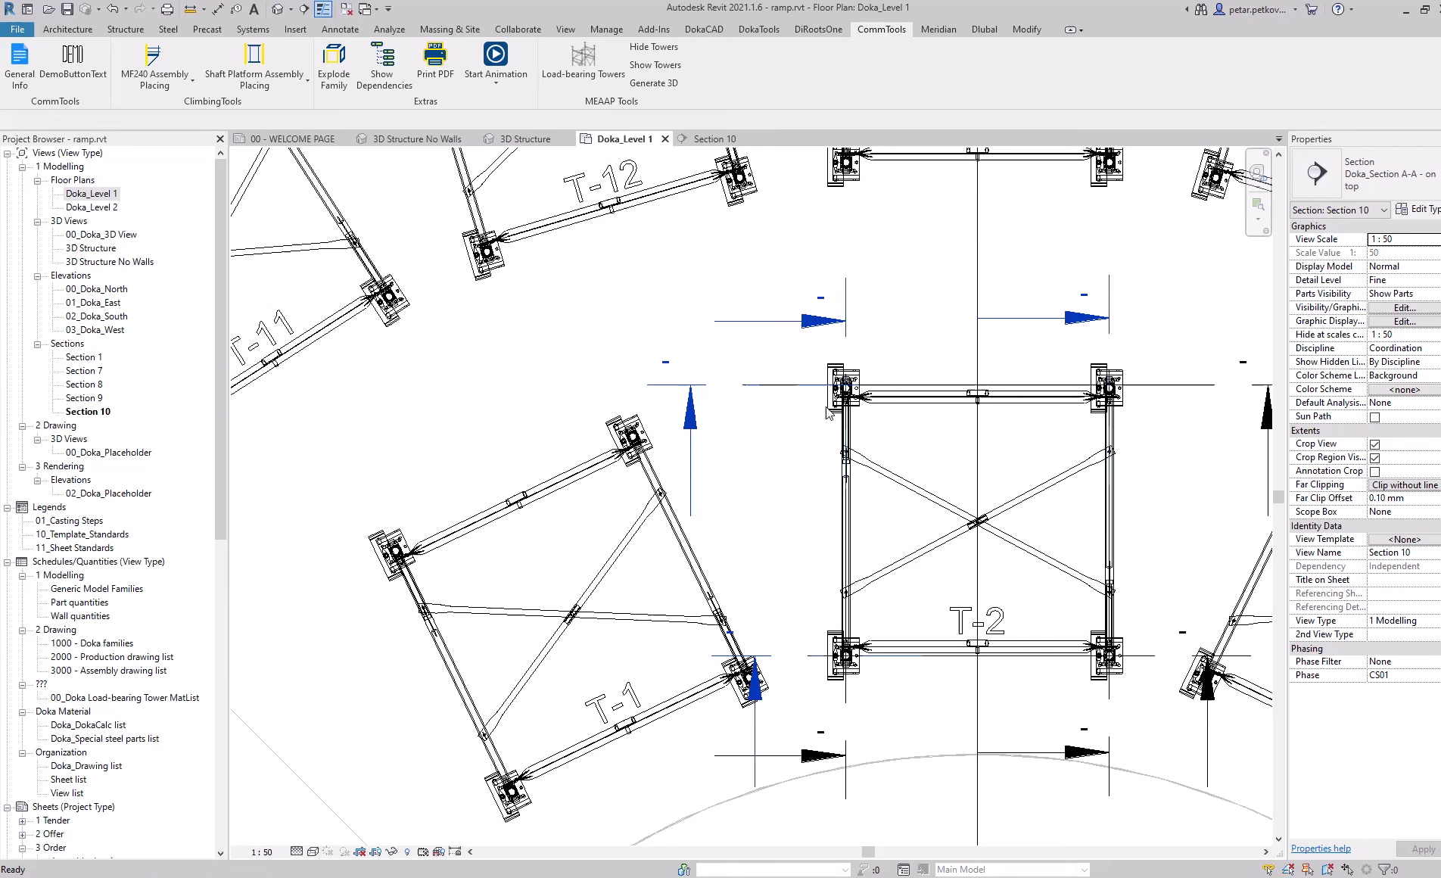
right_click(849, 297)
click(883, 380)
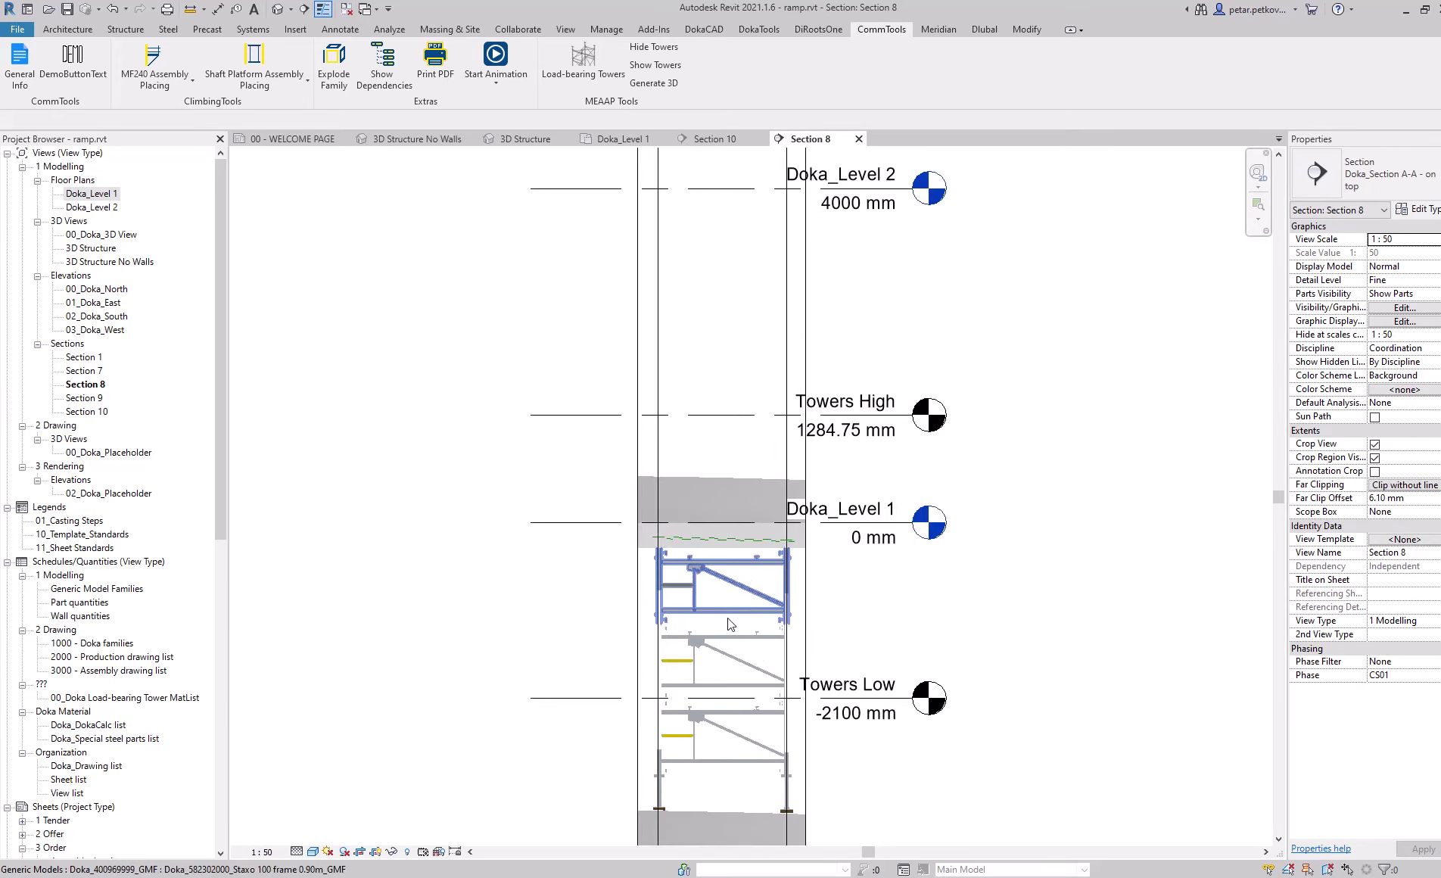
scroll(719, 628, up, 5)
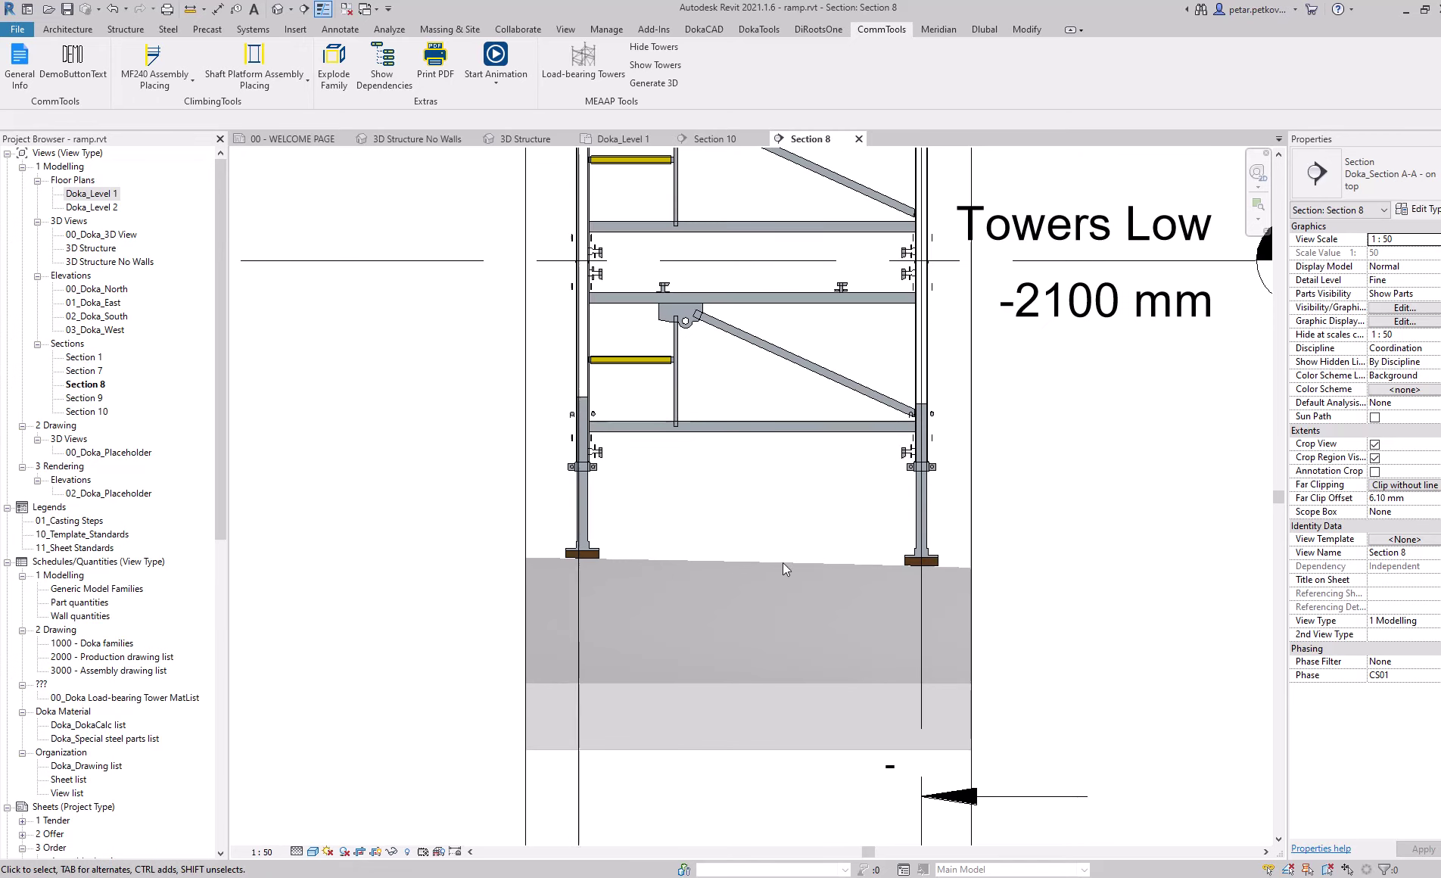
click(858, 139)
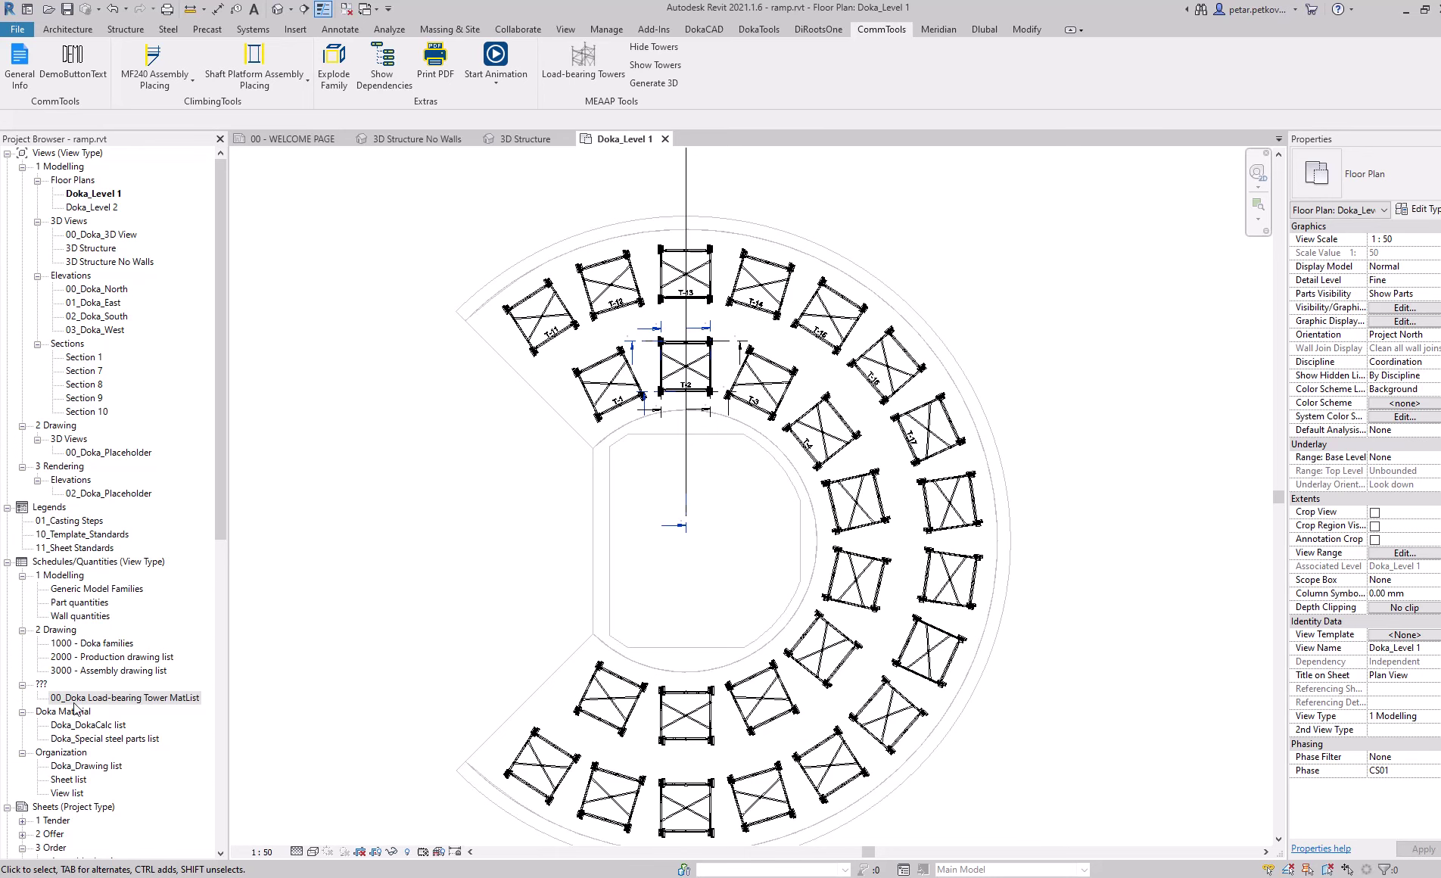
Step: Review the 00_Doka Load-bearing Tower MatList schedule from tower T-1 to T-26, then close it
double_click(130, 698)
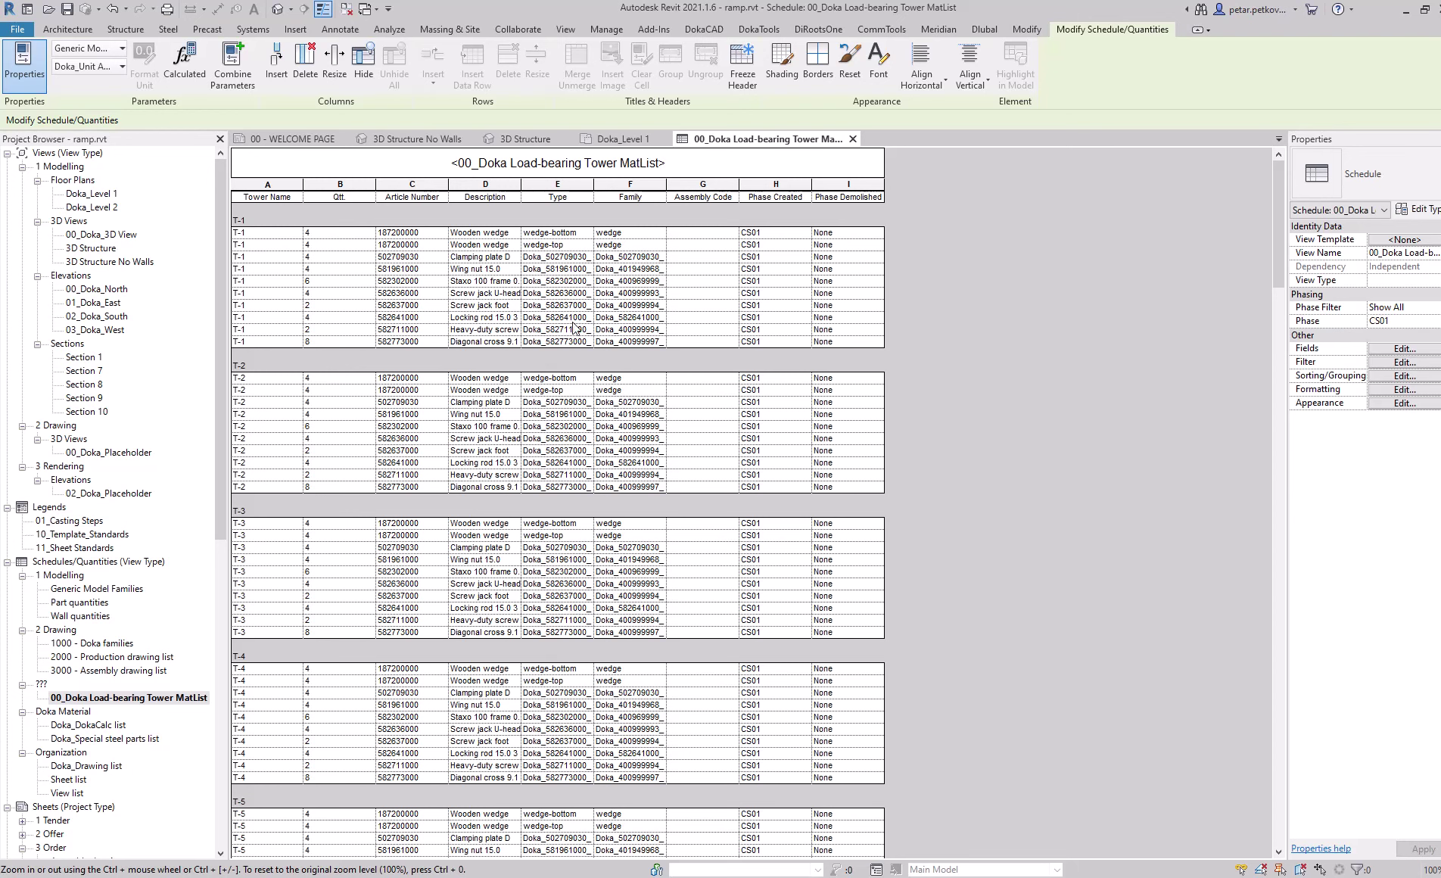
scroll(573, 328, down, 15)
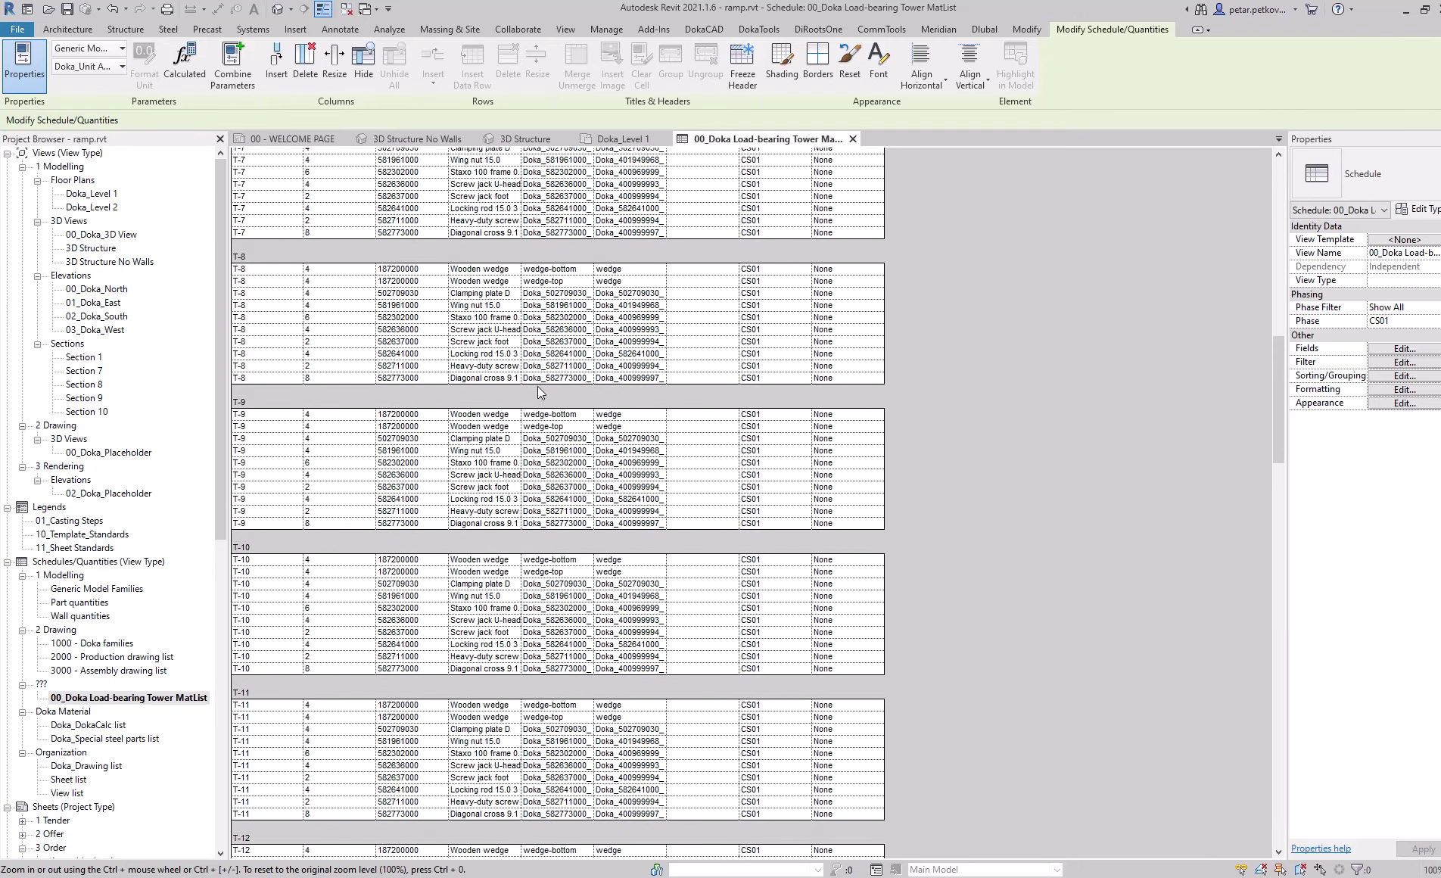
scroll(540, 391, down, 20)
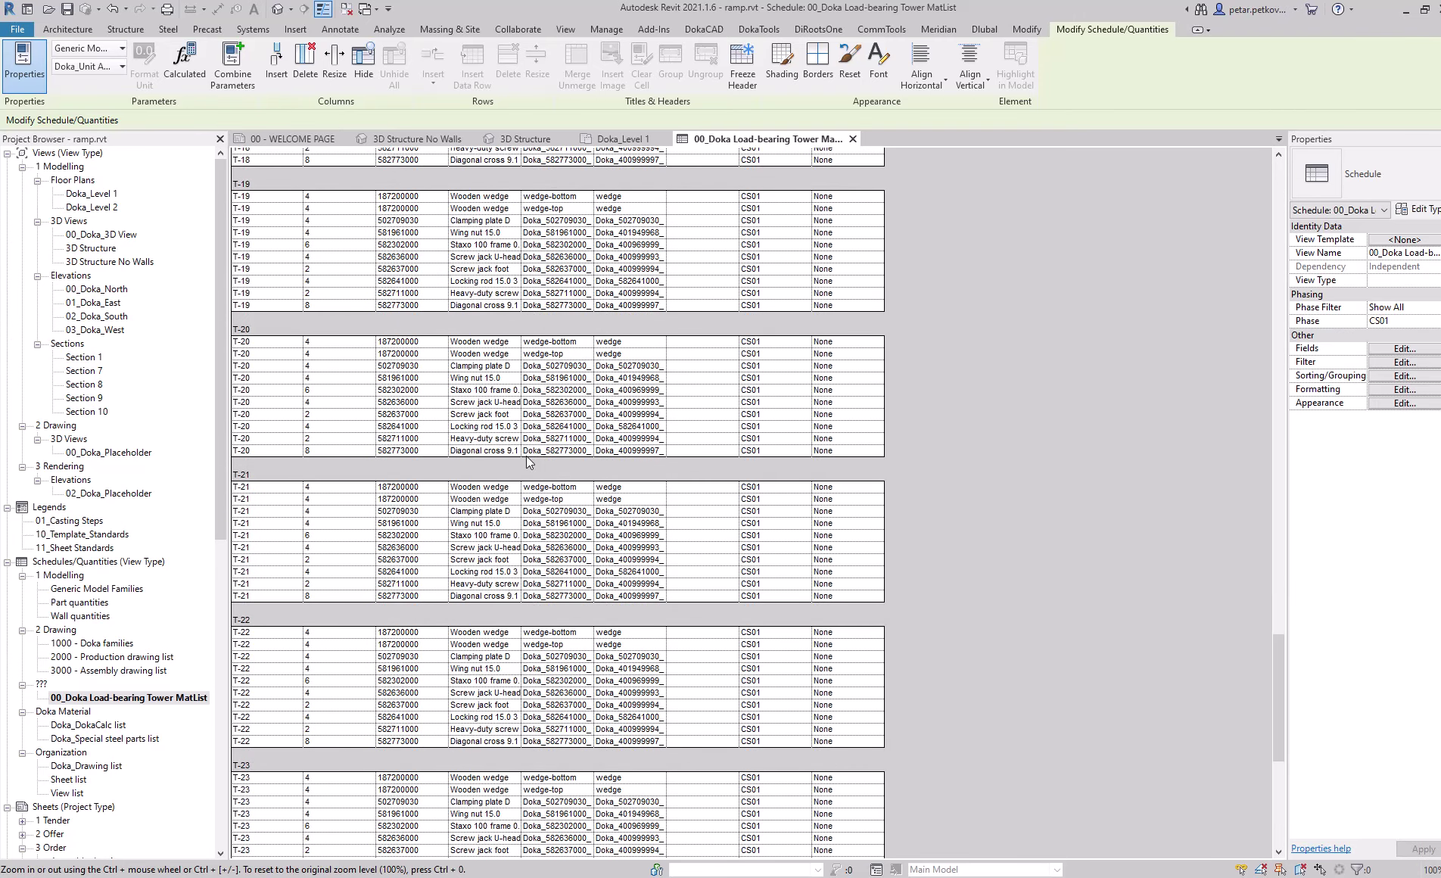
scroll(527, 462, down, 7)
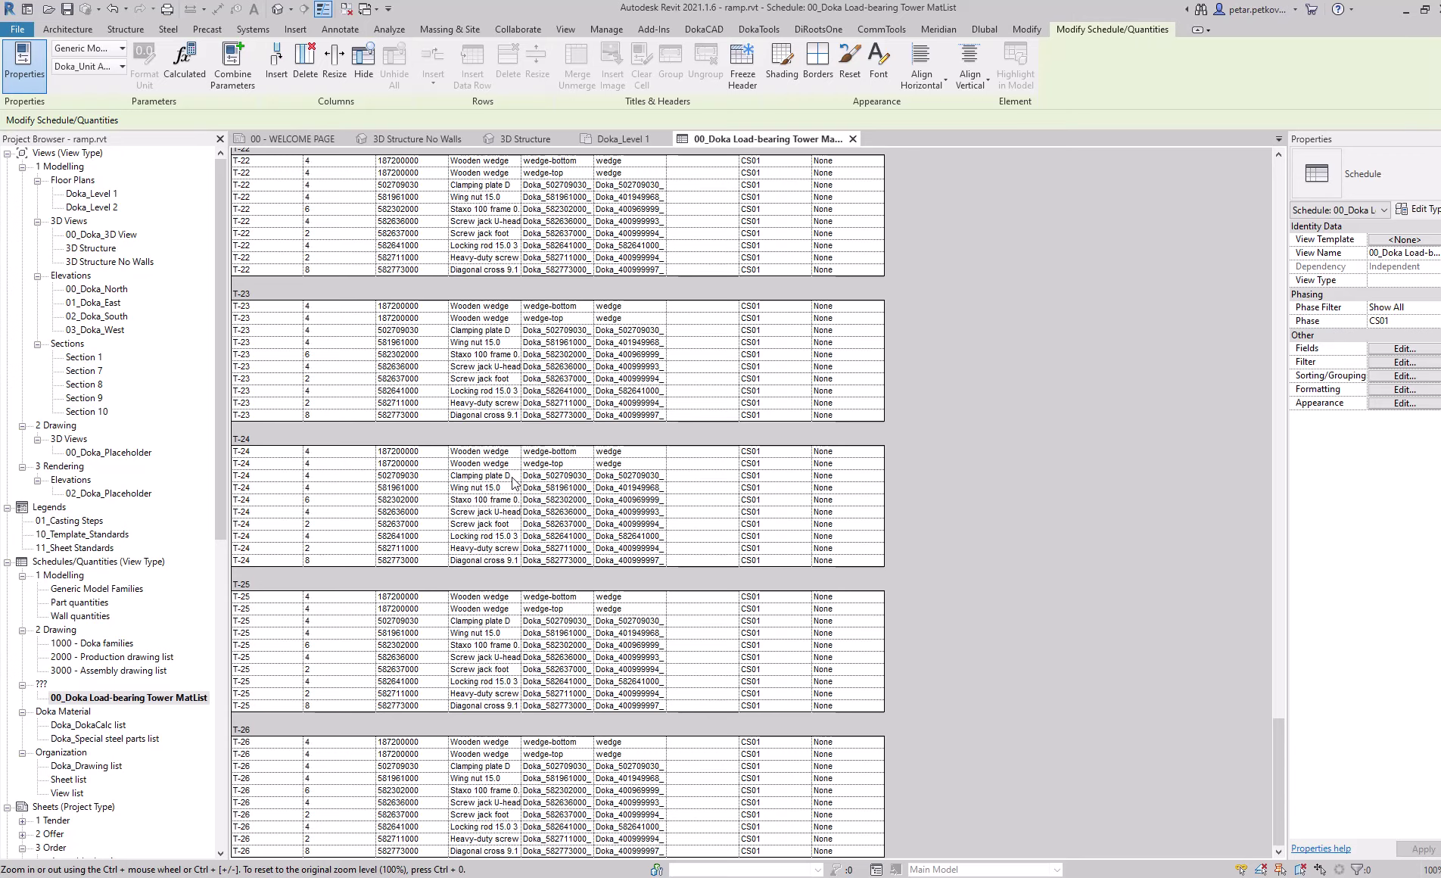
key(ctrl+F4)
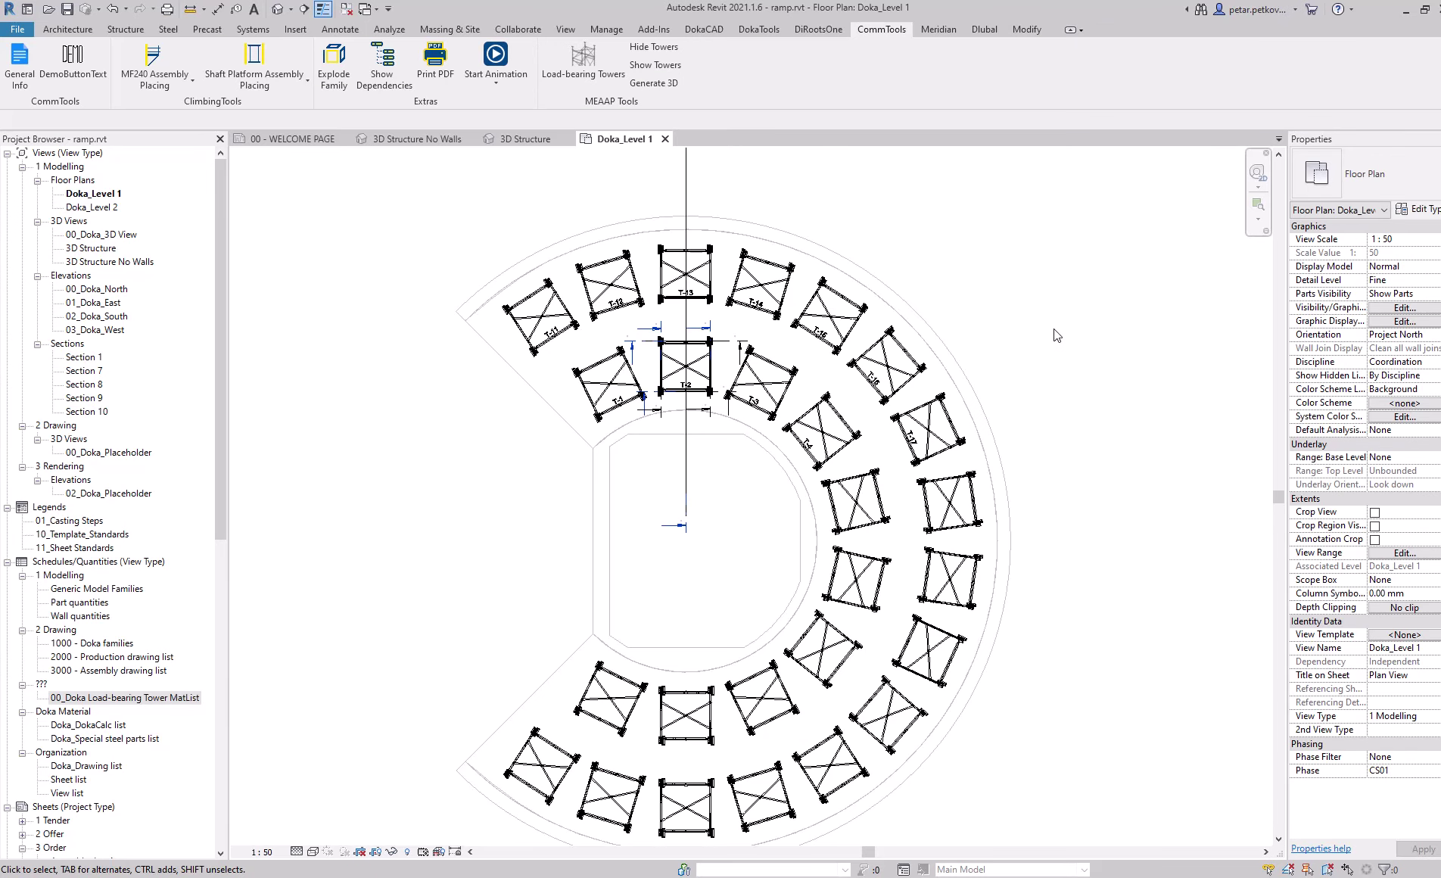
Step: Export the data of towers T-1 to T-4 and T-11 to T-17 to Excel with the Load Bearing Towers Placing Tool
click(583, 70)
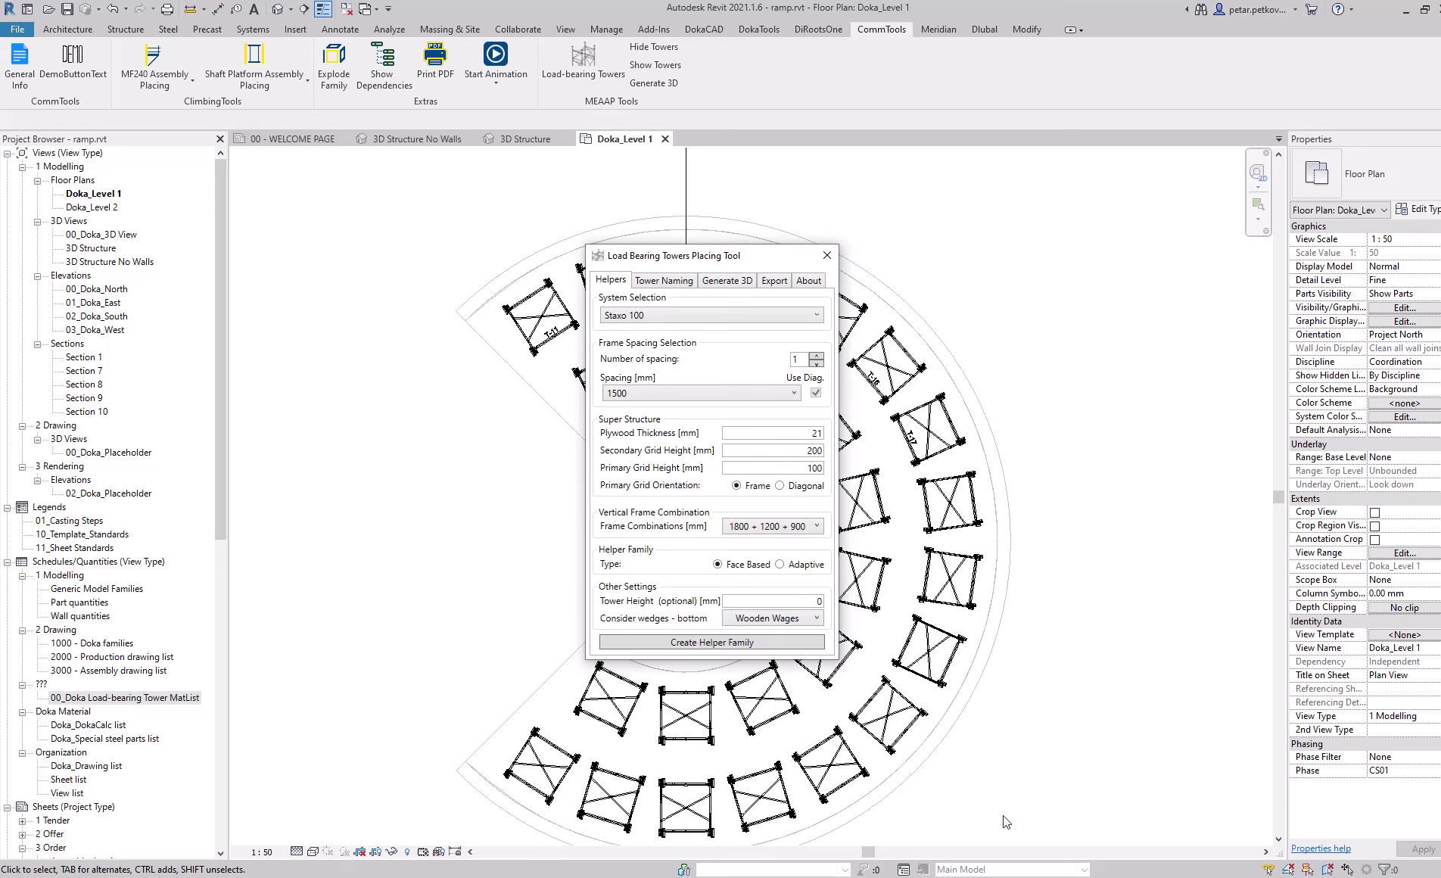
click(773, 281)
click(680, 331)
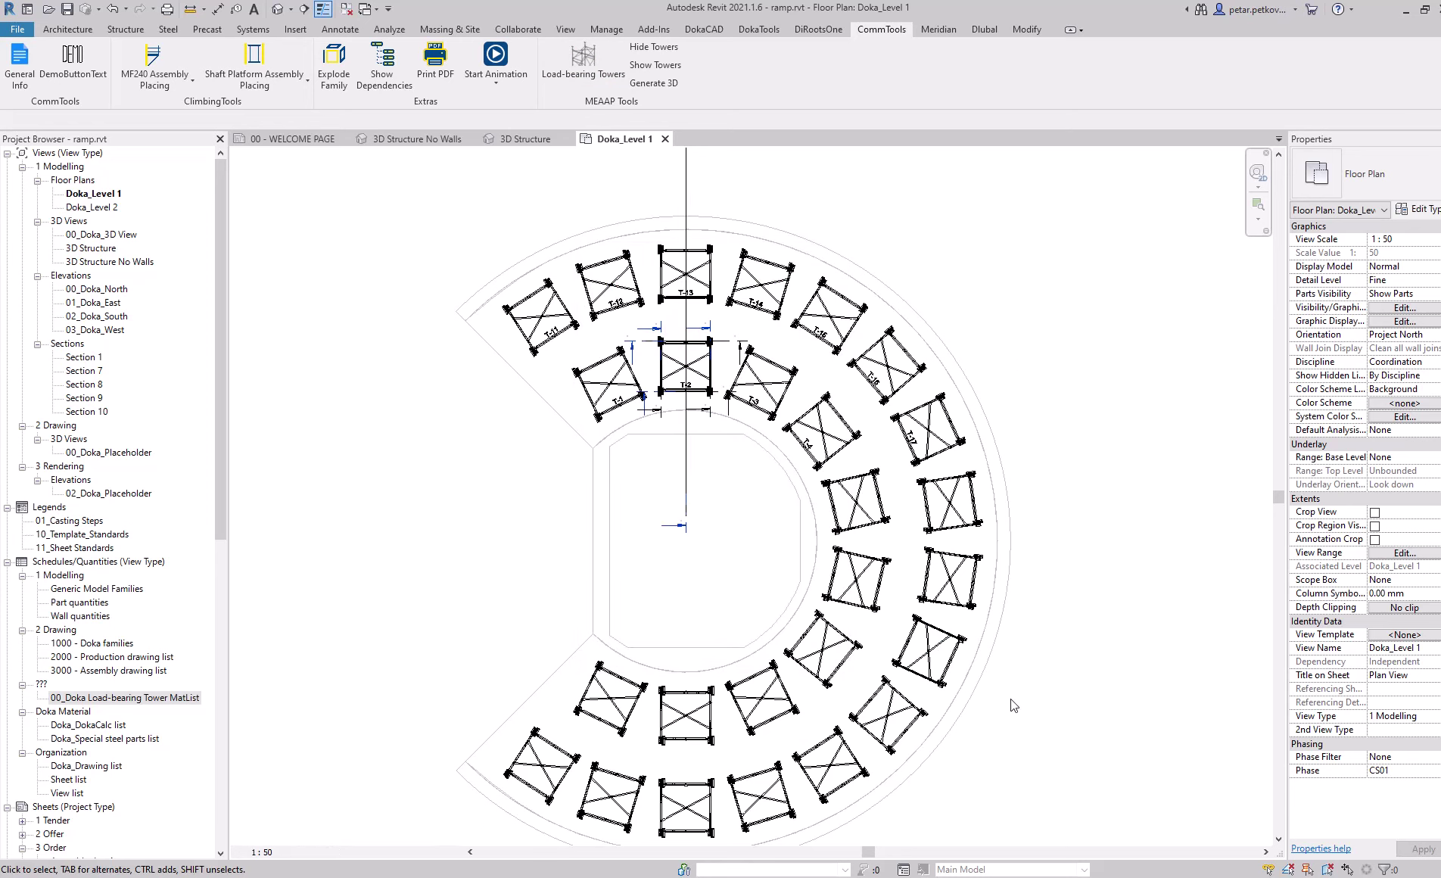
drag(1102, 780, 394, 171)
click(79, 121)
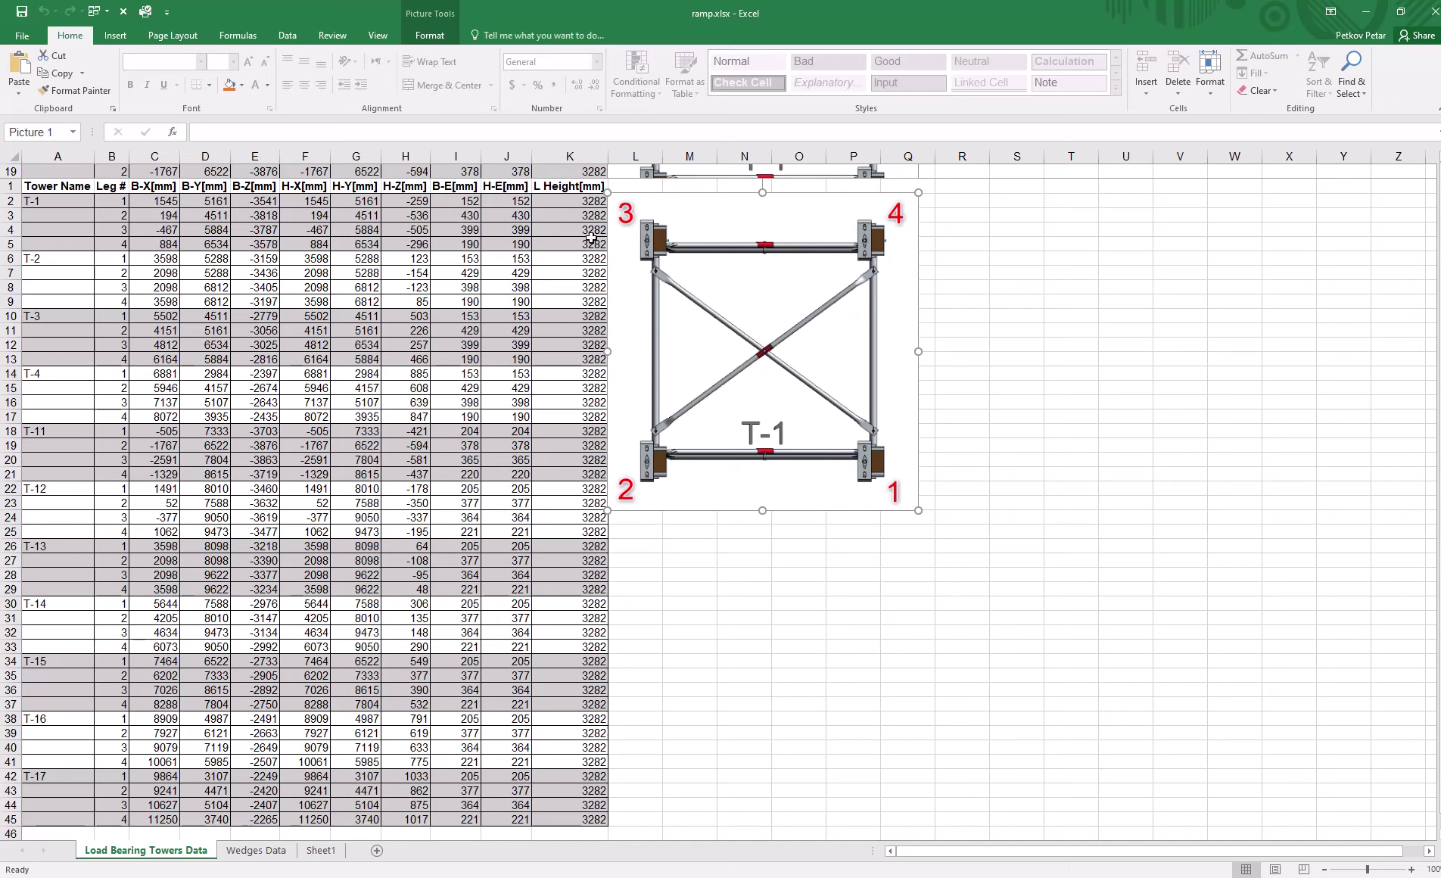
Step: In Excel, examine the Load Bearing Towers Data sheet in ramp.xlsx, including the leg coordinates, extensions and leg-numbering note
scroll(594, 413, down, 11)
scroll(594, 413, up, 5)
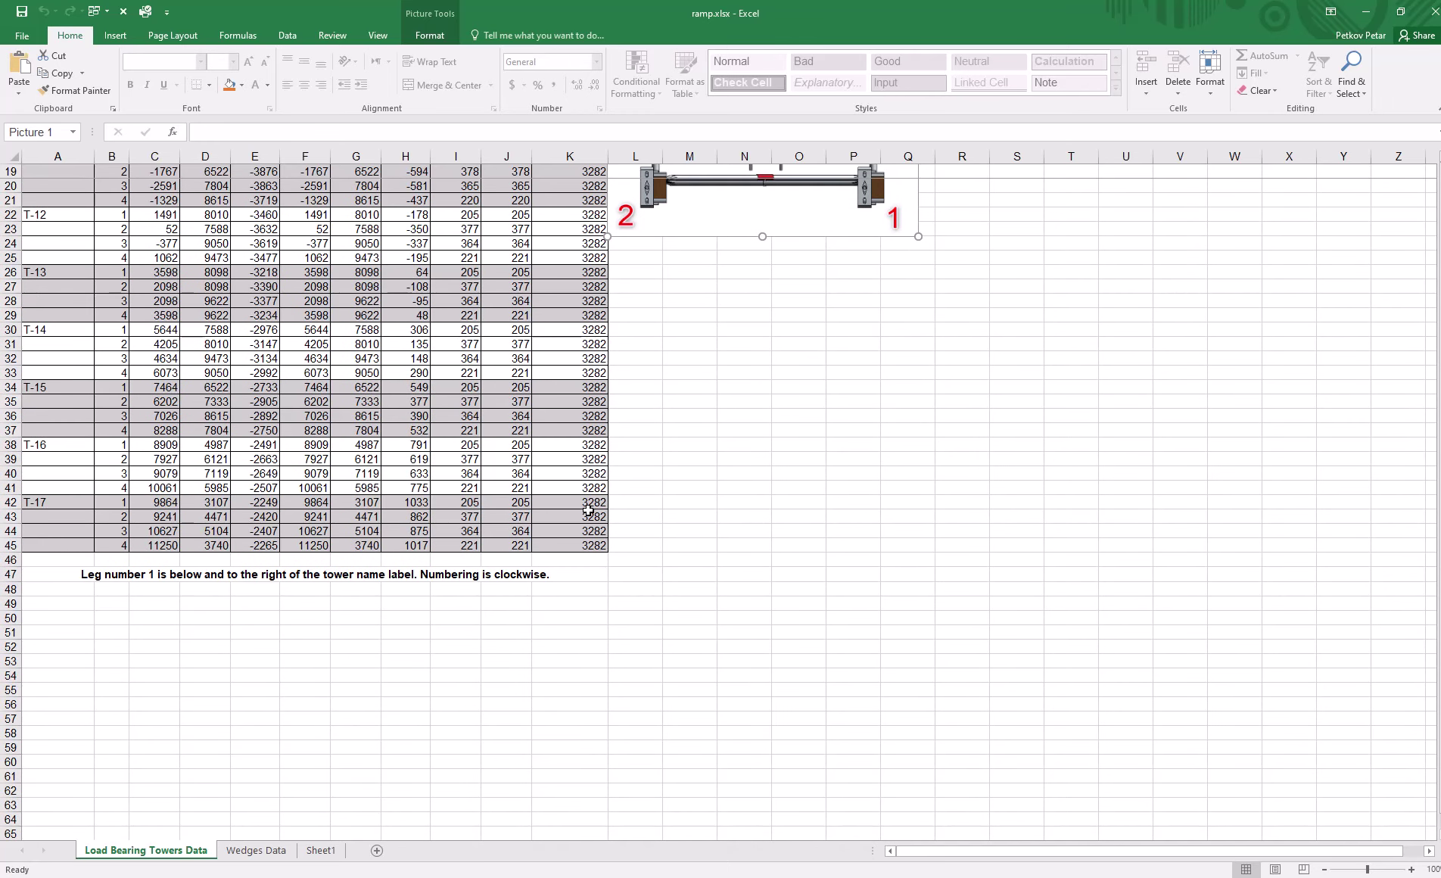
click(781, 458)
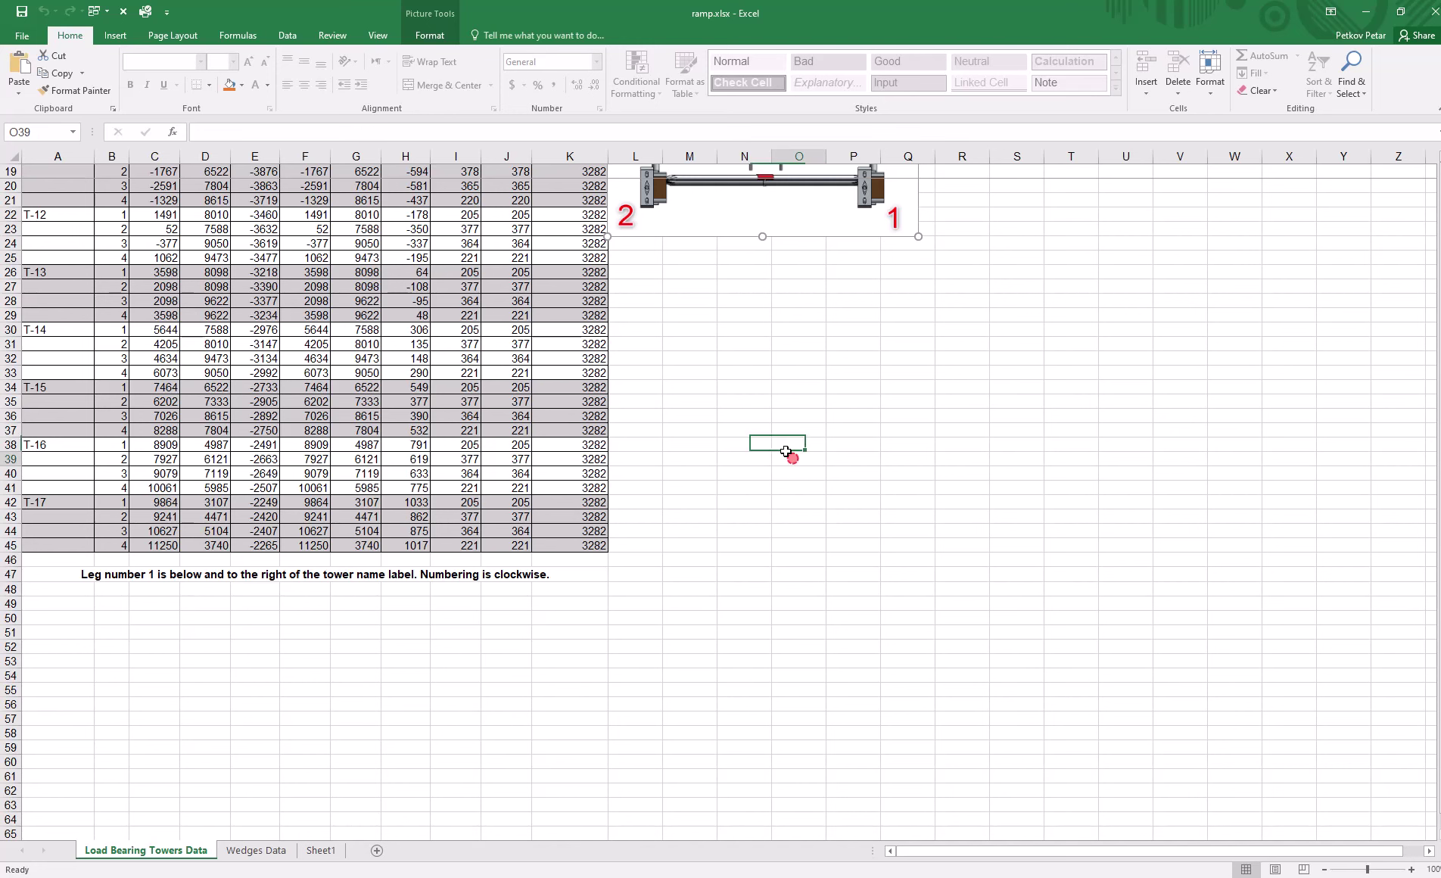
click(863, 432)
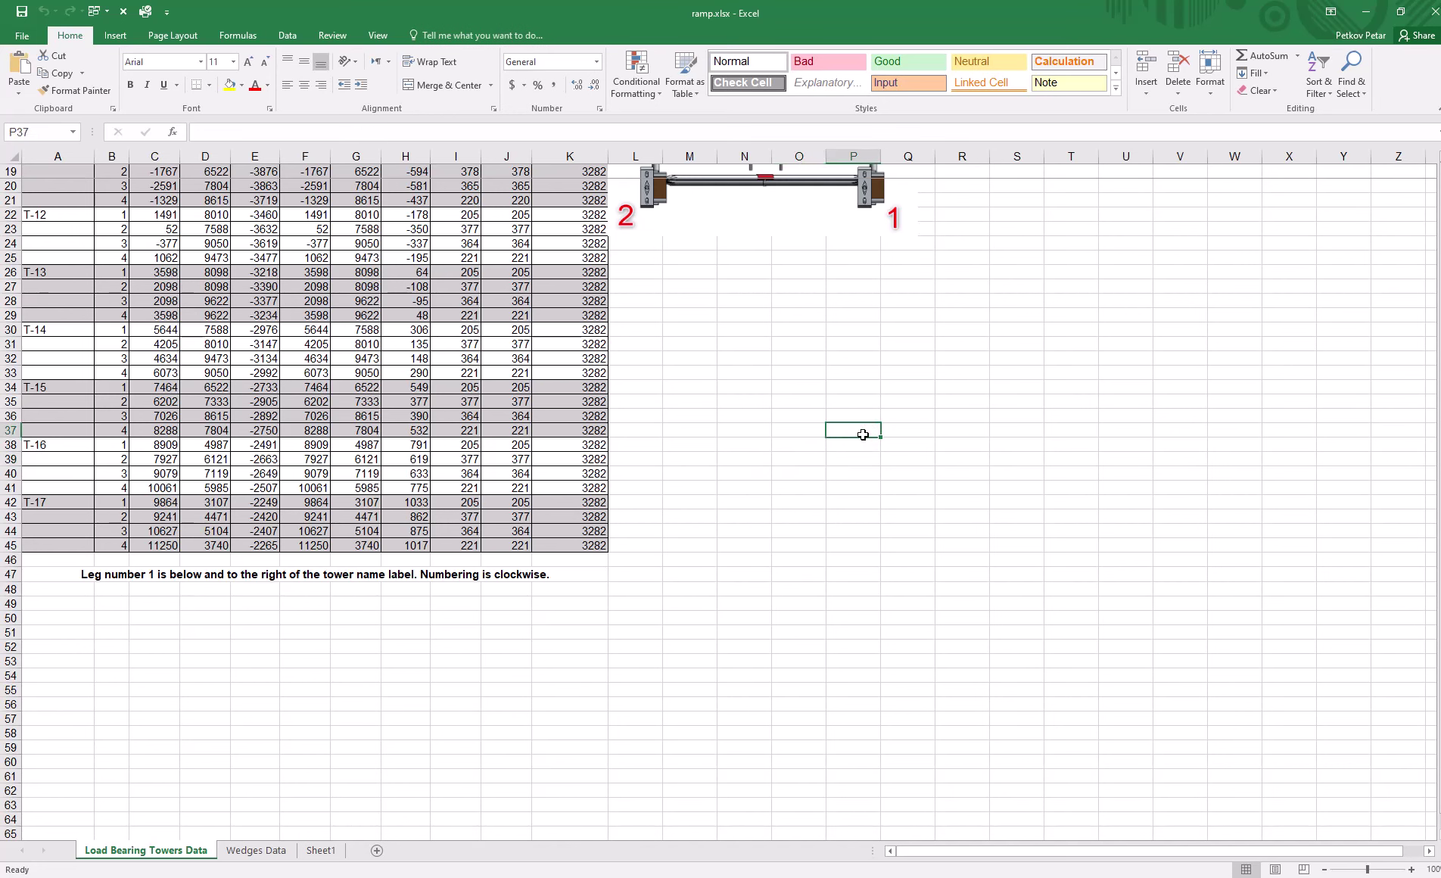